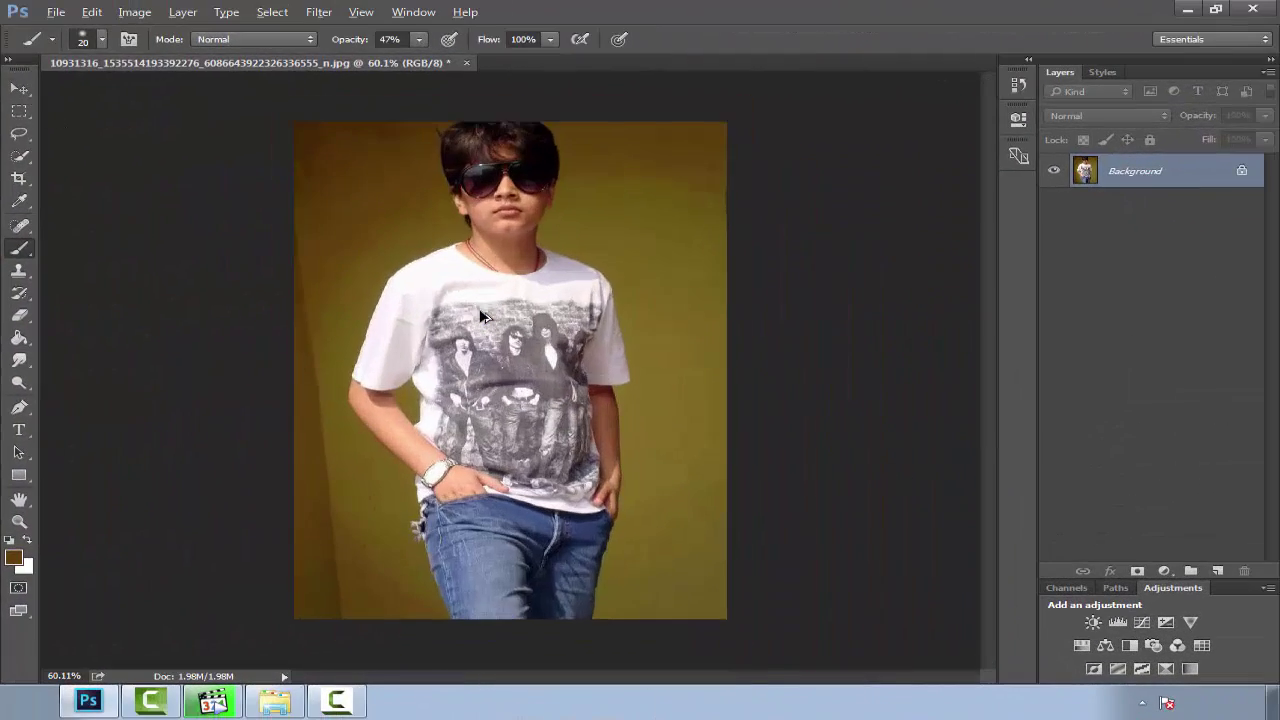
Step: Duplicate Background as Background copy and quick-select the boy's shirt, neck and face
{"action": "left_click_drag", "start_coordinate": [1186, 190], "coordinate": [1218, 570]}
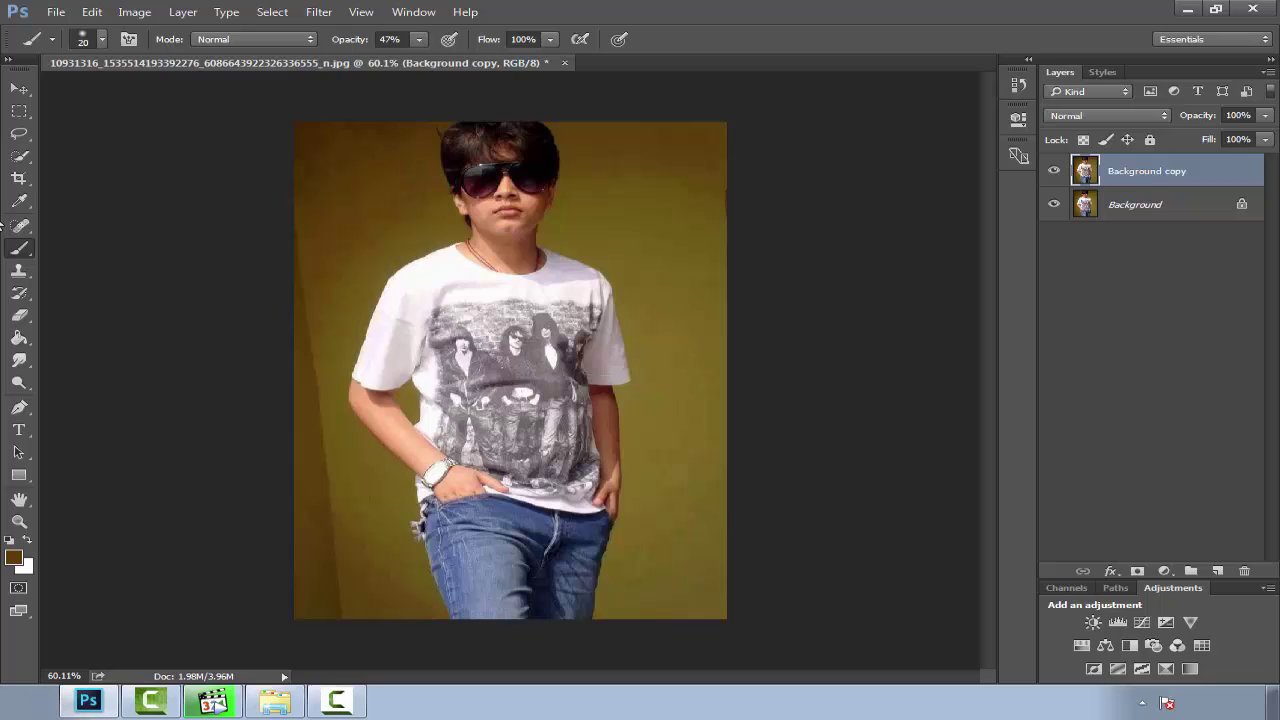
{"action": "left_click", "coordinate": [18, 157]}
{"action": "left_click_drag", "start_coordinate": [530, 442], "coordinate": [500, 205]}
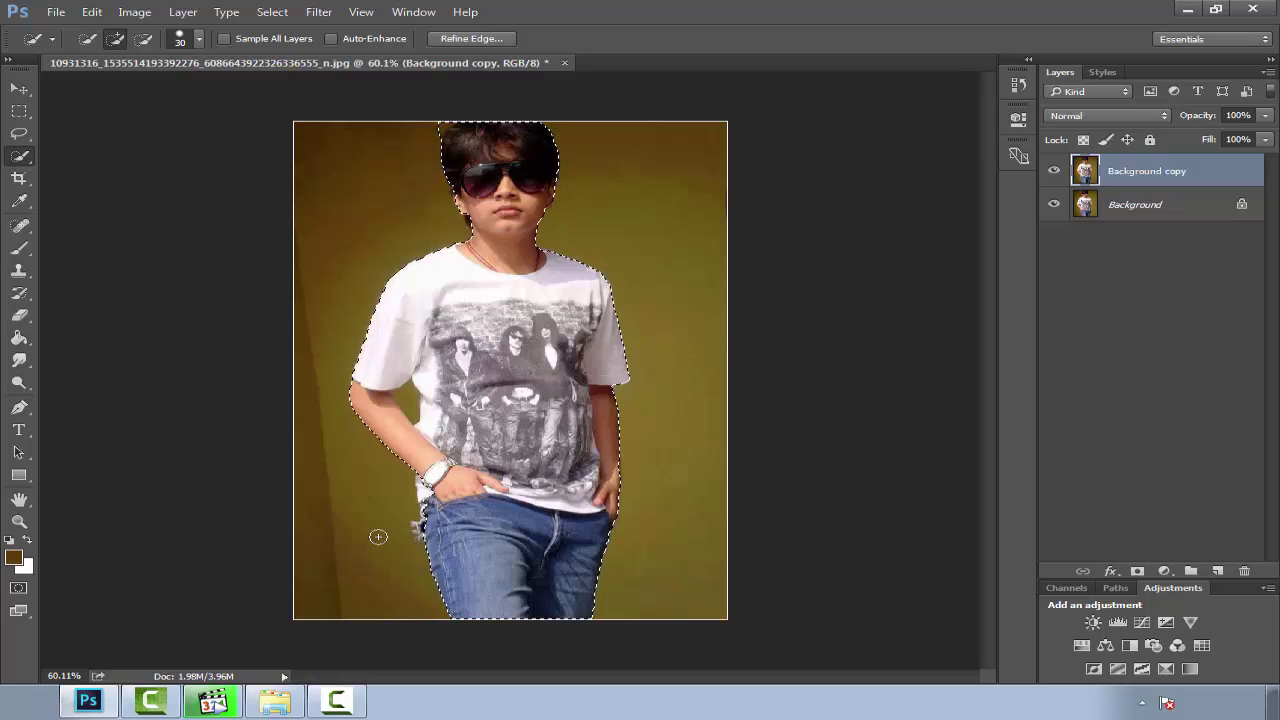
Step: Zoom in to inspect the selection edges around the boy's hair and face
{"action": "key", "text": "ctrl+plus"}
{"action": "key", "text": "ctrl+plus"}
{"action": "key", "text": "ctrl+minus"}
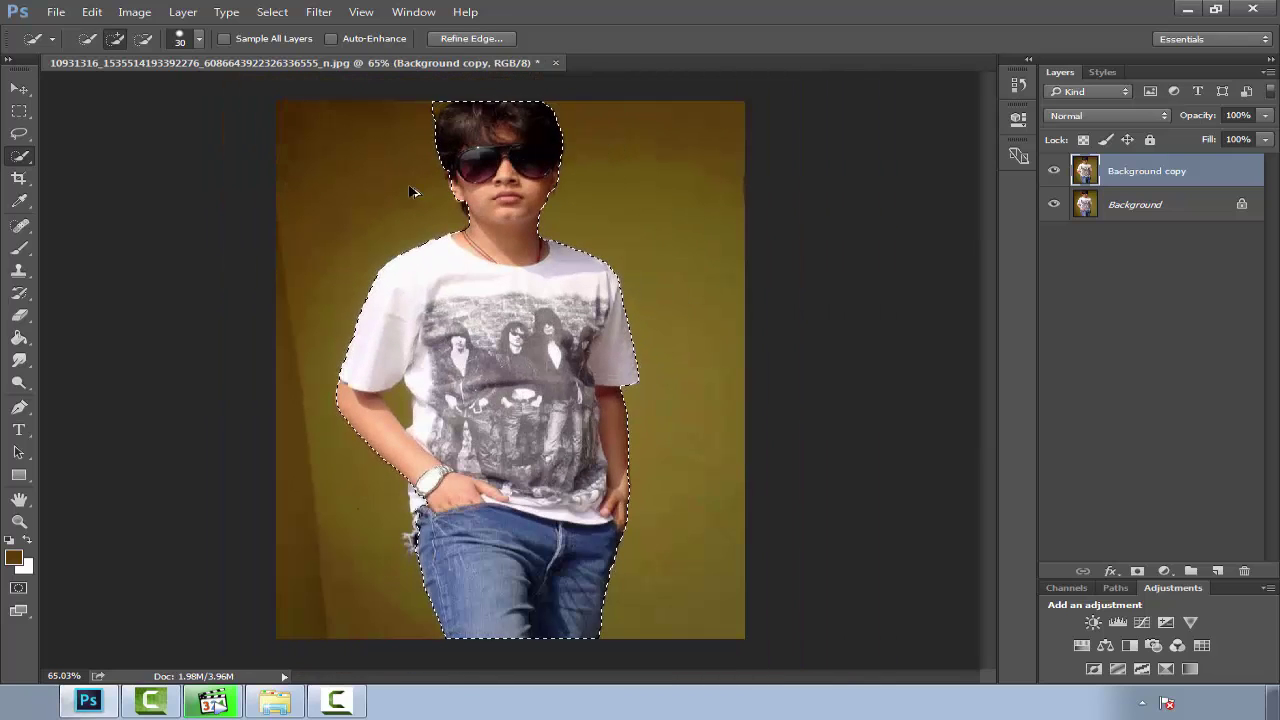
{"action": "key", "text": "ctrl+plus"}
{"action": "scroll", "coordinate": [468, 182], "scroll_direction": "up", "scroll_amount": 3}
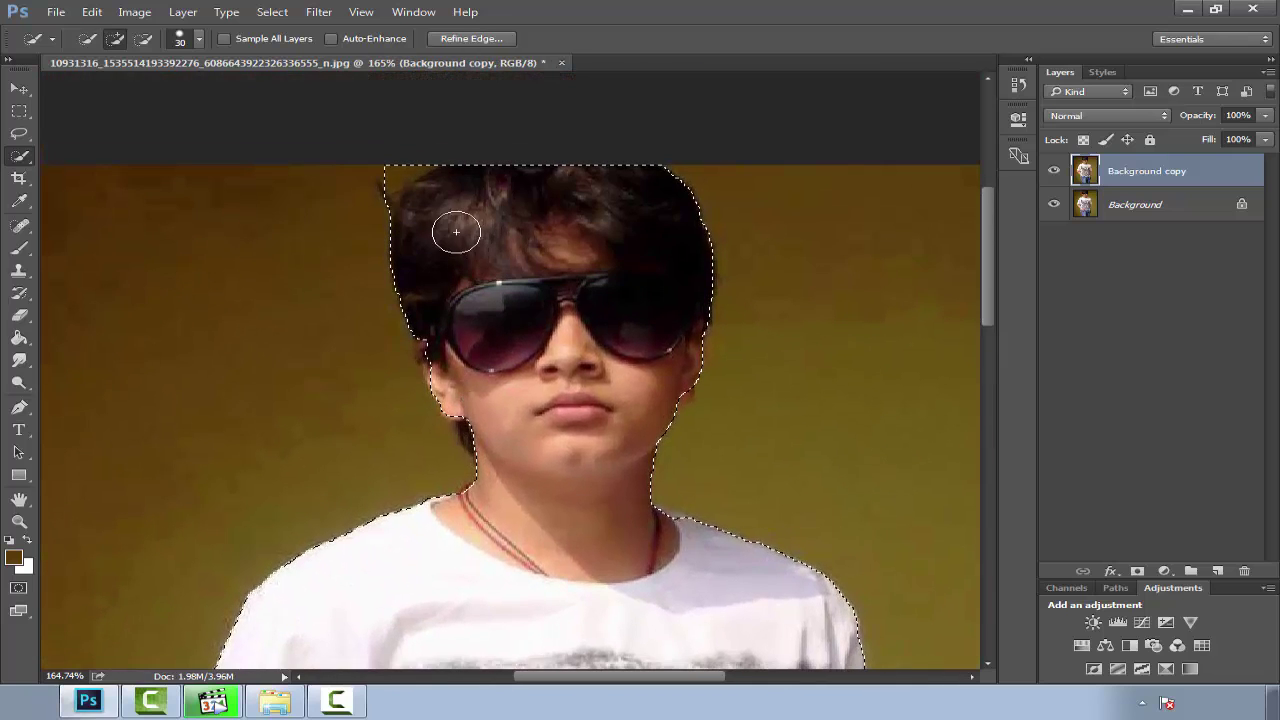
{"action": "right_click", "coordinate": [451, 224]}
{"action": "key", "text": "Escape"}
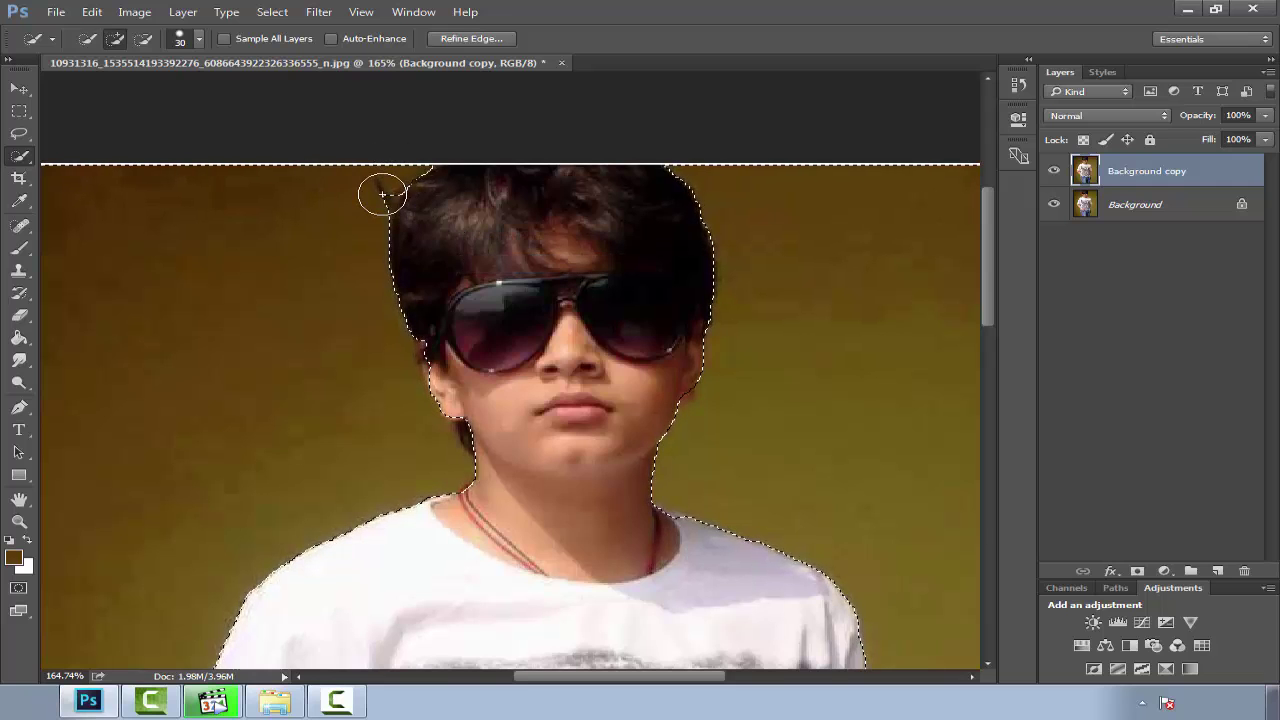
Step: Invert the selection, then invert it back onto the boy
{"action": "right_click", "coordinate": [465, 346]}
{"action": "left_click", "coordinate": [524, 372]}
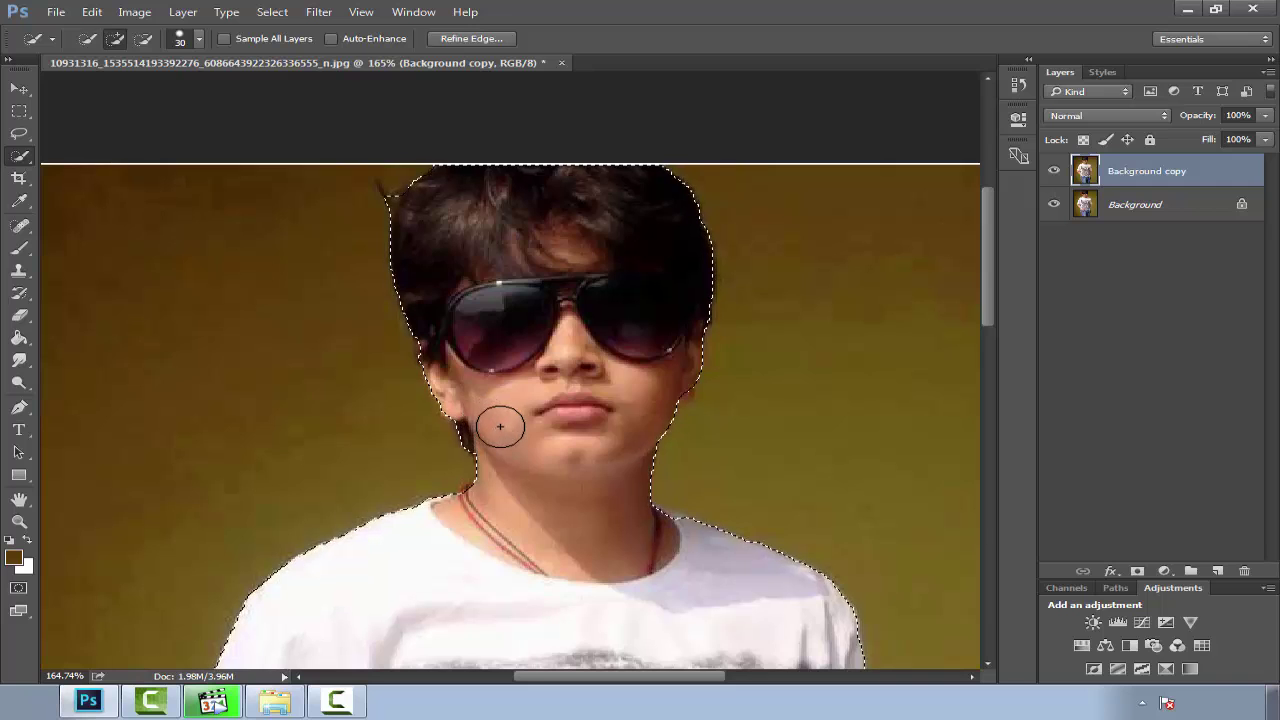
{"action": "scroll", "coordinate": [503, 426], "scroll_direction": "down", "scroll_amount": 1}
{"action": "scroll", "coordinate": [662, 383], "scroll_direction": "up", "scroll_amount": 2}
{"action": "scroll", "coordinate": [643, 400], "scroll_direction": "down", "scroll_amount": 2}
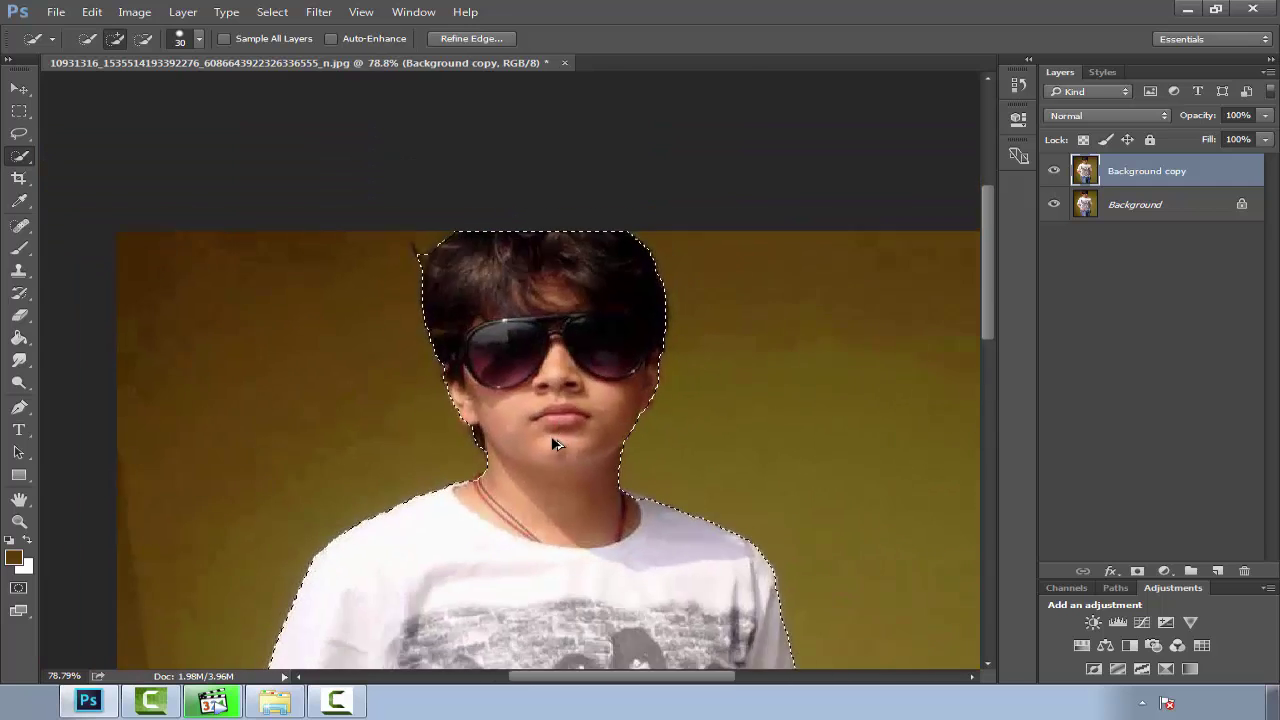
{"action": "scroll", "coordinate": [551, 449], "scroll_direction": "down", "scroll_amount": 2}
{"action": "right_click", "coordinate": [514, 269]}
{"action": "left_click", "coordinate": [582, 297]}
Step: Add a layer mask to Background copy and toggle the Background layer to check it
{"action": "left_click", "coordinate": [1136, 570]}
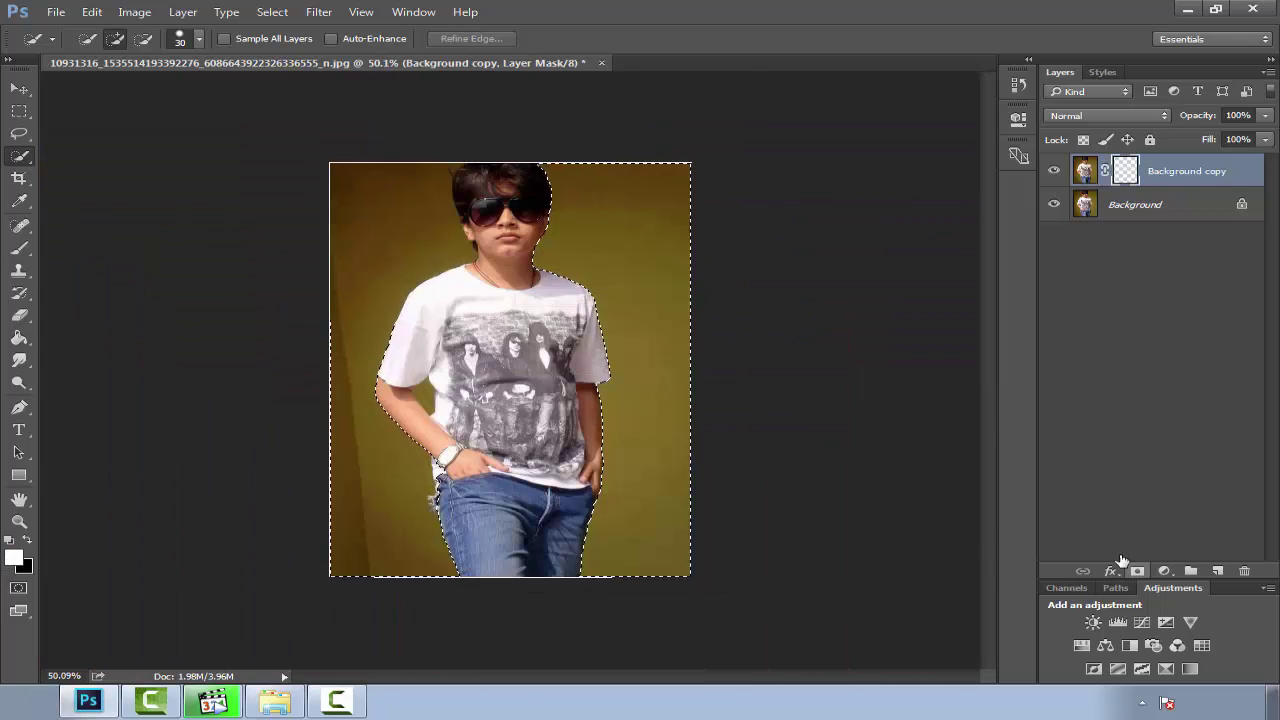
{"action": "right_click", "coordinate": [1128, 190]}
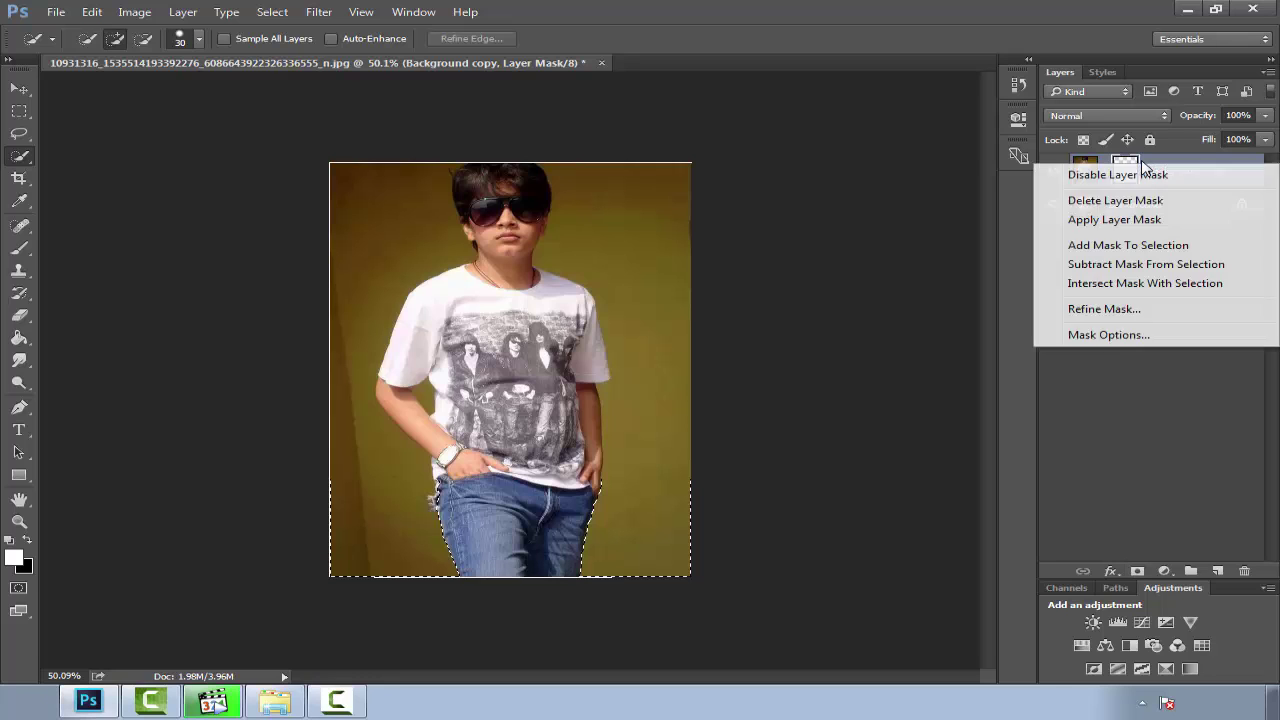
{"action": "left_click", "coordinate": [1095, 309]}
{"action": "left_click", "coordinate": [790, 113]}
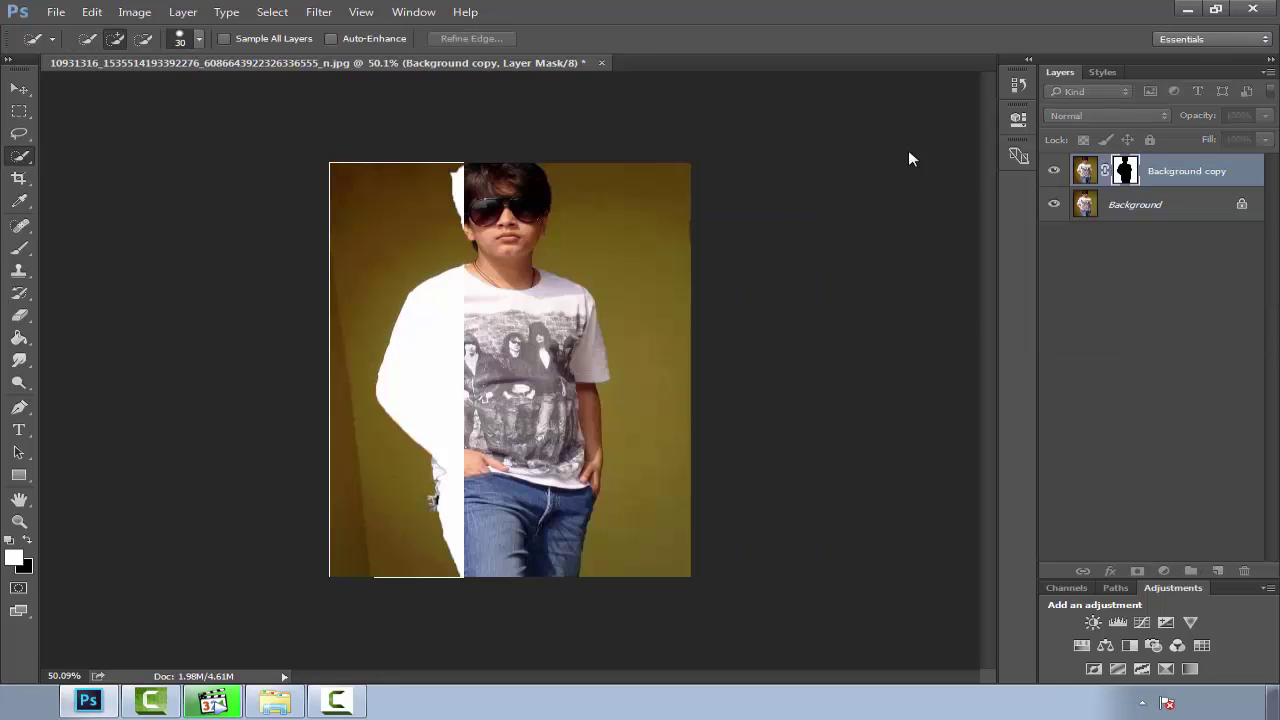
{"action": "left_click", "coordinate": [1053, 204]}
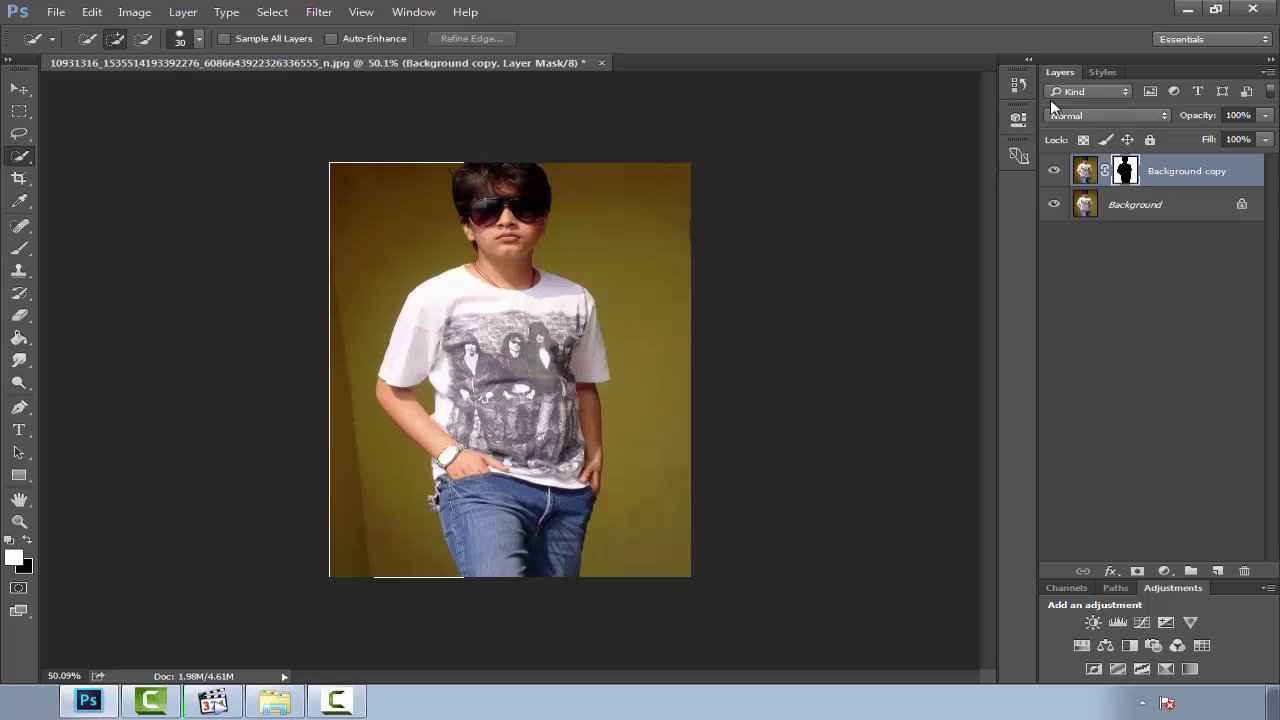
Step: Revert to the Quick Selection history state, re-add the mask, and hide Background
{"action": "left_click", "coordinate": [1018, 85]}
{"action": "left_click", "coordinate": [882, 100]}
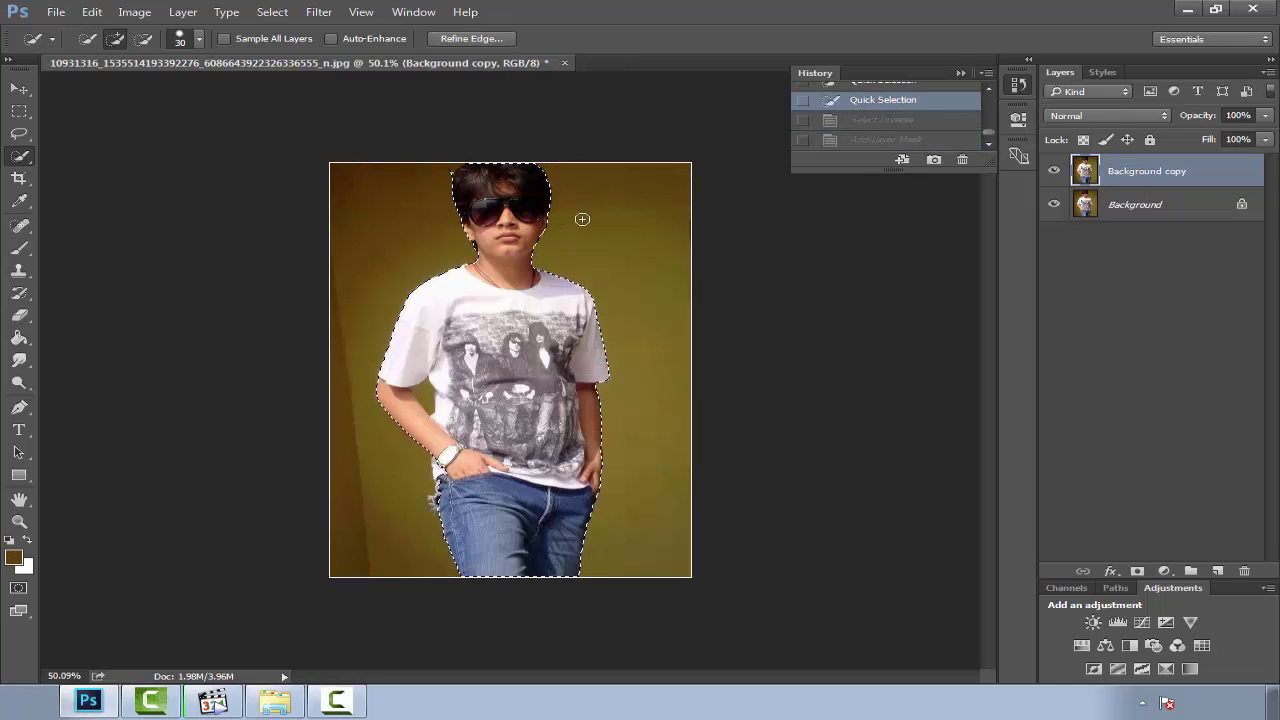
{"action": "left_click", "coordinate": [936, 86]}
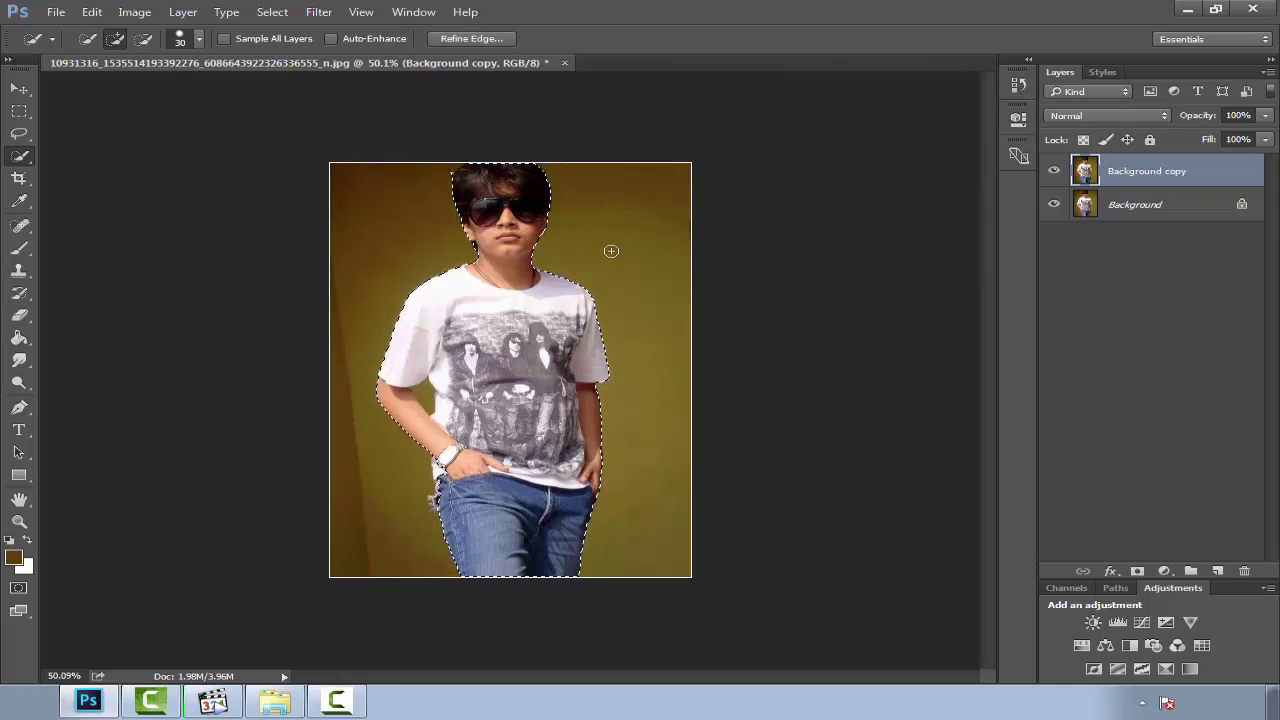
{"action": "left_click", "coordinate": [1137, 571]}
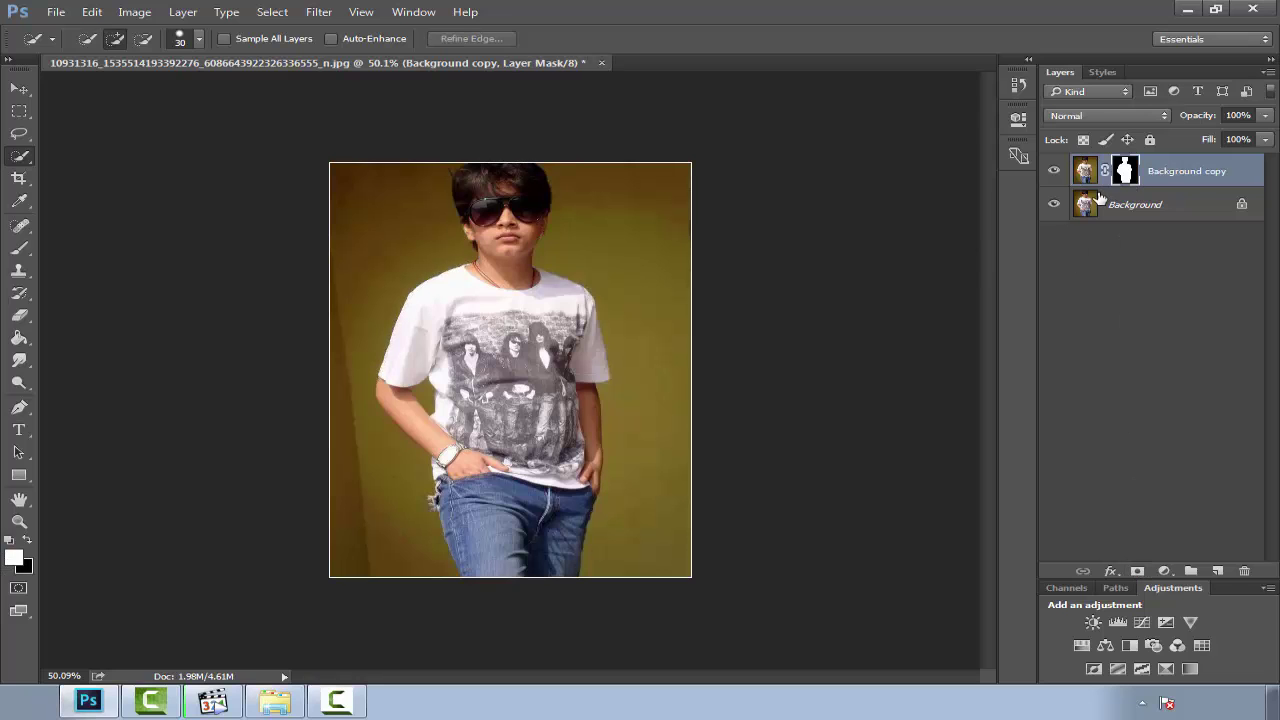
{"action": "left_click", "coordinate": [1054, 204]}
Step: Refine the mask by brushing the olive hair halo, with Smooth 4 and Feather 1.0 px
{"action": "right_click", "coordinate": [1124, 176]}
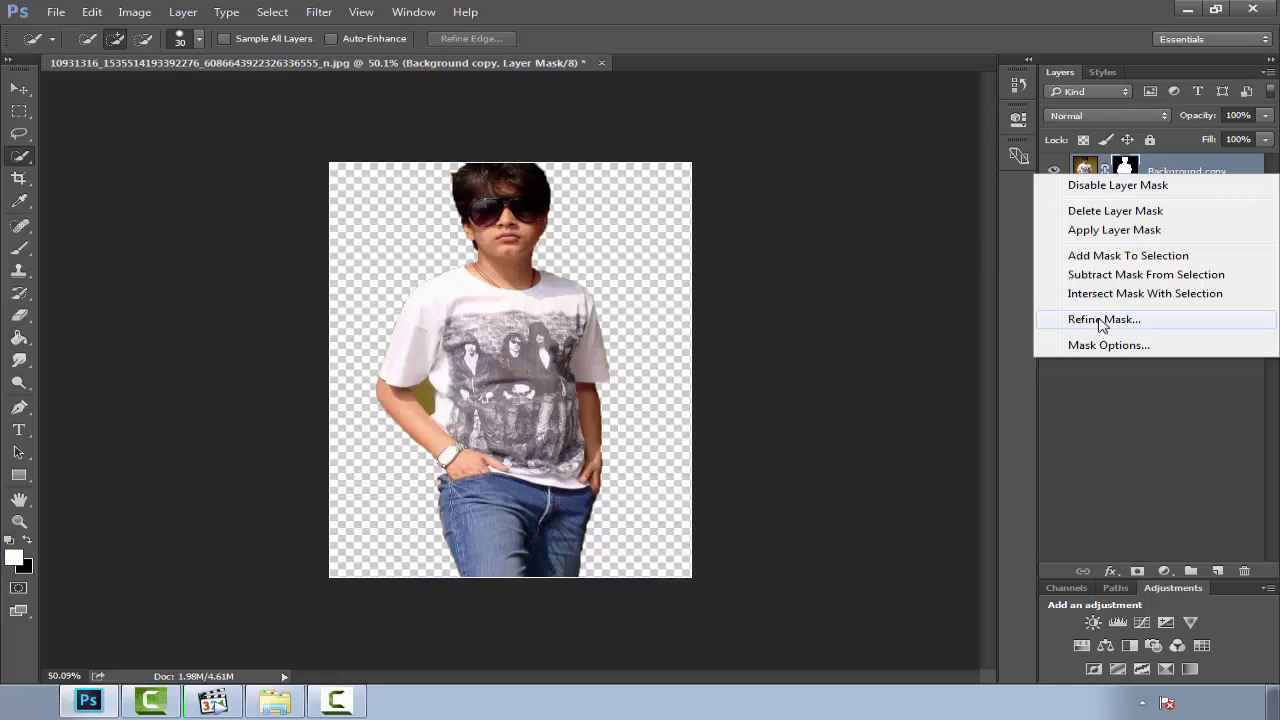
{"action": "left_click", "coordinate": [1055, 320]}
{"action": "left_click_drag", "start_coordinate": [565, 117], "coordinate": [868, 189]}
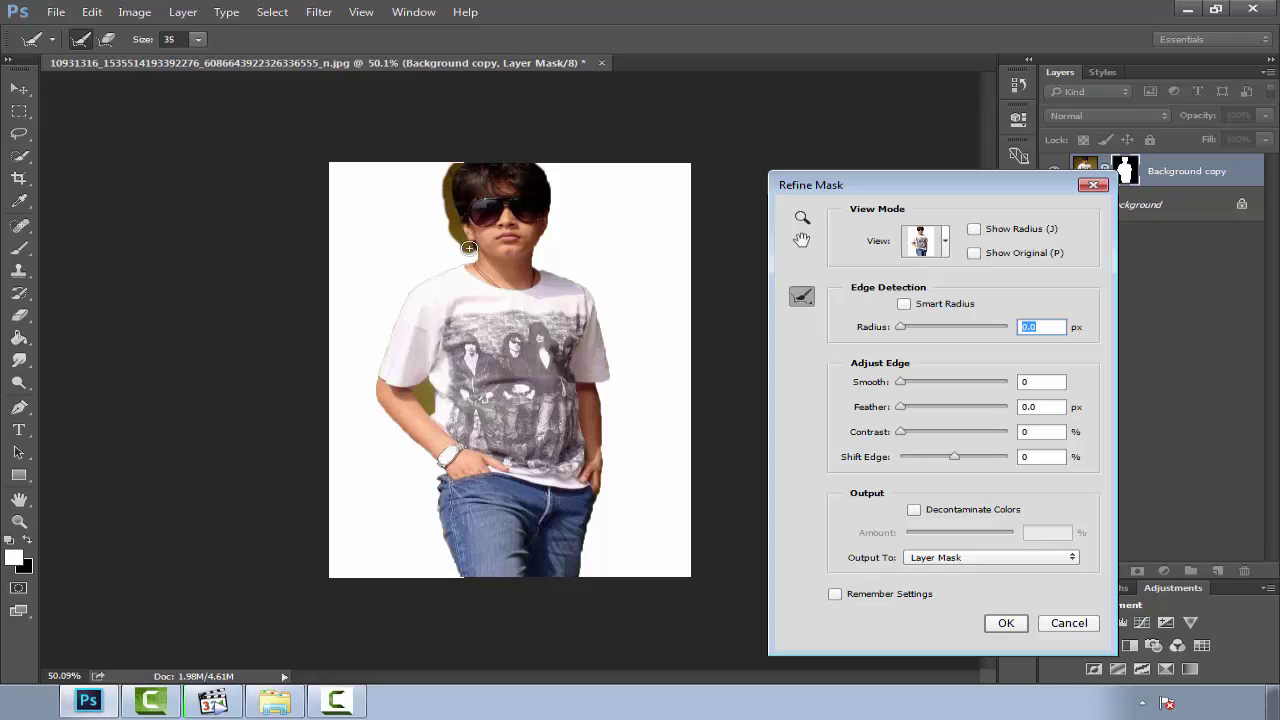
{"action": "left_click_drag", "start_coordinate": [469, 247], "coordinate": [552, 211]}
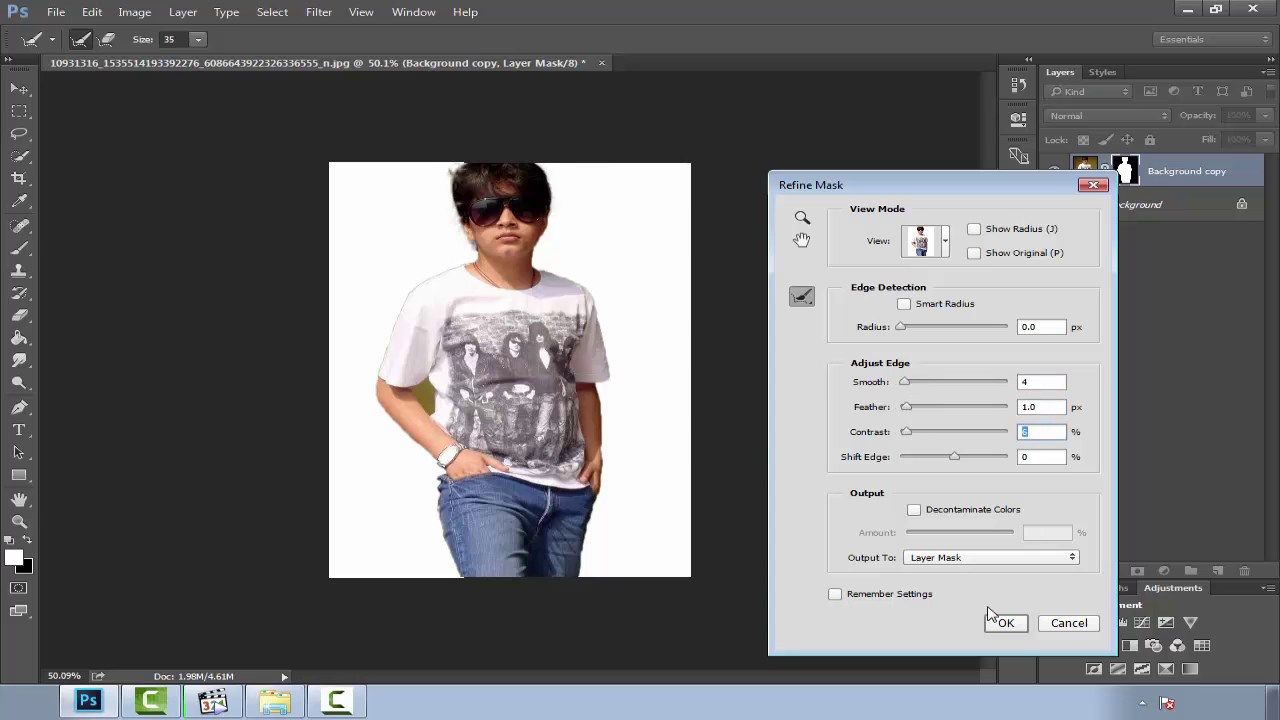
{"action": "left_click", "coordinate": [995, 620]}
Step: Paint the mask with a 15 px, 100% brush along the hair left of the sunglasses
{"action": "scroll", "coordinate": [487, 219], "scroll_direction": "up", "scroll_amount": 3}
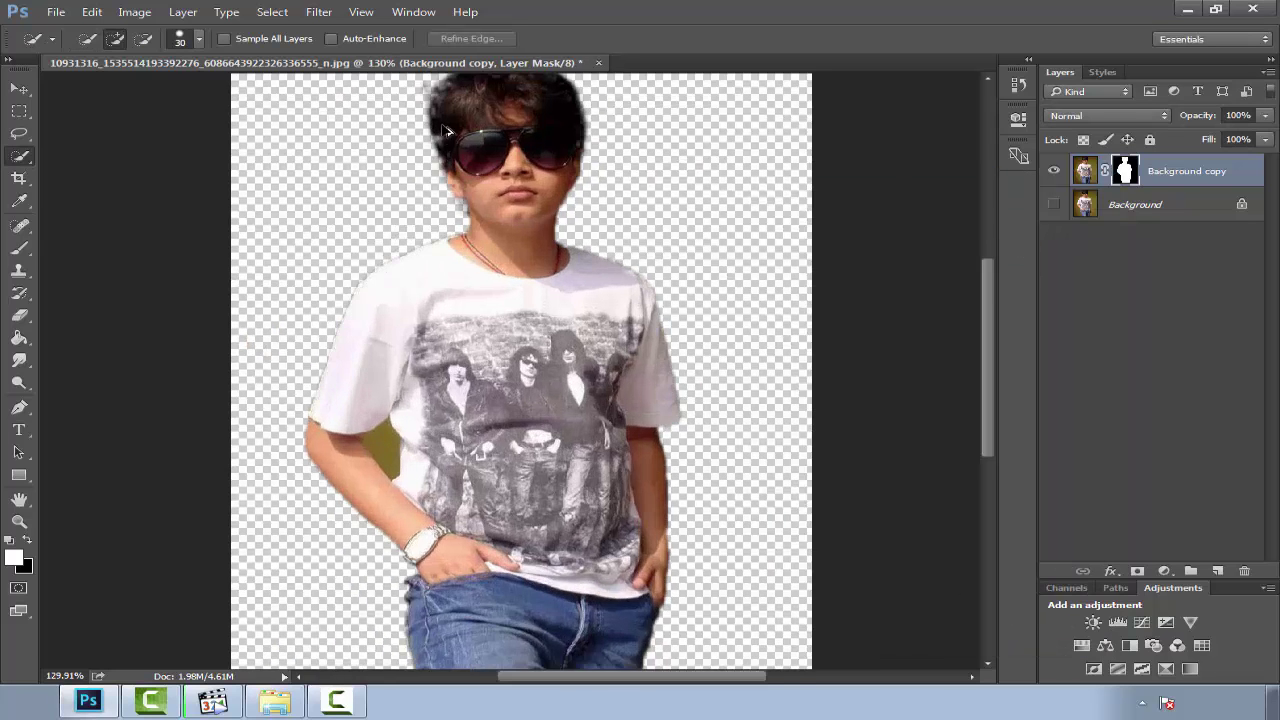
{"action": "scroll", "coordinate": [486, 186], "scroll_direction": "up", "scroll_amount": 3}
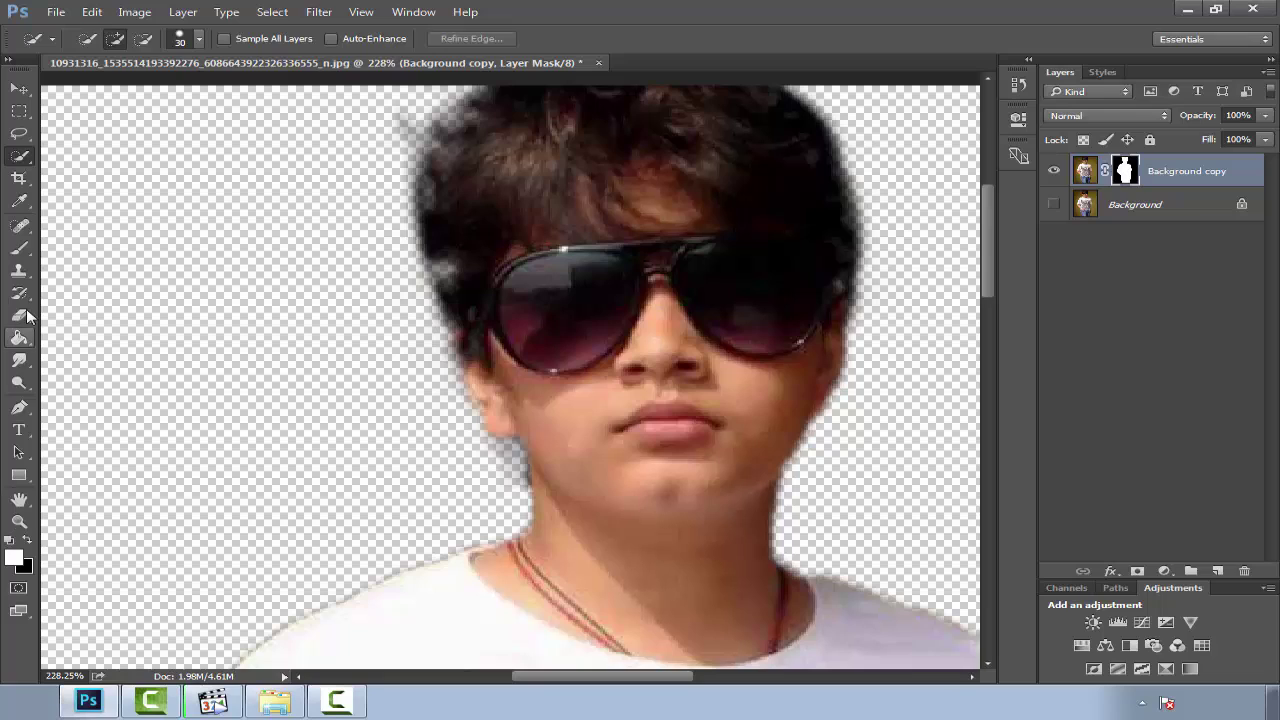
{"action": "left_click", "coordinate": [19, 249]}
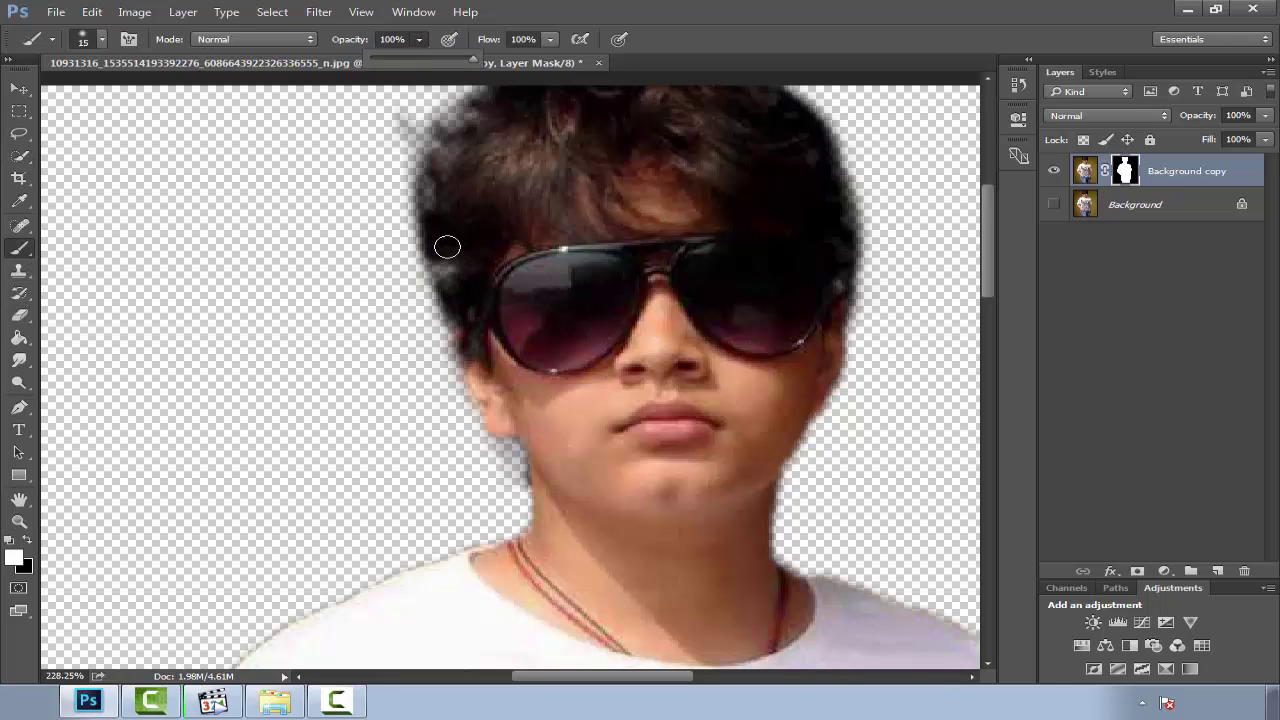
{"action": "left_click_drag", "start_coordinate": [447, 246], "coordinate": [453, 285]}
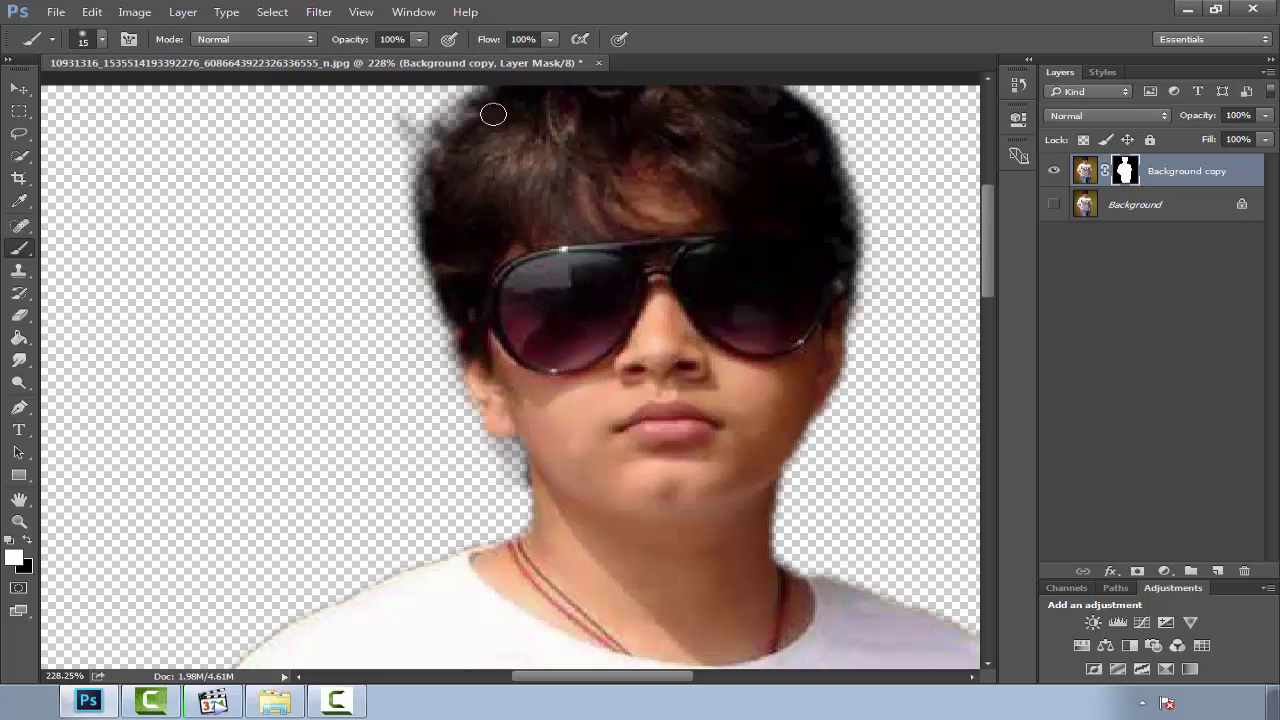
{"action": "scroll", "coordinate": [549, 463], "scroll_direction": "down", "scroll_amount": 3}
{"action": "scroll", "coordinate": [583, 414], "scroll_direction": "down", "scroll_amount": 5}
{"action": "scroll", "coordinate": [417, 634], "scroll_direction": "down", "scroll_amount": 2}
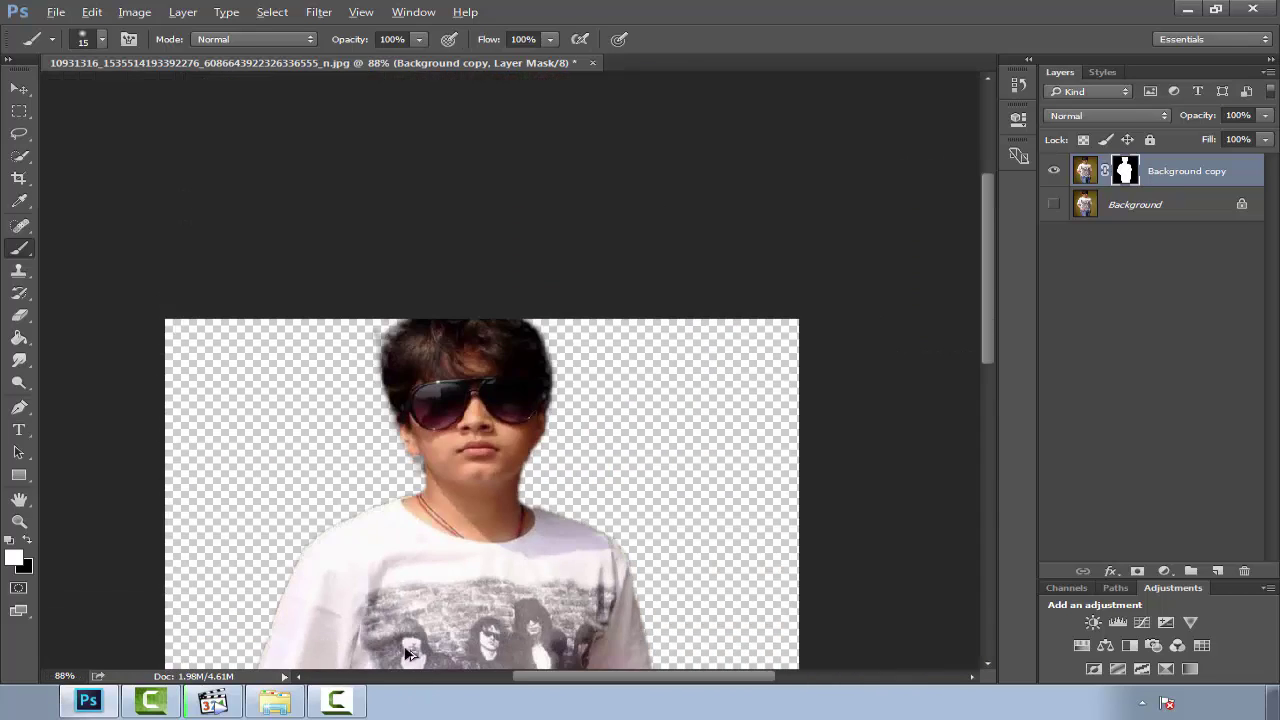
{"action": "scroll", "coordinate": [452, 460], "scroll_direction": "down", "scroll_amount": 3}
{"action": "scroll", "coordinate": [430, 425], "scroll_direction": "up", "scroll_amount": 6}
{"action": "scroll", "coordinate": [371, 407], "scroll_direction": "up", "scroll_amount": 6}
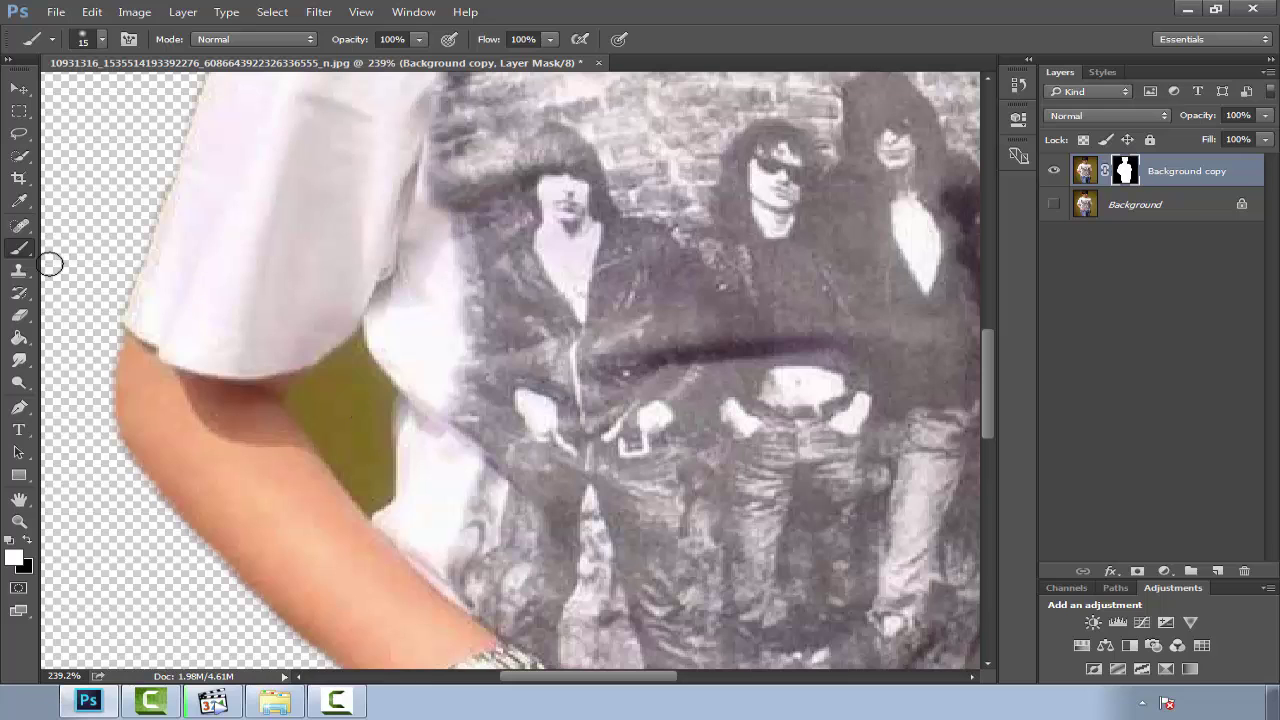
Step: Quick-select the green patch between arm and shirt, then step back in History
{"action": "left_click", "coordinate": [20, 158]}
{"action": "left_click_drag", "start_coordinate": [337, 423], "coordinate": [380, 454]}
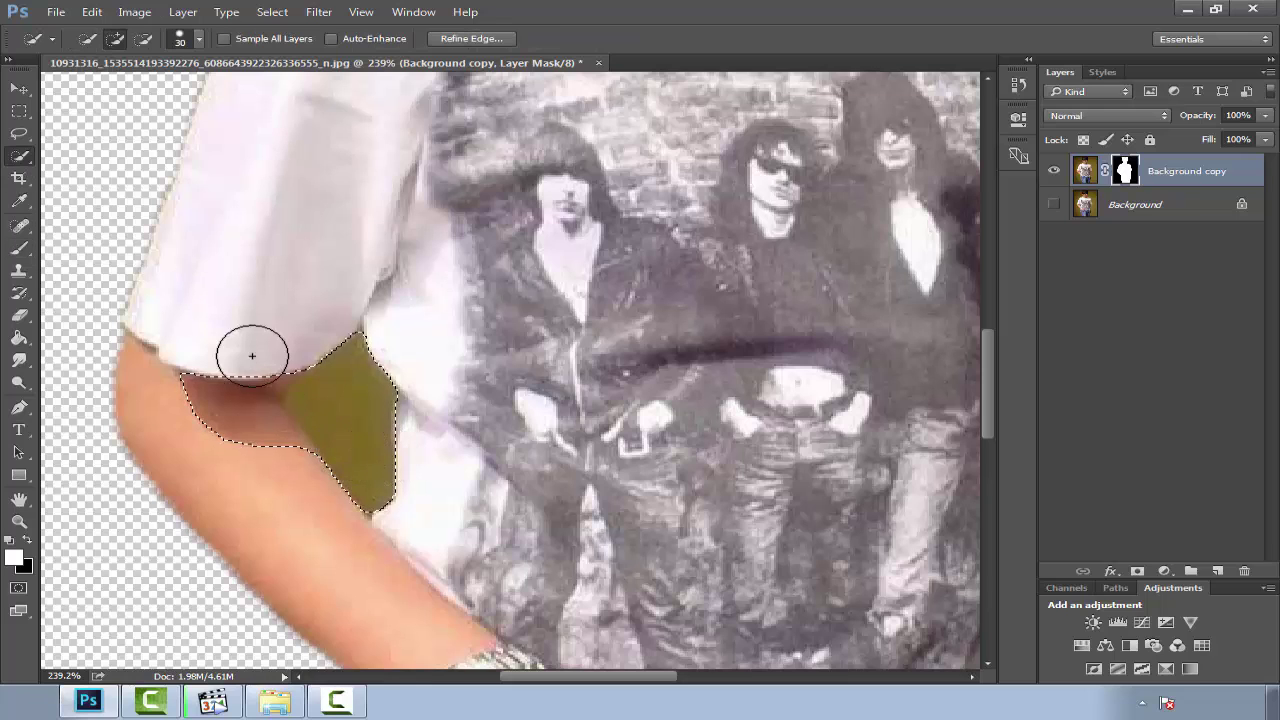
{"action": "right_click", "coordinate": [318, 298]}
{"action": "key", "text": "Escape"}
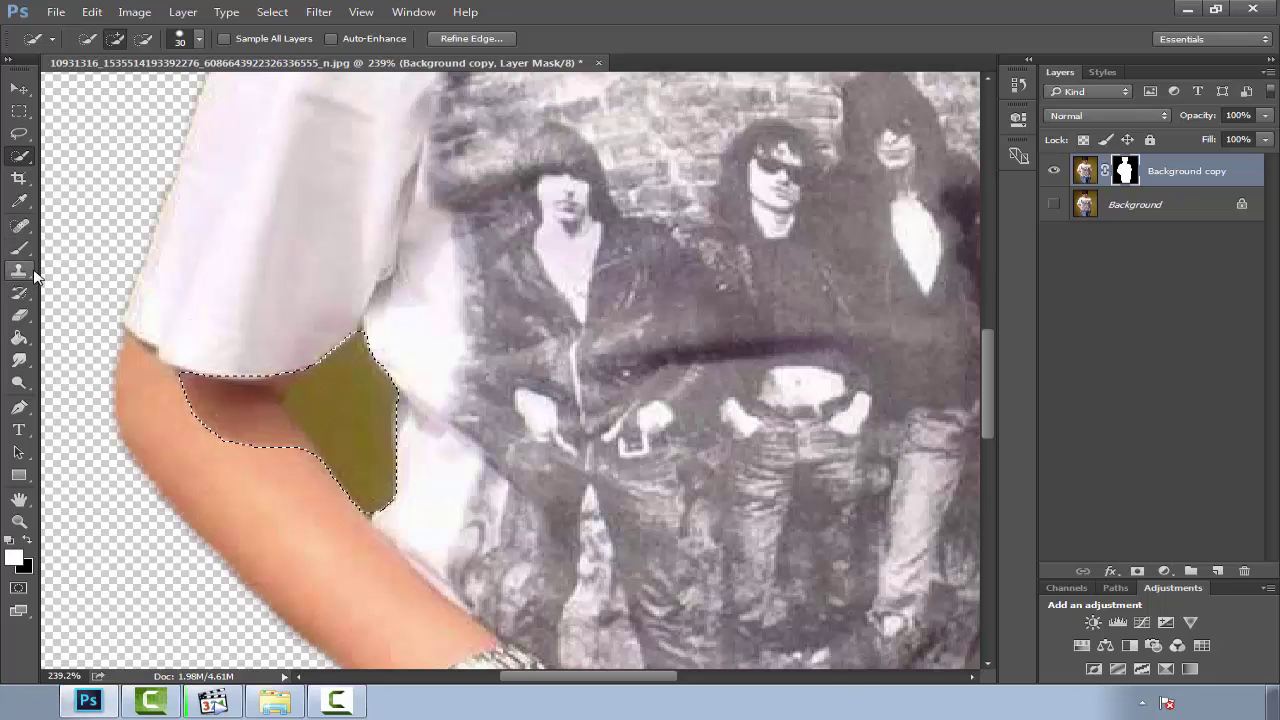
{"action": "left_click", "coordinate": [19, 315]}
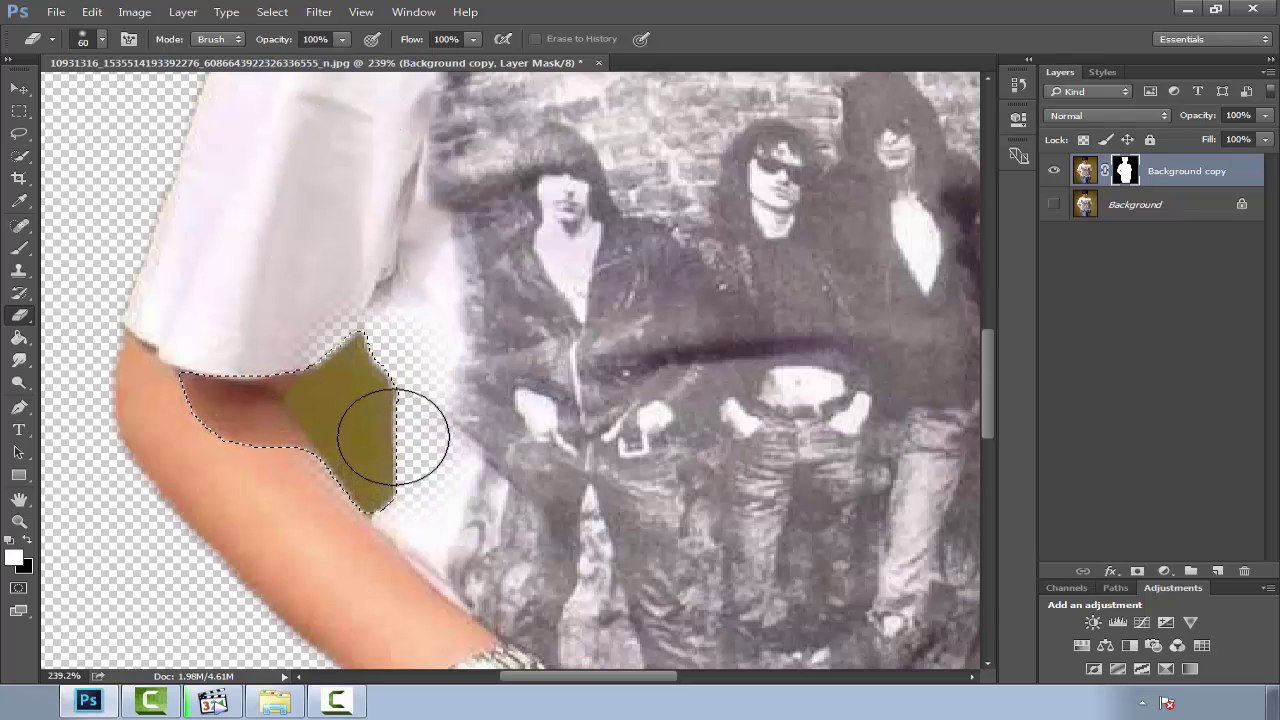
{"action": "left_click", "coordinate": [1022, 90]}
{"action": "left_click", "coordinate": [880, 94]}
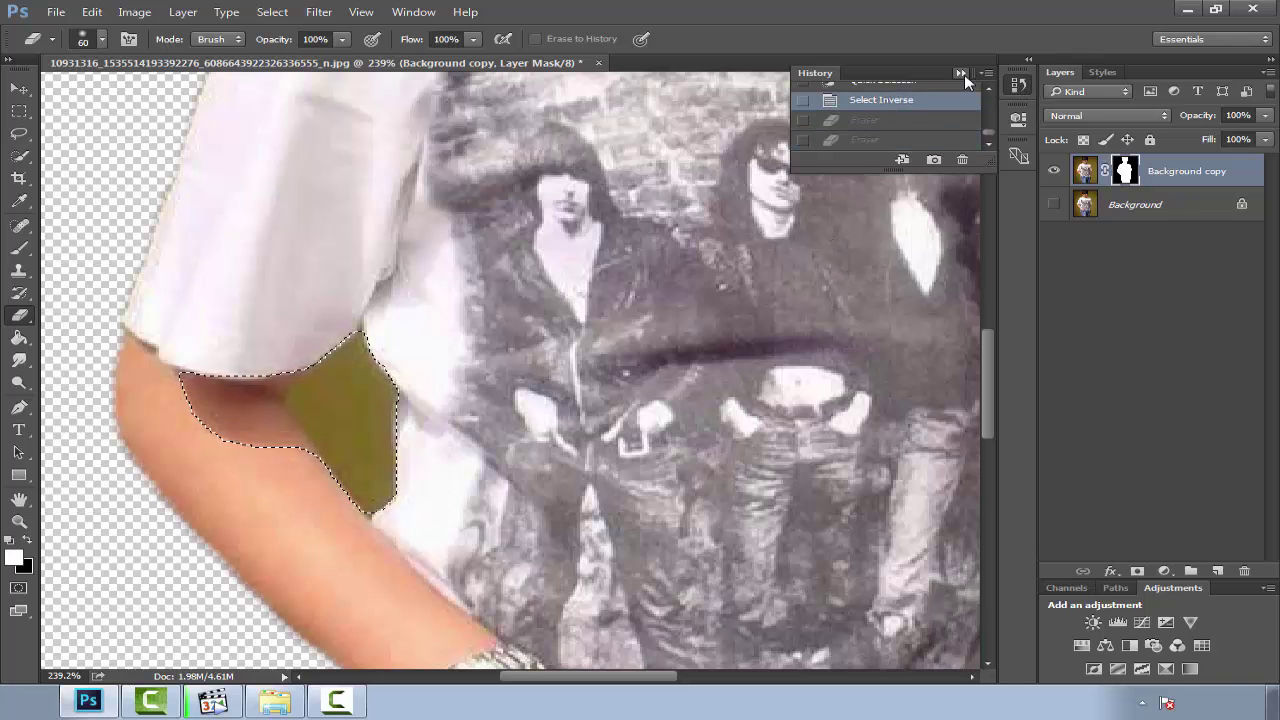
Step: Invert the selection, erase the leftover background by the arm, and fit the image on screen
{"action": "right_click", "coordinate": [355, 318]}
{"action": "left_click", "coordinate": [19, 155]}
{"action": "right_click", "coordinate": [204, 190]}
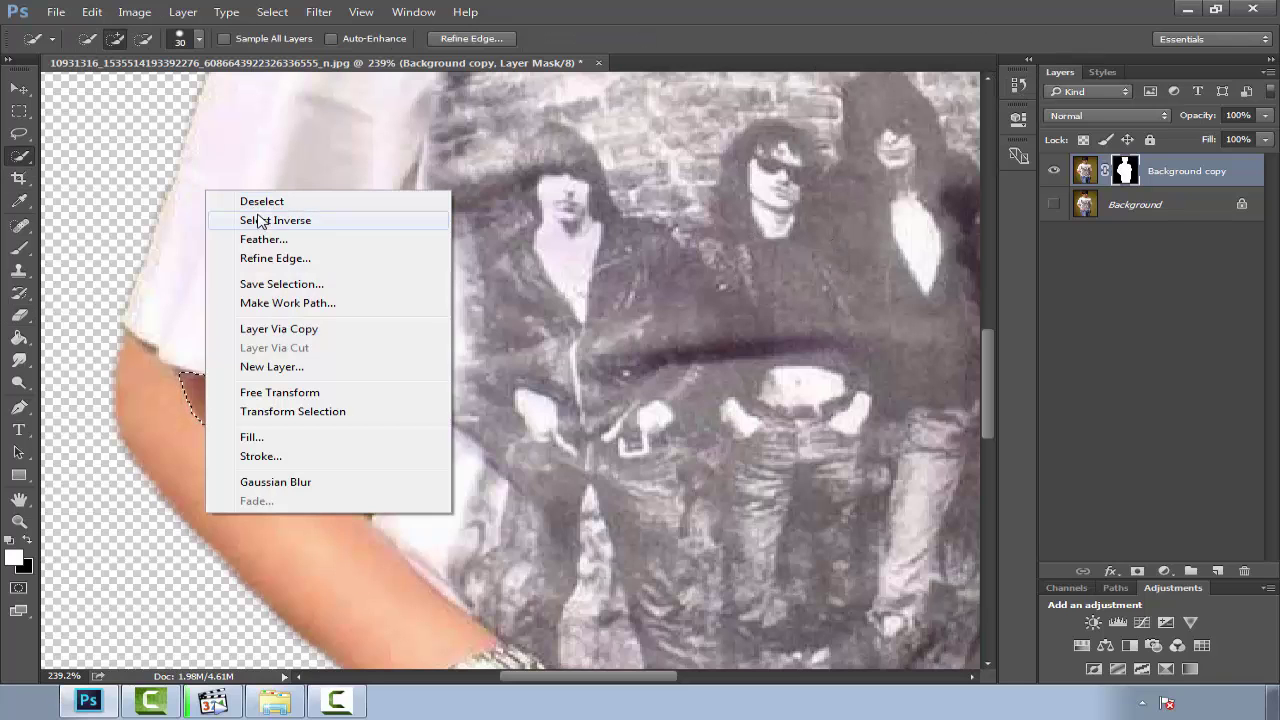
{"action": "left_click", "coordinate": [262, 221]}
{"action": "left_click", "coordinate": [22, 316]}
{"action": "left_click_drag", "start_coordinate": [371, 357], "coordinate": [380, 428]}
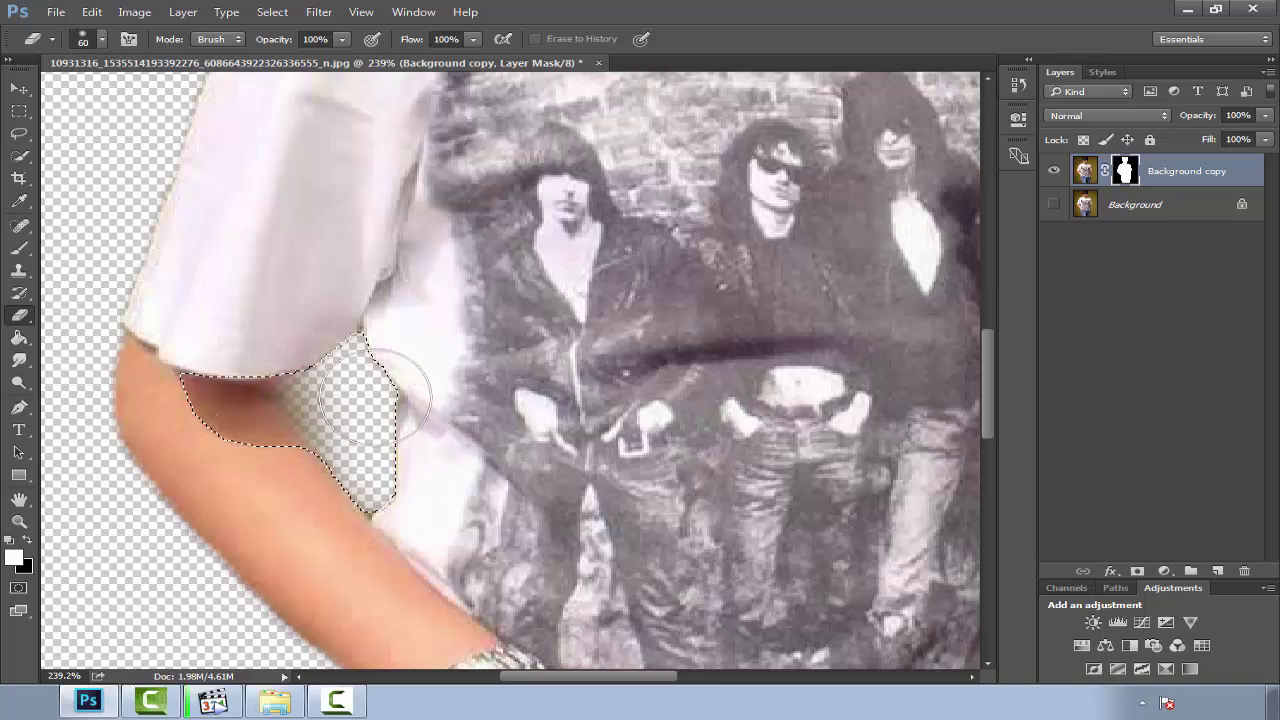
{"action": "left_click_drag", "start_coordinate": [820, 444], "coordinate": [502, 370]}
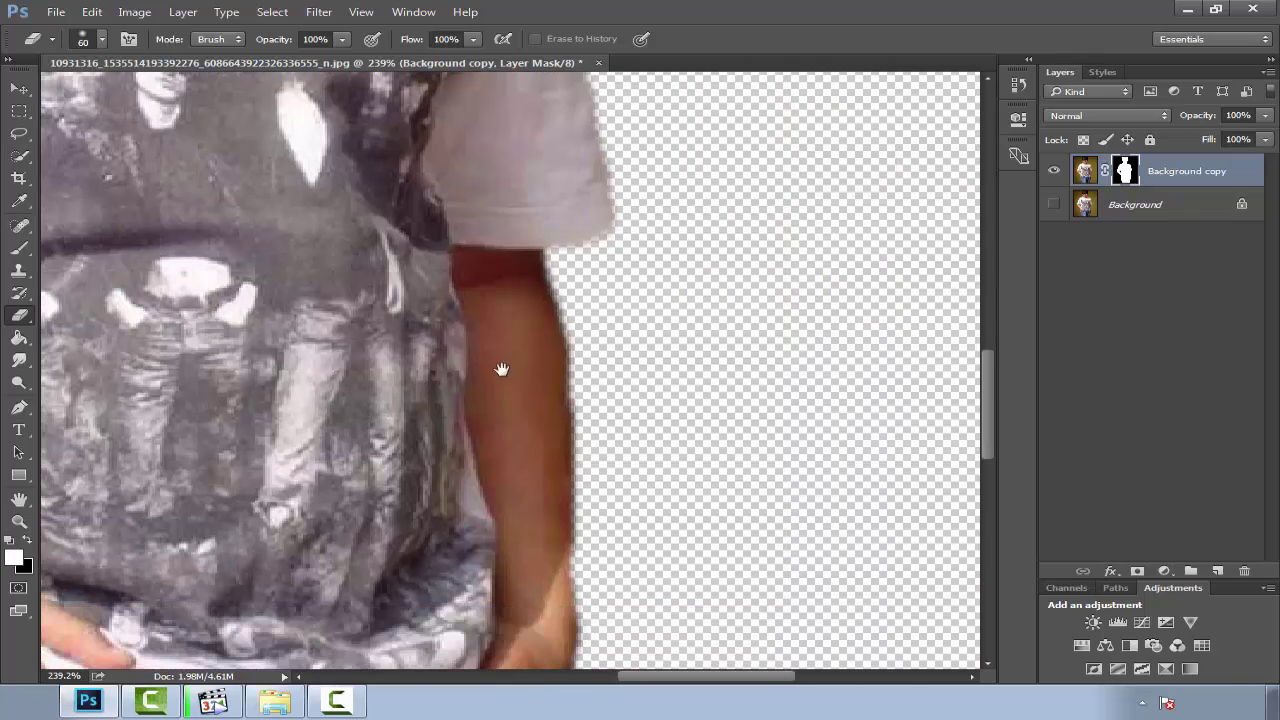
{"action": "left_click", "coordinate": [19, 132]}
{"action": "key", "text": "ctrl+0"}
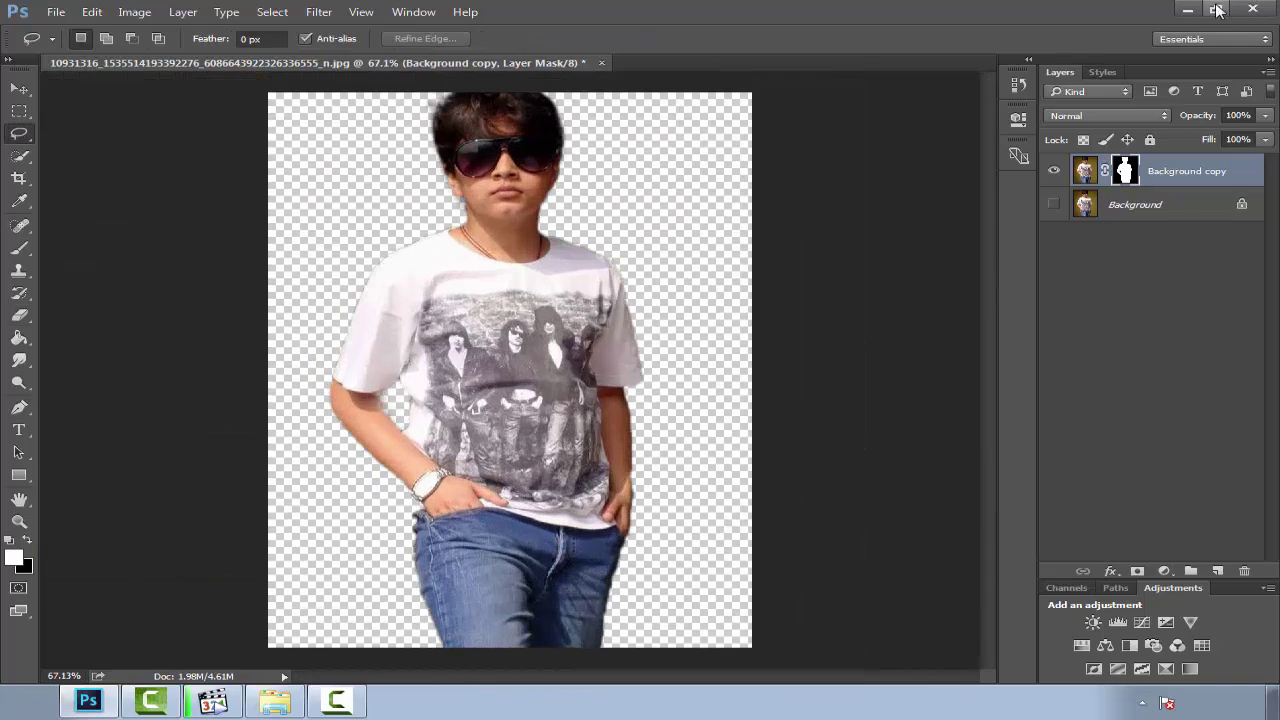
Step: Place the golden bokeh photo, enlarge it to fill the canvas, and move it below the boy
{"action": "left_click", "coordinate": [1187, 10]}
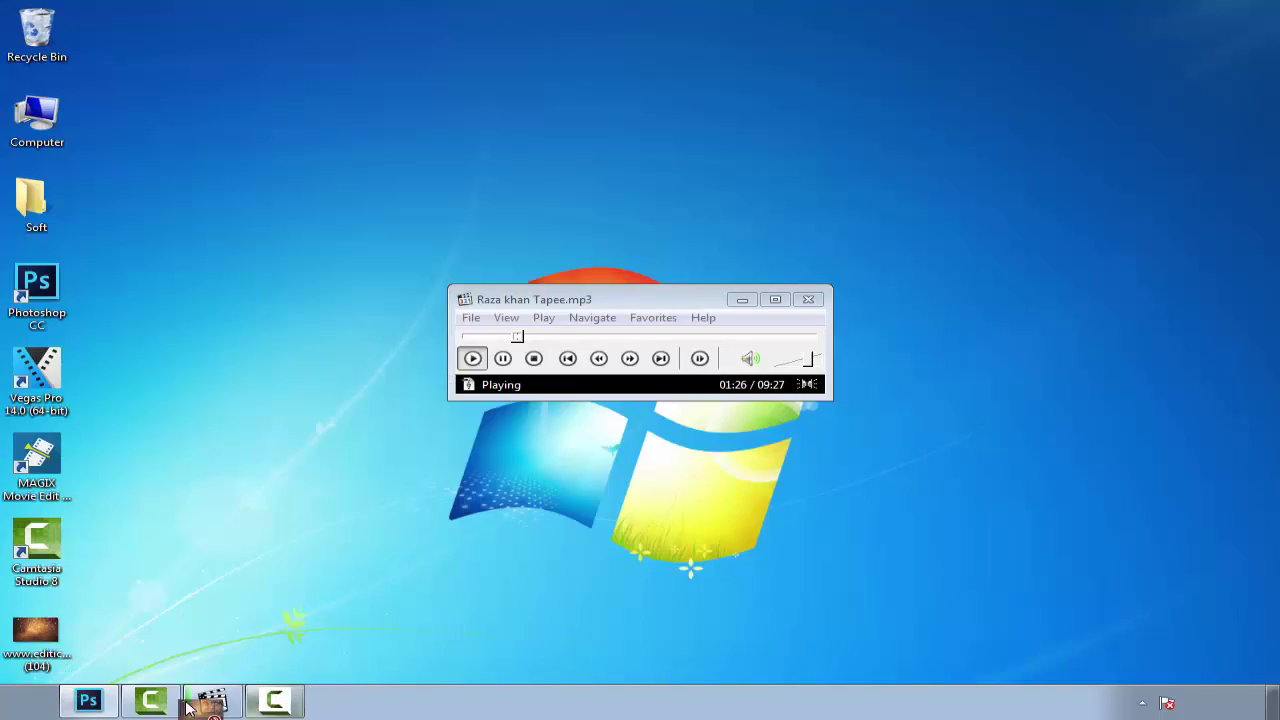
{"action": "left_click", "coordinate": [88, 700]}
{"action": "mouse_move", "coordinate": [510, 255]}
{"action": "left_mouse_down"}
{"action": "mouse_move", "coordinate": [567, 299]}
{"action": "mouse_move", "coordinate": [512, 156]}
{"action": "left_mouse_up"}
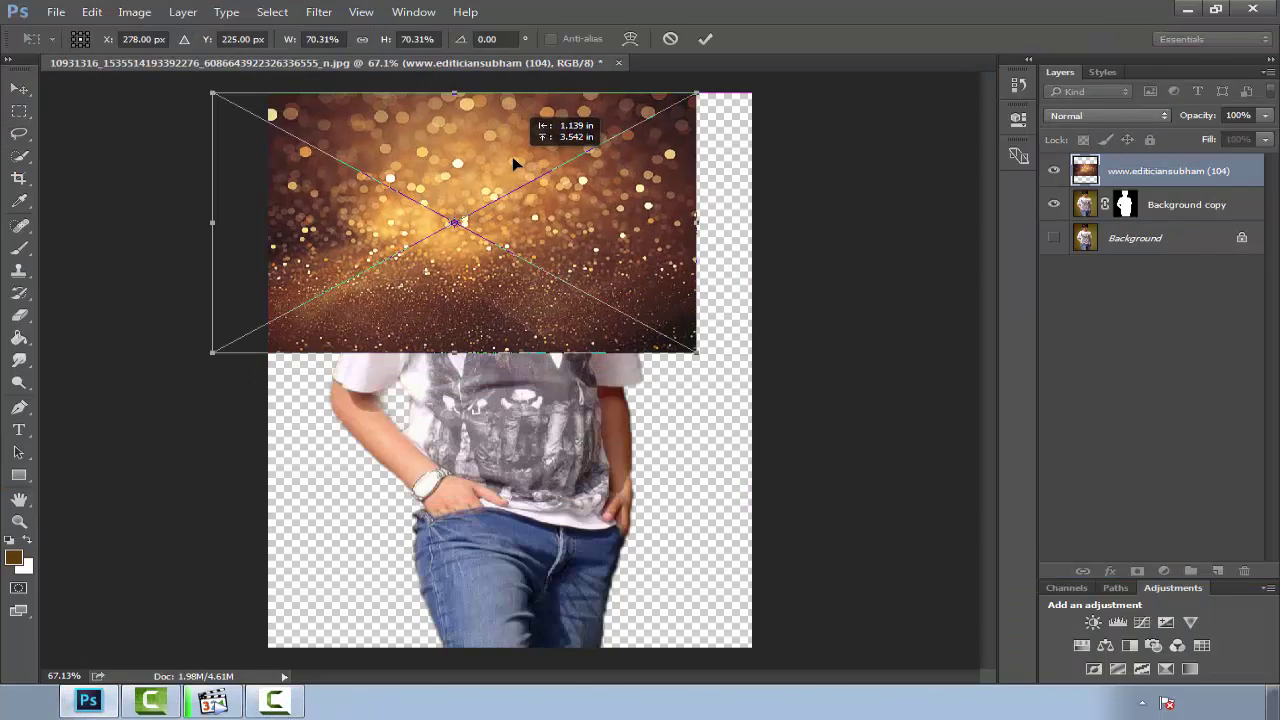
{"action": "mouse_move", "coordinate": [700, 406]}
{"action": "left_mouse_down"}
{"action": "mouse_move", "coordinate": [884, 571]}
{"action": "mouse_move", "coordinate": [1088, 646]}
{"action": "left_mouse_up"}
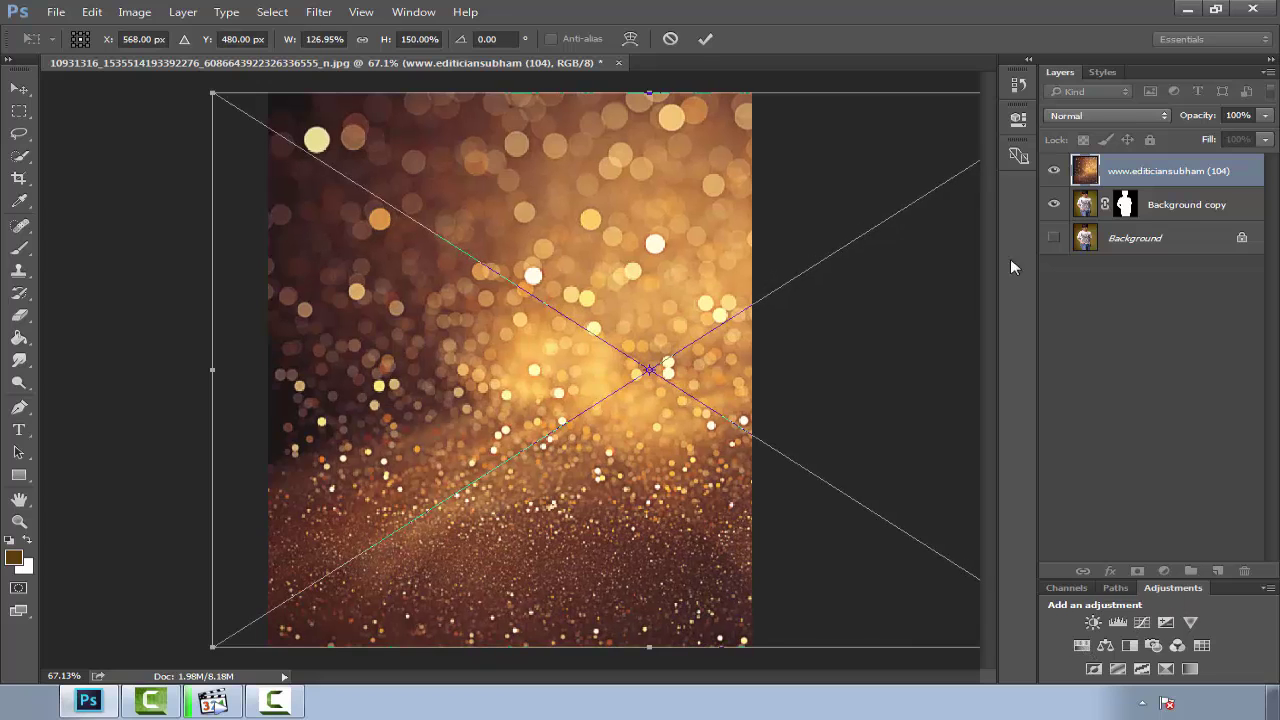
{"action": "key", "text": "Return"}
{"action": "left_click_drag", "start_coordinate": [1112, 174], "coordinate": [1107, 214]}
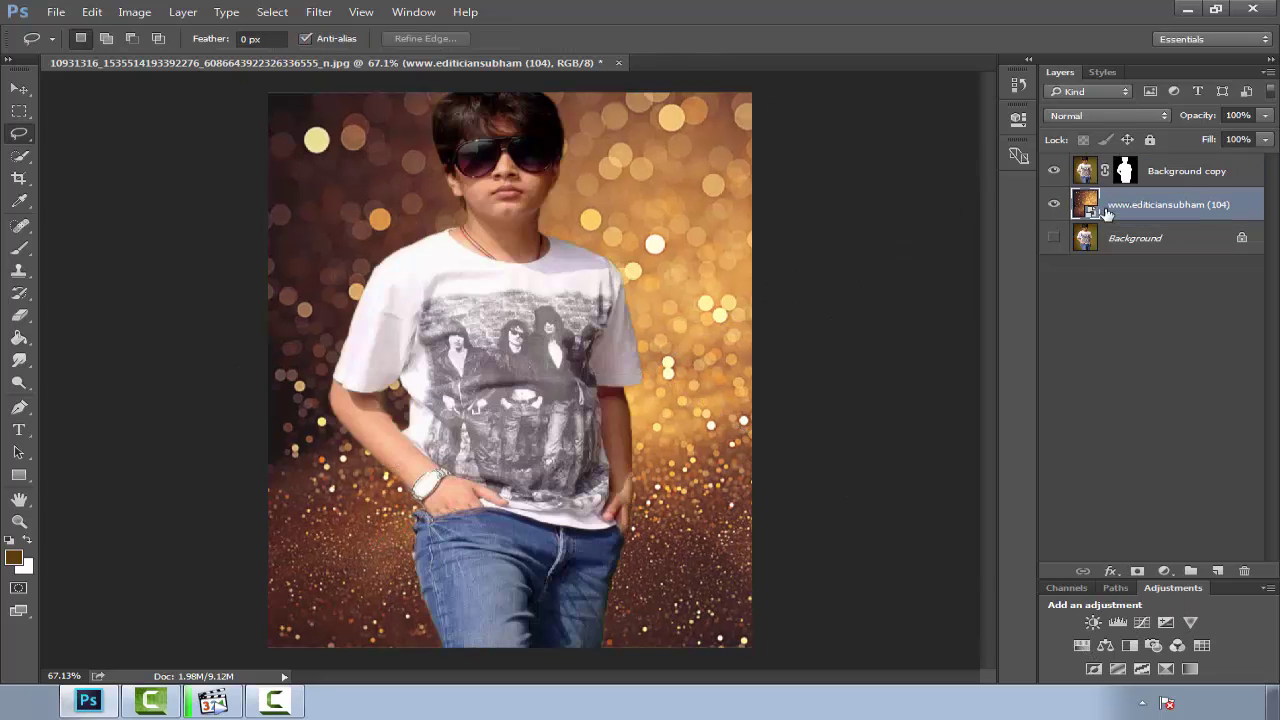
Step: Nudge the bokeh layer and stretch it down to cover the canvas bottom
{"action": "left_click", "coordinate": [19, 88]}
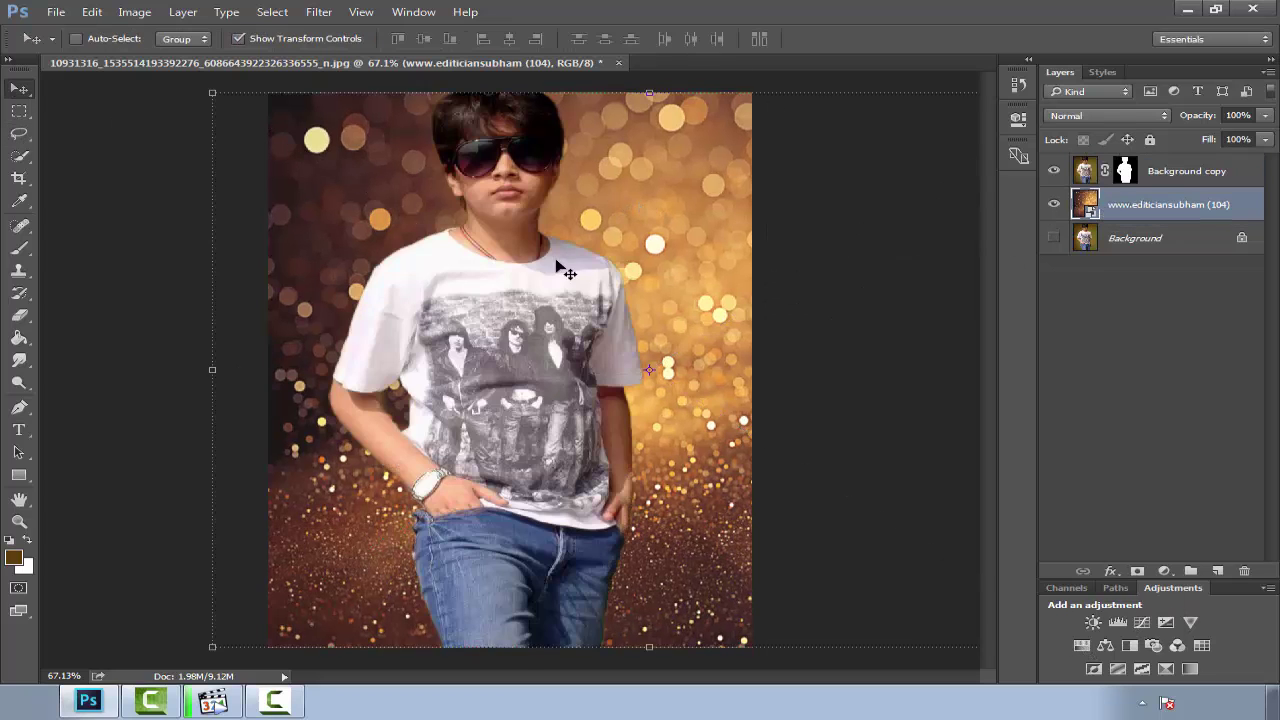
{"action": "left_click_drag", "start_coordinate": [594, 375], "coordinate": [590, 365]}
{"action": "left_click_drag", "start_coordinate": [650, 638], "coordinate": [650, 664]}
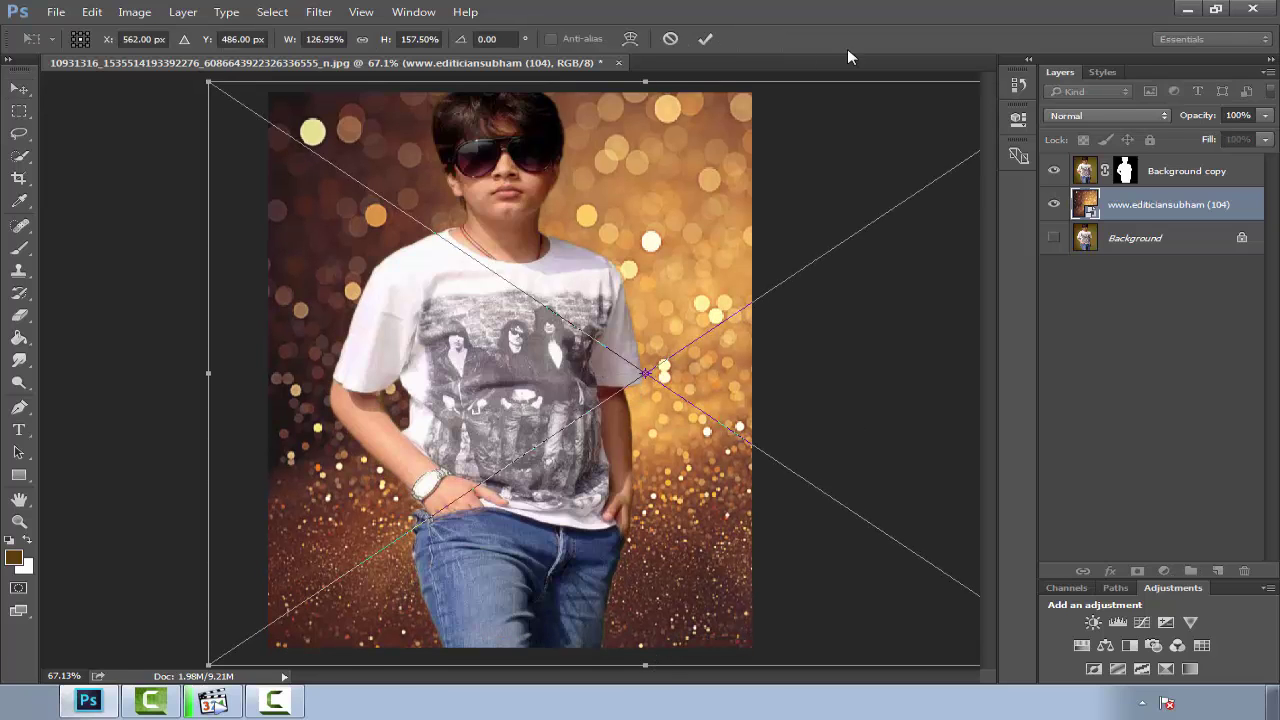
{"action": "key", "text": "Return"}
Step: Rasterize the bokeh layer and preview Gaussian Blur at radius 4.8
{"action": "left_click", "coordinate": [19, 315]}
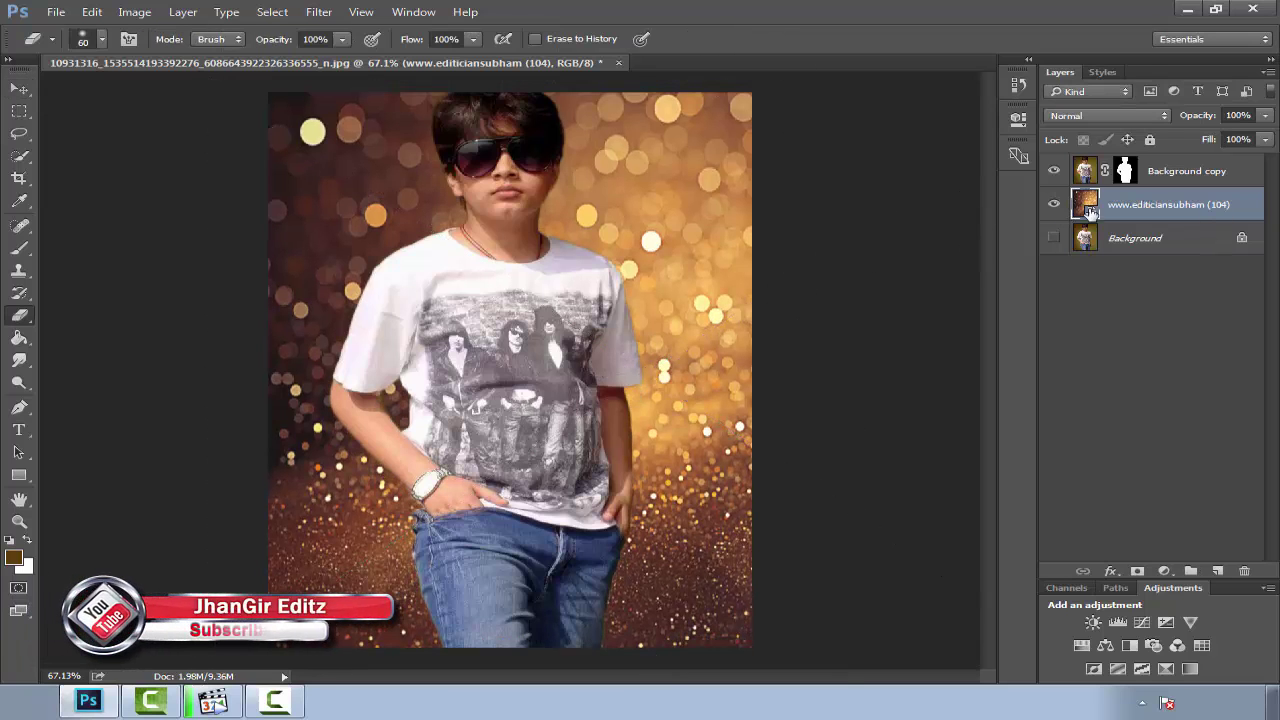
{"action": "left_click", "coordinate": [334, 185]}
{"action": "left_click", "coordinate": [625, 291]}
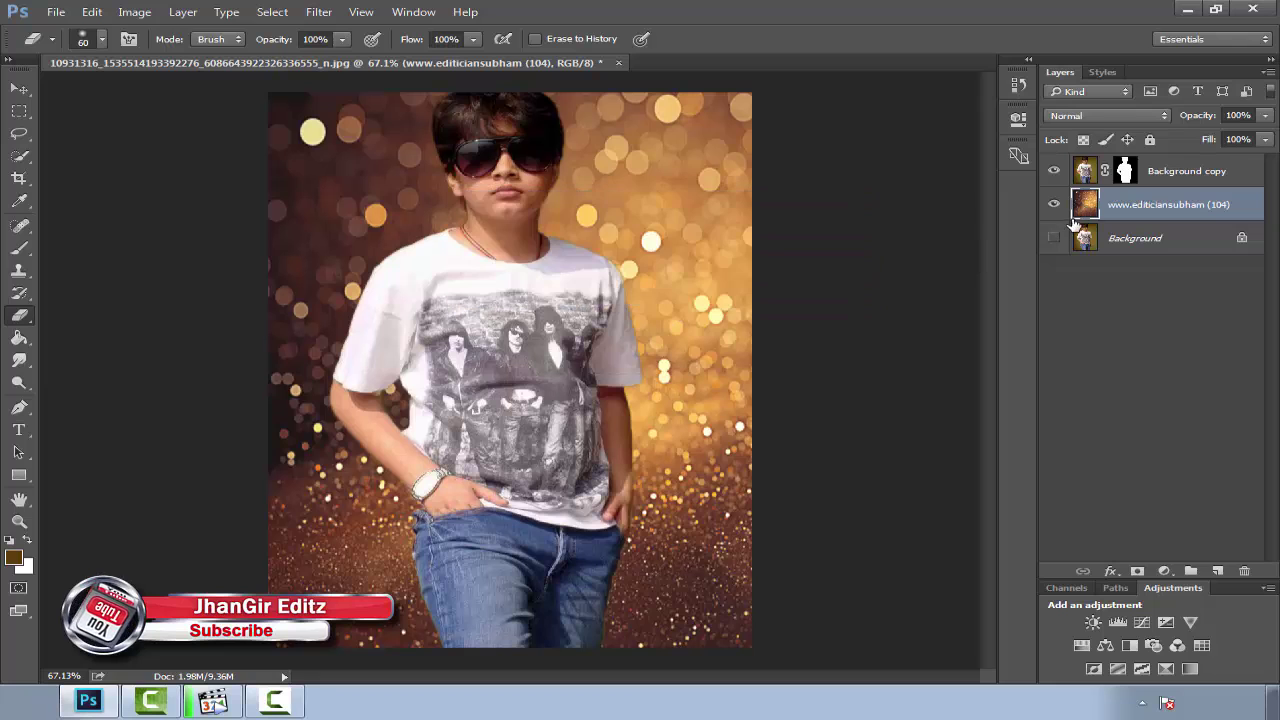
{"action": "left_click", "coordinate": [319, 12]}
{"action": "left_click", "coordinate": [640, 266]}
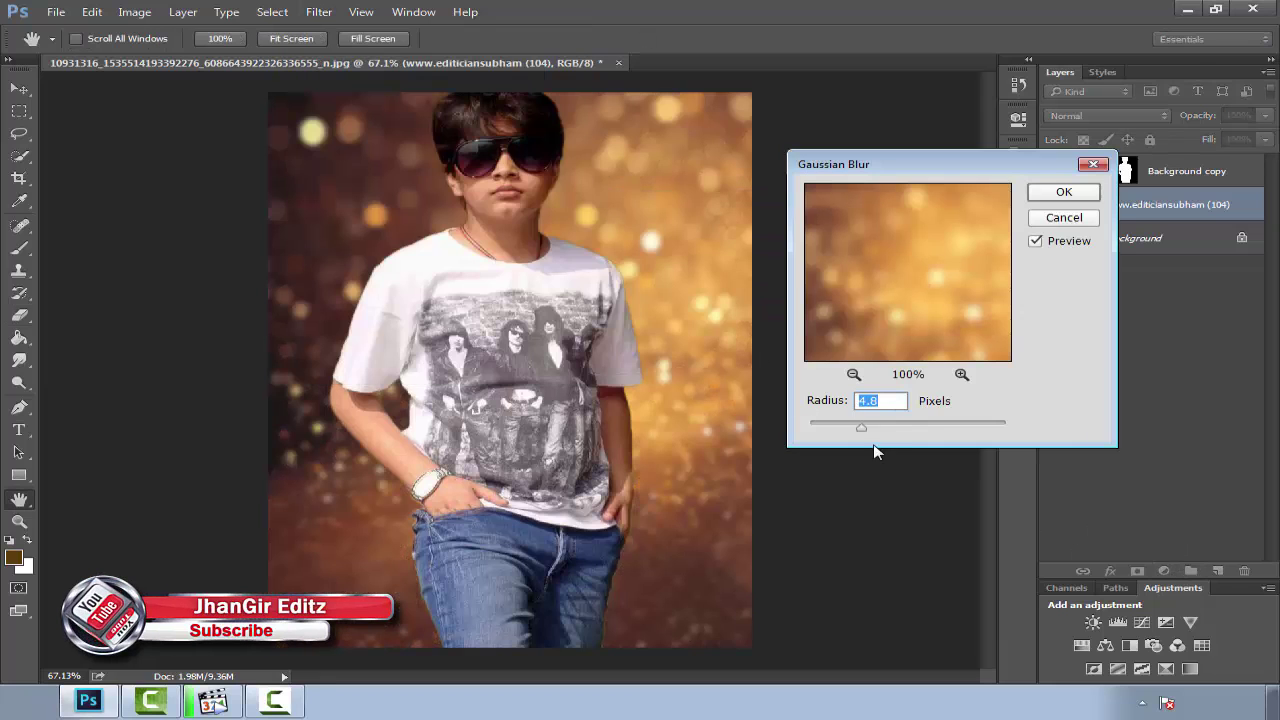
Step: Apply the 4.8 px blur and add a Hue/Saturation layer with Saturation -33, Lightness -20
{"action": "left_click", "coordinate": [1064, 196]}
{"action": "key", "text": "e"}
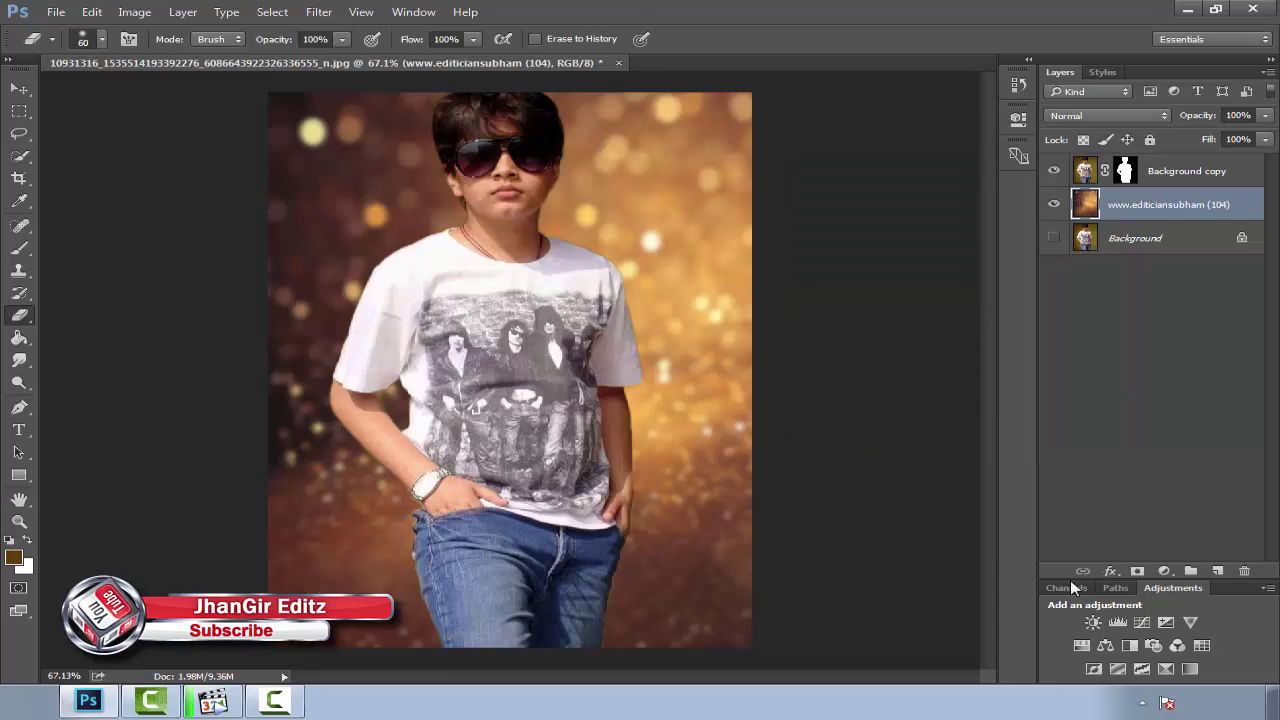
{"action": "left_click", "coordinate": [1164, 571]}
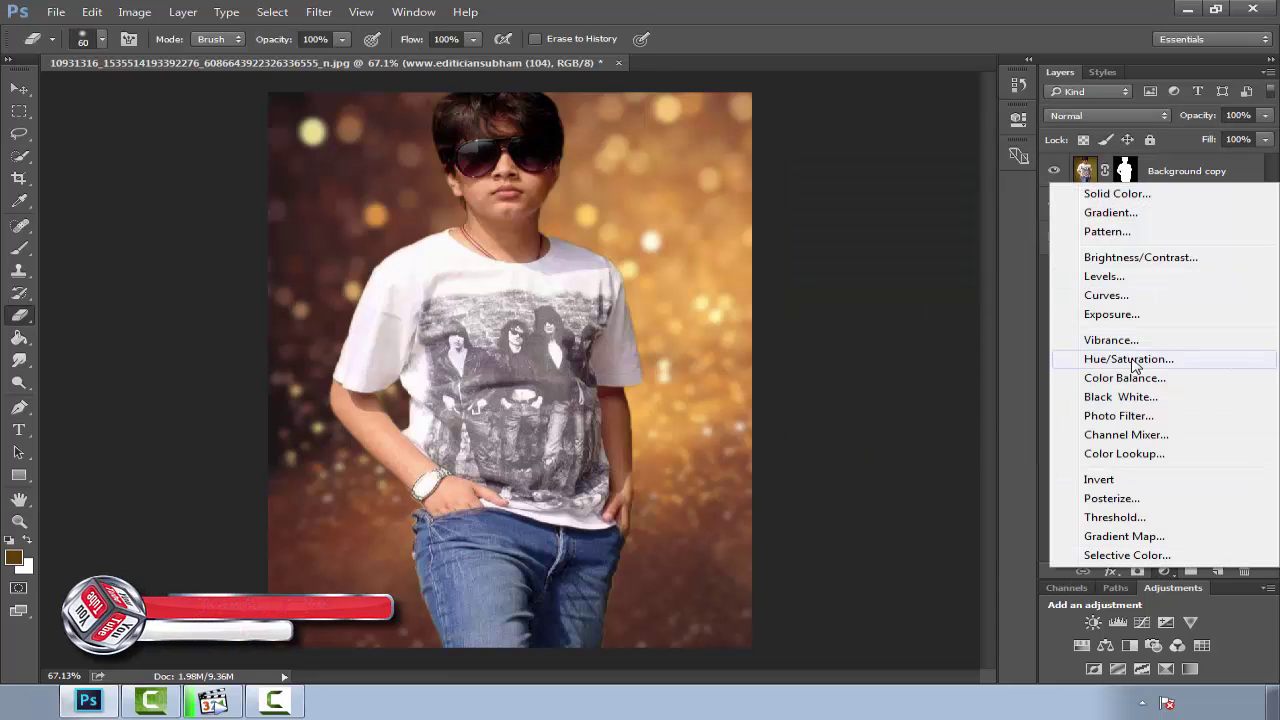
{"action": "left_click", "coordinate": [1128, 358]}
{"action": "left_click", "coordinate": [846, 226]}
{"action": "mouse_move", "coordinate": [847, 232]}
{"action": "left_mouse_down"}
{"action": "mouse_move", "coordinate": [861, 228]}
{"action": "mouse_move", "coordinate": [826, 233]}
{"action": "mouse_move", "coordinate": [847, 237]}
{"action": "mouse_move", "coordinate": [802, 298]}
{"action": "mouse_move", "coordinate": [823, 296]}
{"action": "left_mouse_up"}
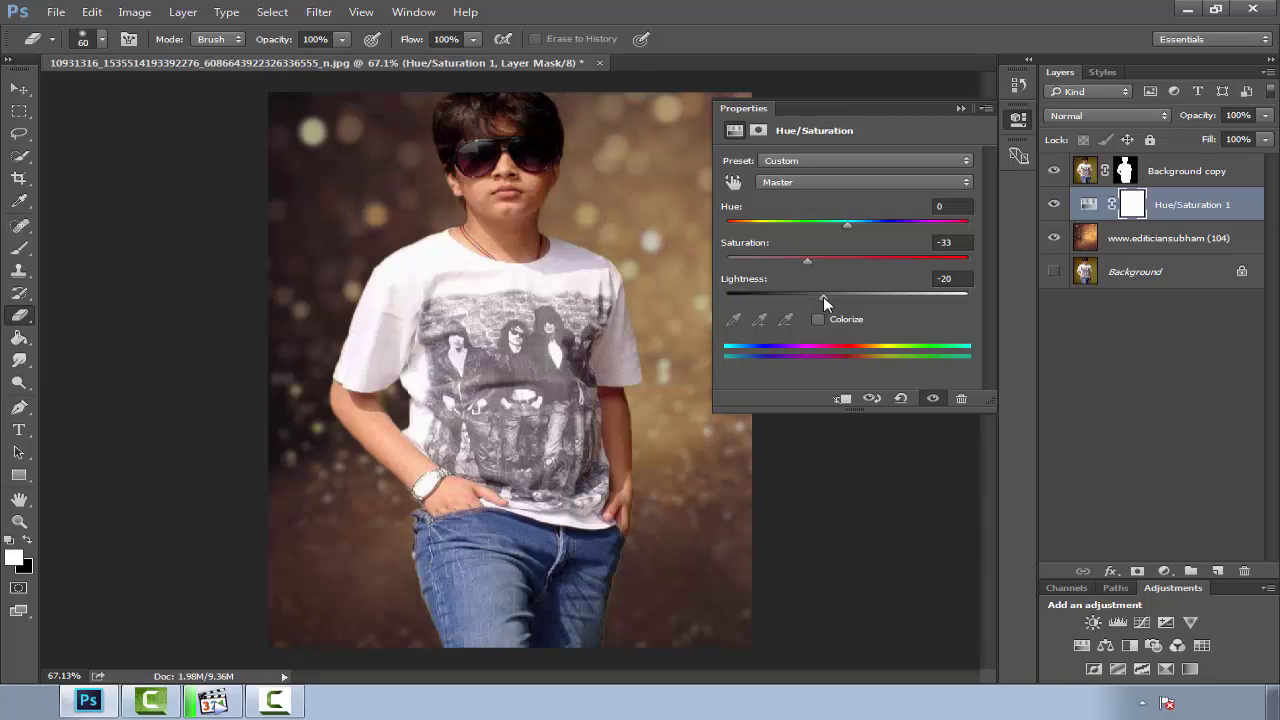
{"action": "left_click", "coordinate": [961, 108]}
Step: Merge the adjustment into the bokeh layer, then merge the boy down onto it
{"action": "key", "text": "ctrl+e"}
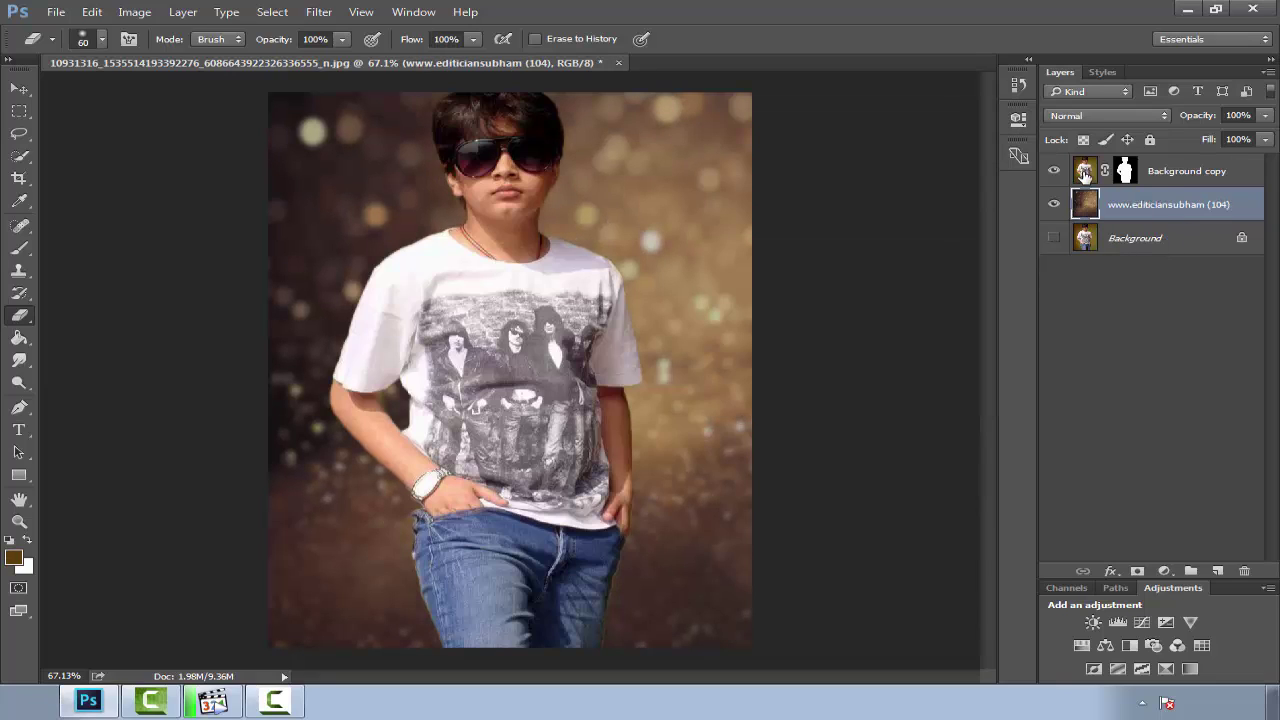
{"action": "left_click", "coordinate": [1162, 176]}
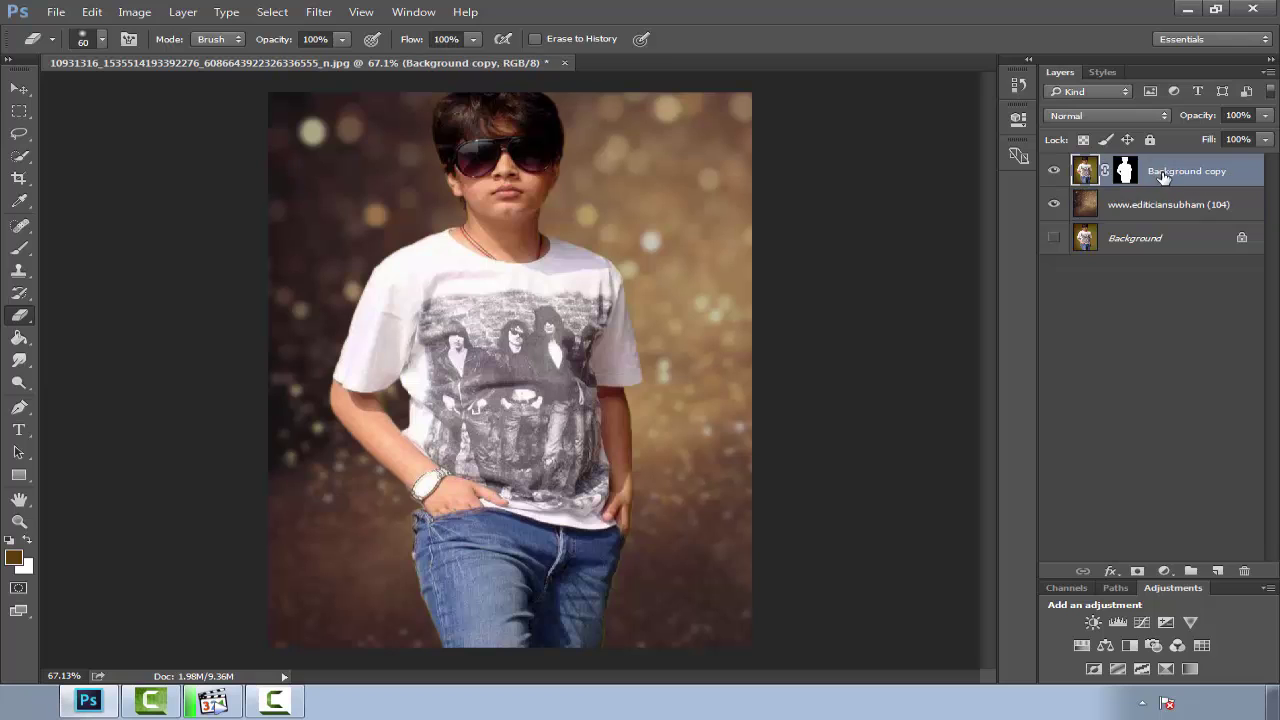
{"action": "key", "text": "ctrl+e"}
Step: Duplicate the merged layer and quick-select the boy's jeans
{"action": "right_click", "coordinate": [1150, 173]}
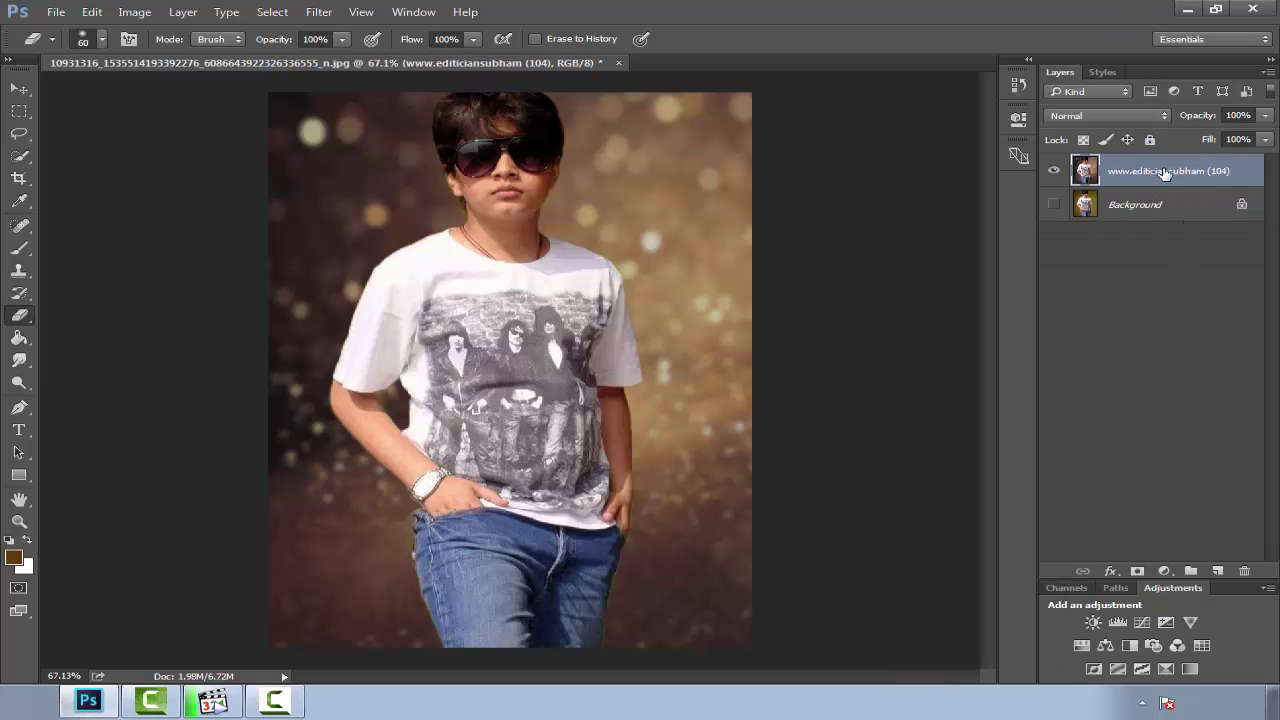
{"action": "left_click_drag", "start_coordinate": [1165, 172], "coordinate": [1220, 565]}
{"action": "scroll", "coordinate": [510, 360], "scroll_direction": "up", "scroll_amount": 2}
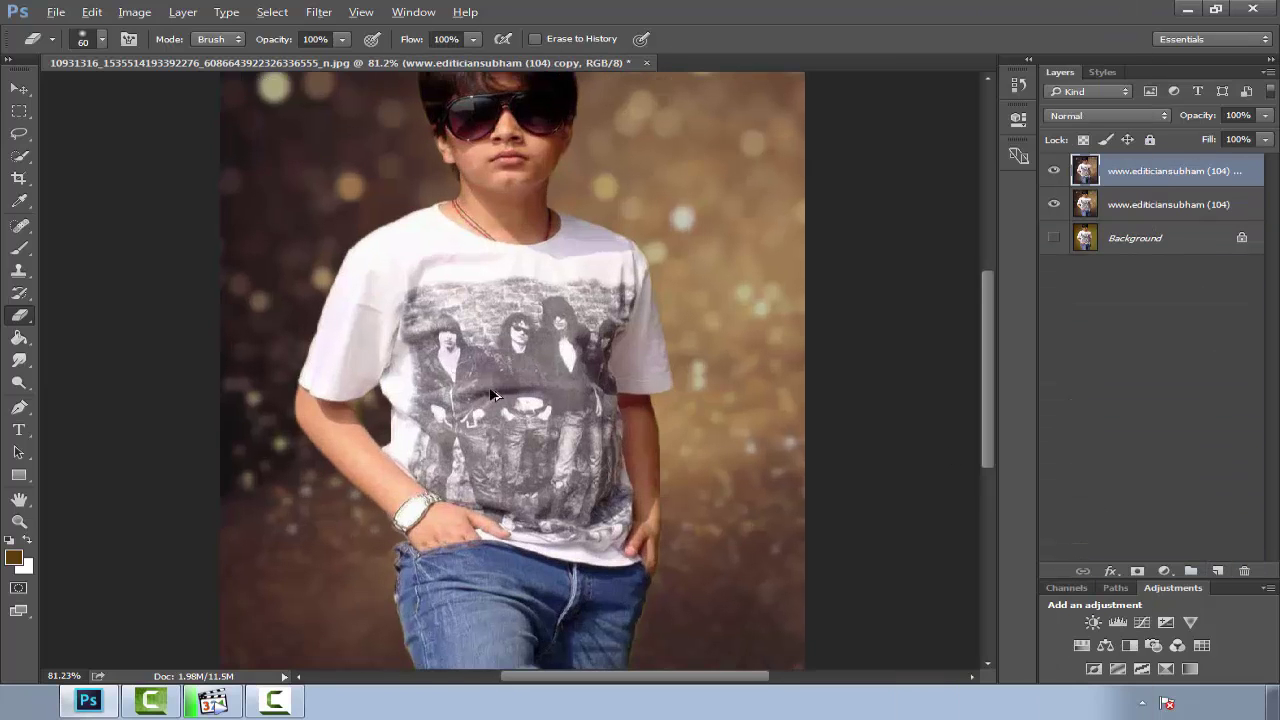
{"action": "scroll", "coordinate": [510, 360], "scroll_direction": "down", "scroll_amount": 3}
{"action": "left_click", "coordinate": [18, 157]}
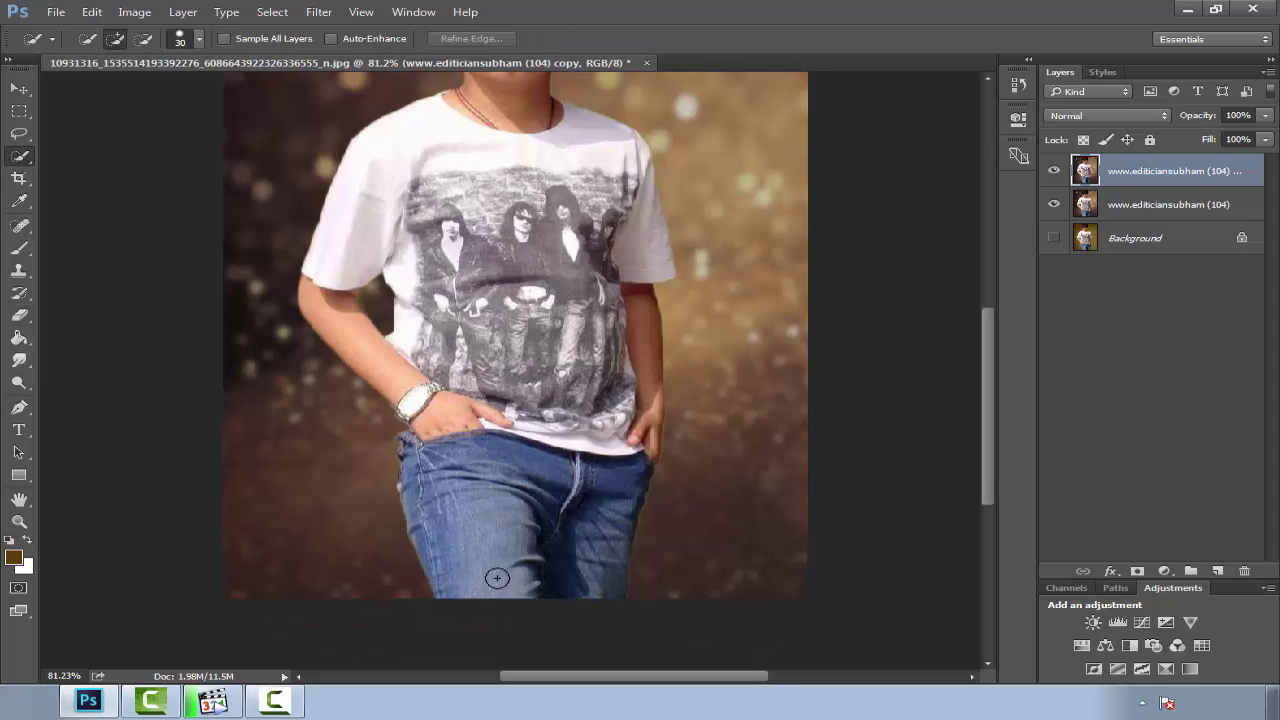
{"action": "left_click_drag", "start_coordinate": [496, 578], "coordinate": [495, 502]}
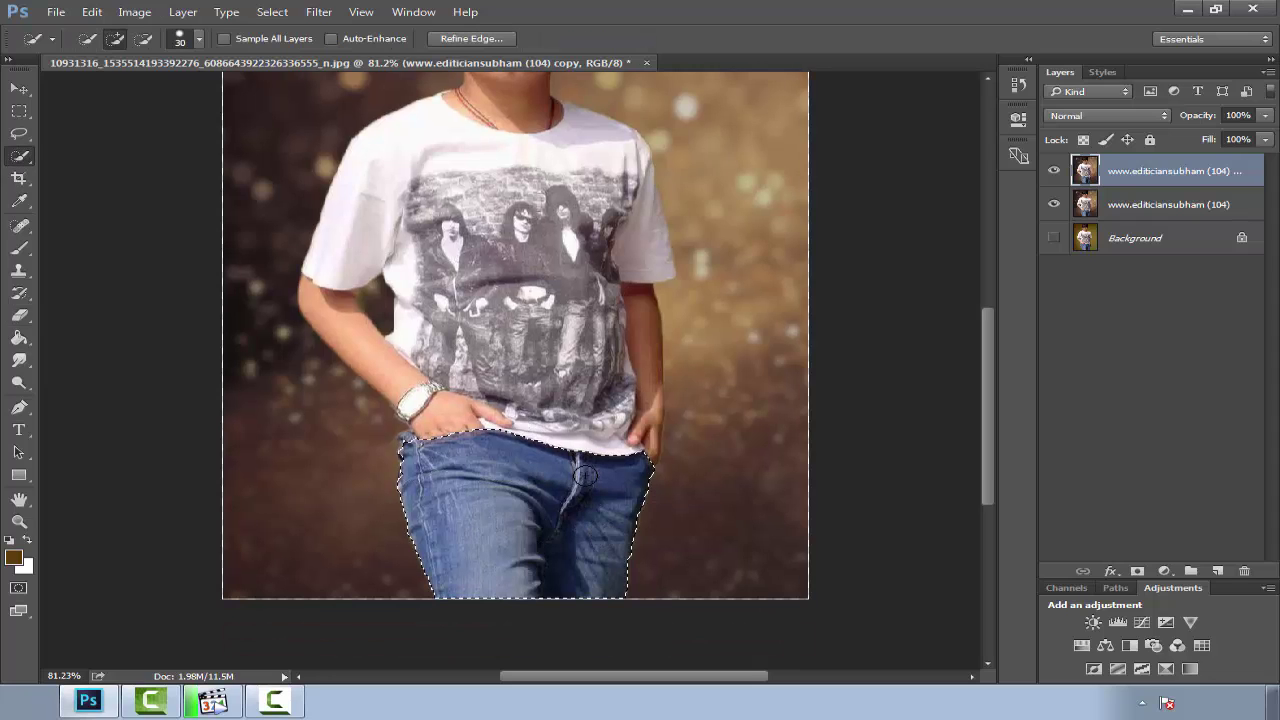
{"action": "scroll", "coordinate": [1166, 569], "scroll_direction": "up", "scroll_amount": 2}
{"action": "scroll", "coordinate": [328, 344], "scroll_direction": "down", "scroll_amount": 2}
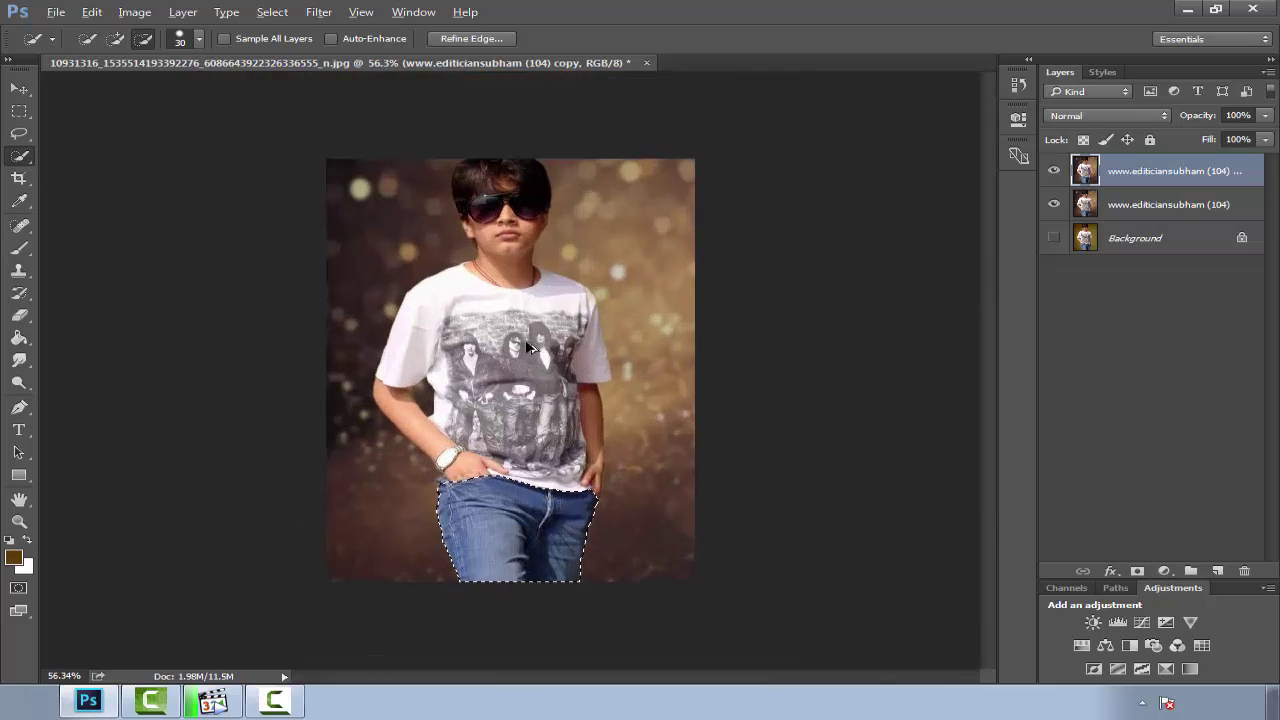
Step: Turn the jeans purple with Hue +39 and Saturation +30, then duplicate the layer
{"action": "left_click", "coordinate": [134, 12]}
{"action": "mouse_move", "coordinate": [164, 55]}
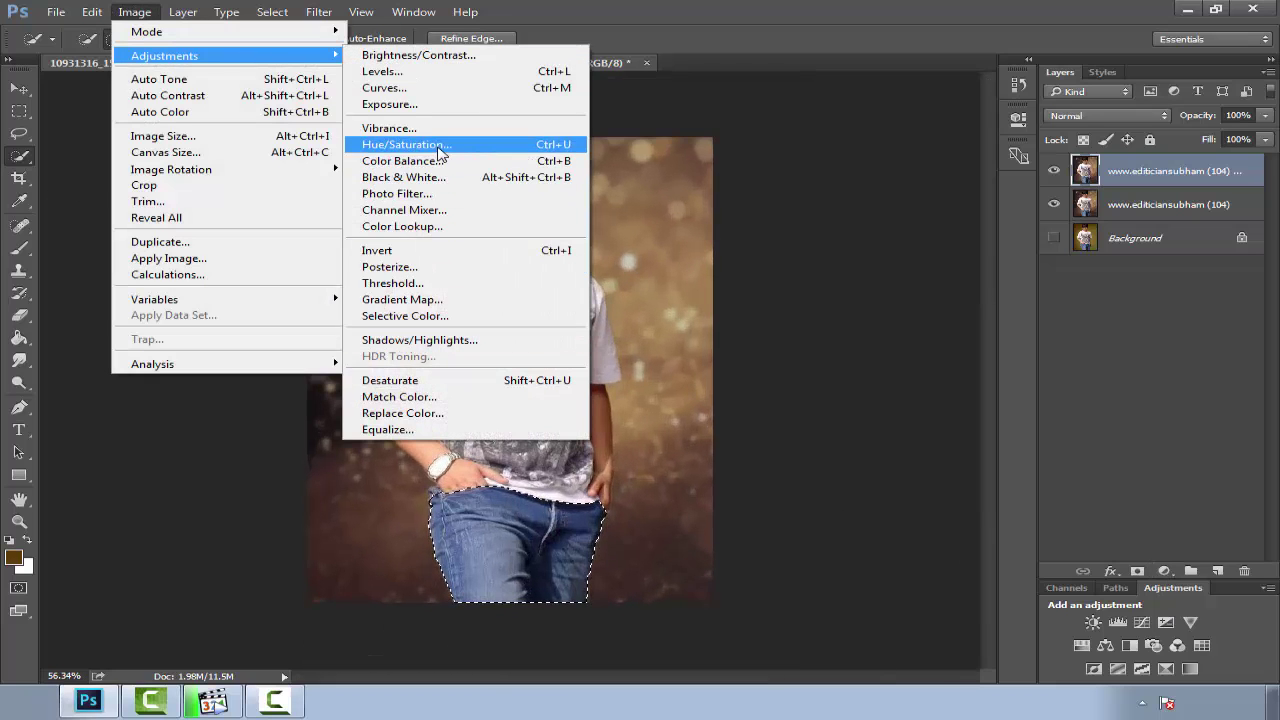
{"action": "left_click", "coordinate": [438, 147]}
{"action": "mouse_move", "coordinate": [972, 233]}
{"action": "left_mouse_down"}
{"action": "mouse_move", "coordinate": [845, 254]}
{"action": "mouse_move", "coordinate": [1010, 253]}
{"action": "mouse_move", "coordinate": [1025, 277]}
{"action": "left_mouse_up"}
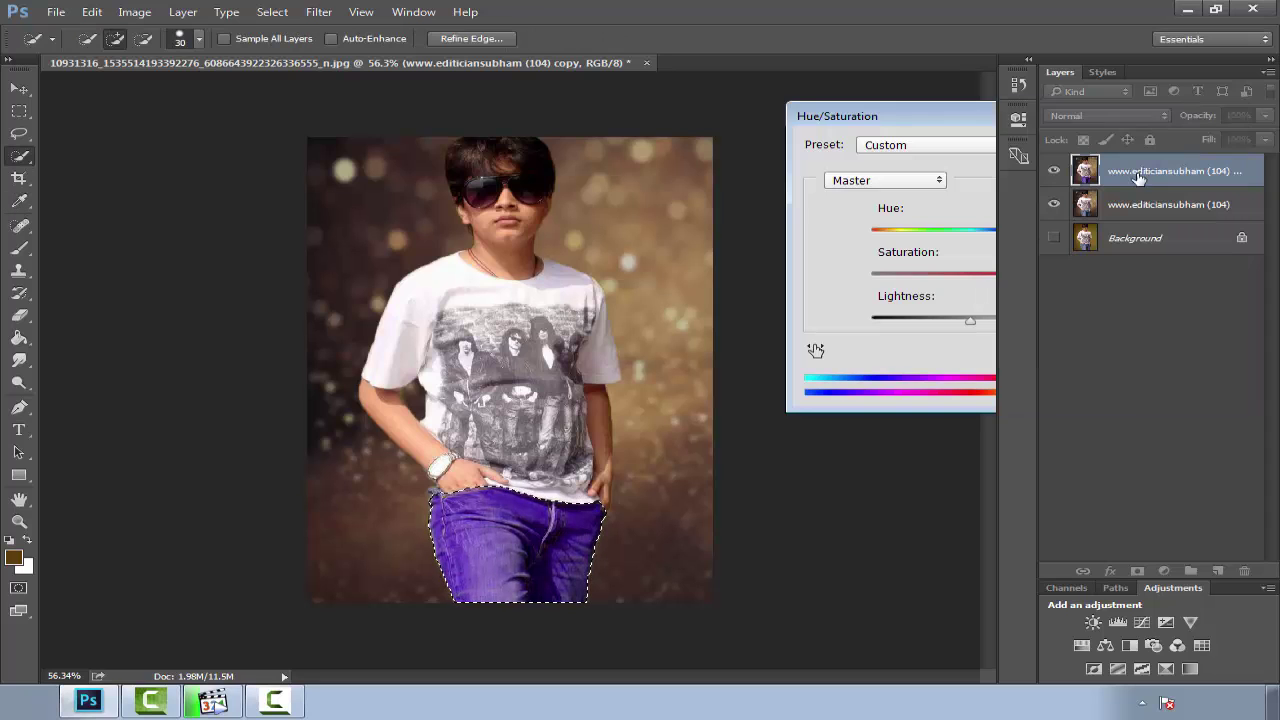
{"action": "key", "text": "Return"}
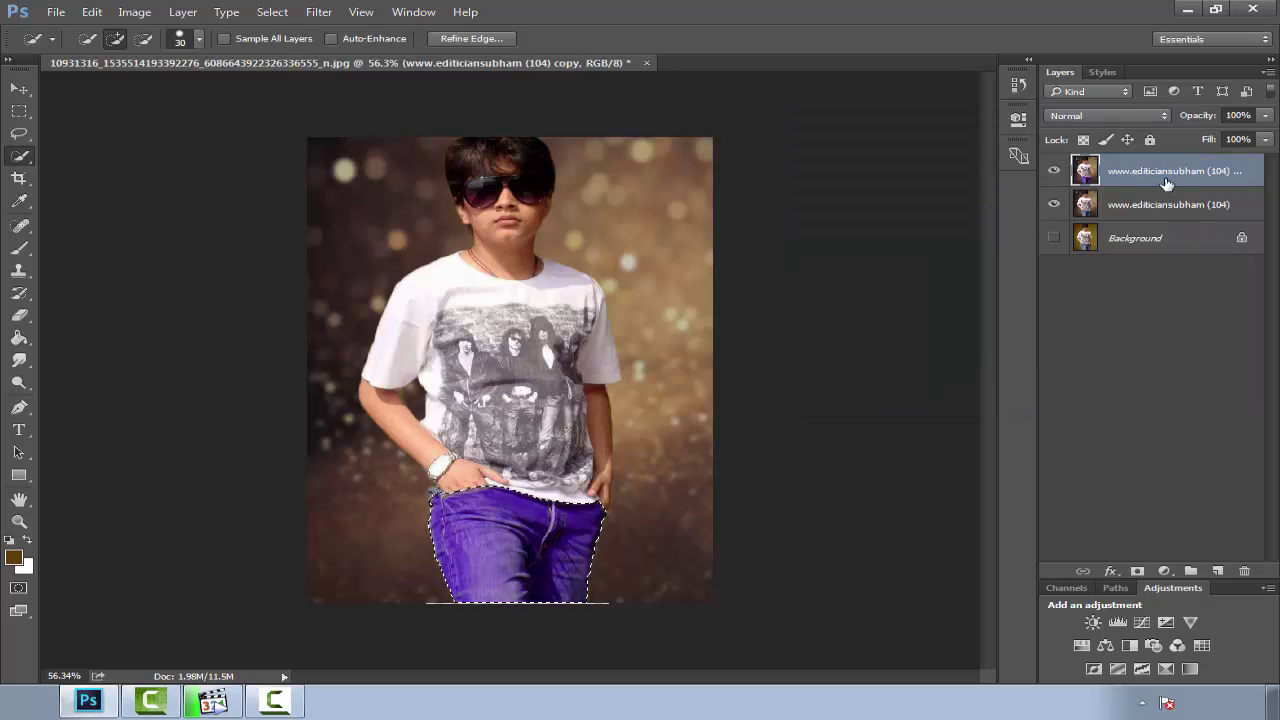
{"action": "left_click_drag", "start_coordinate": [1167, 183], "coordinate": [1218, 571]}
Step: Clear the jeans selection and quick-select the whole T-shirt
{"action": "scroll", "coordinate": [189, 220], "scroll_direction": "up", "scroll_amount": 1}
{"action": "left_click", "coordinate": [22, 134]}
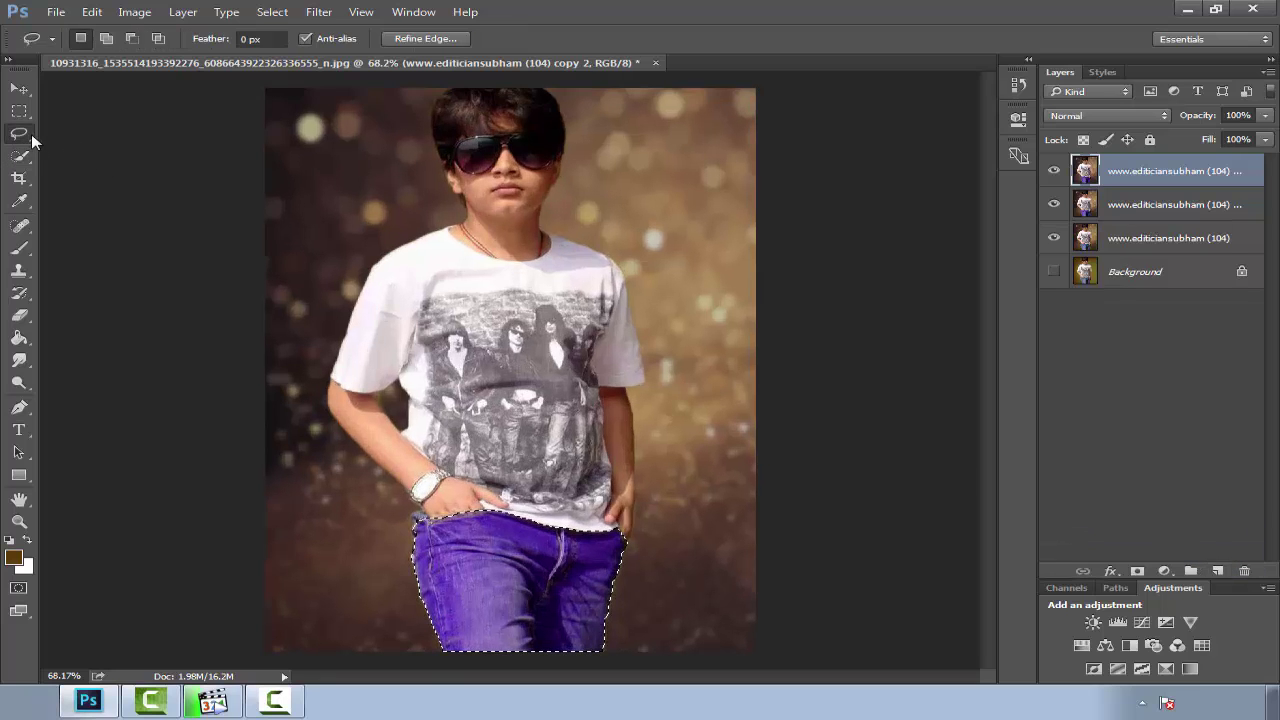
{"action": "key", "text": "ctrl+d"}
{"action": "left_click", "coordinate": [19, 156]}
{"action": "scroll", "coordinate": [533, 445], "scroll_direction": "up", "scroll_amount": 2}
{"action": "left_click_drag", "start_coordinate": [515, 390], "coordinate": [525, 294]}
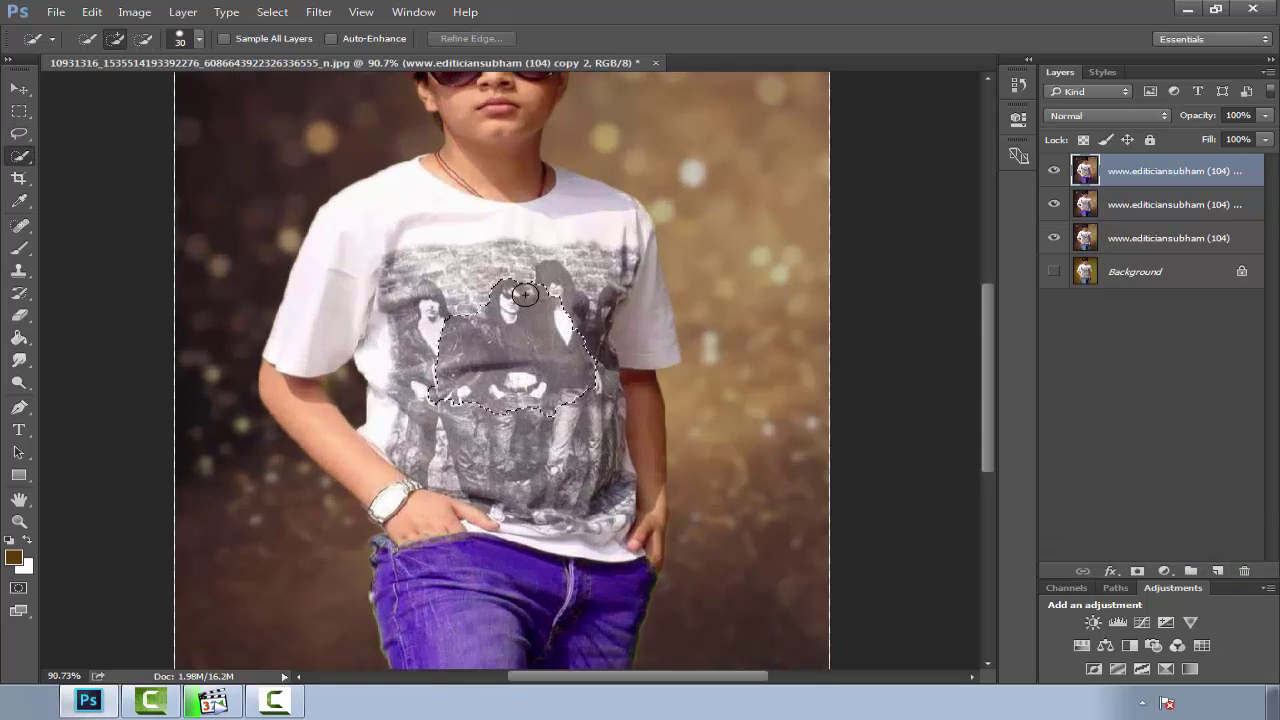
{"action": "mouse_move", "coordinate": [450, 252]}
{"action": "left_mouse_down"}
{"action": "mouse_move", "coordinate": [394, 243]}
{"action": "mouse_move", "coordinate": [443, 397]}
{"action": "mouse_move", "coordinate": [480, 455]}
{"action": "left_mouse_up"}
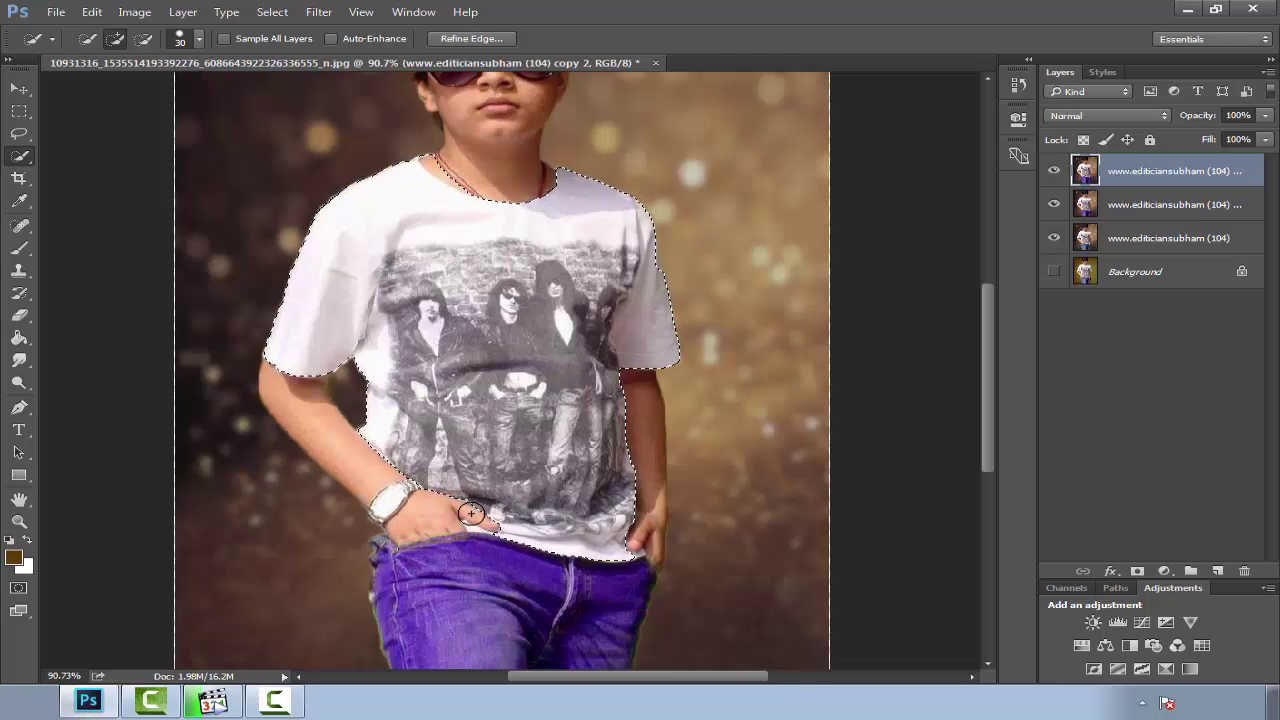
{"action": "scroll", "coordinate": [487, 262], "scroll_direction": "down", "scroll_amount": 3}
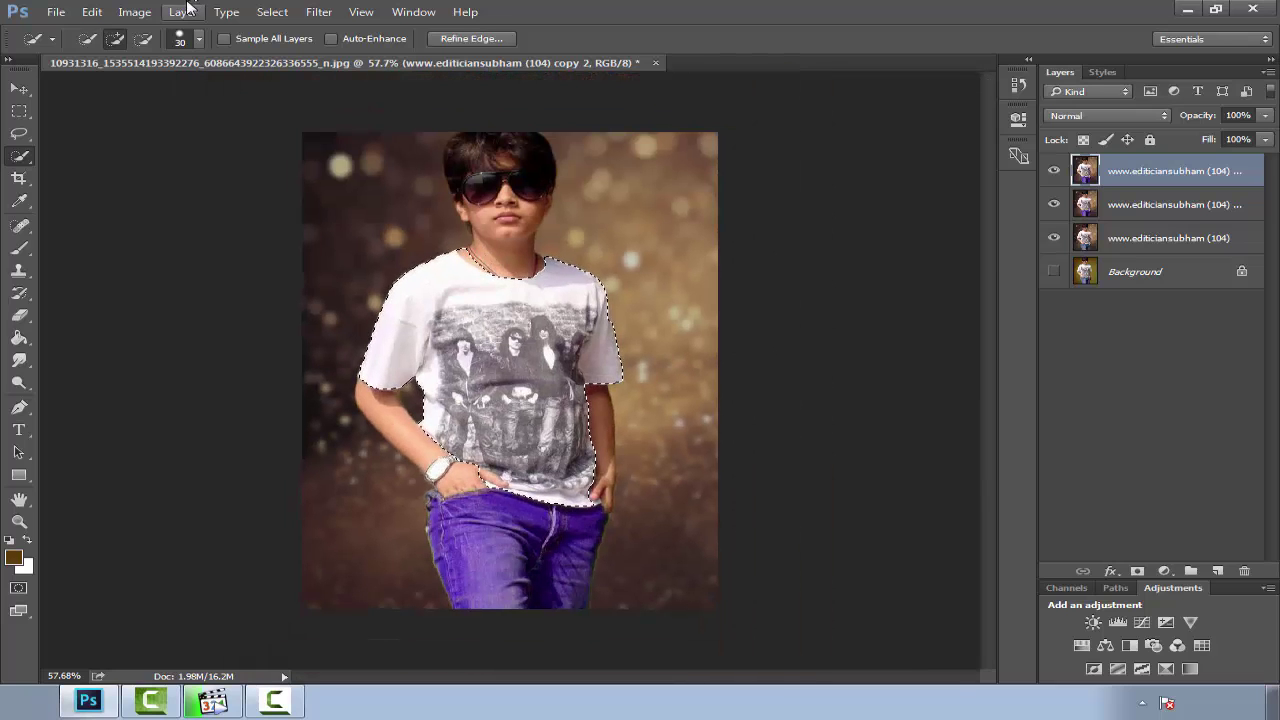
Step: Tint the shirt pink-purple with Hue/Saturation: hue -36, saturation +86, lightness -6
{"action": "left_click", "coordinate": [134, 12]}
{"action": "mouse_move", "coordinate": [164, 56]}
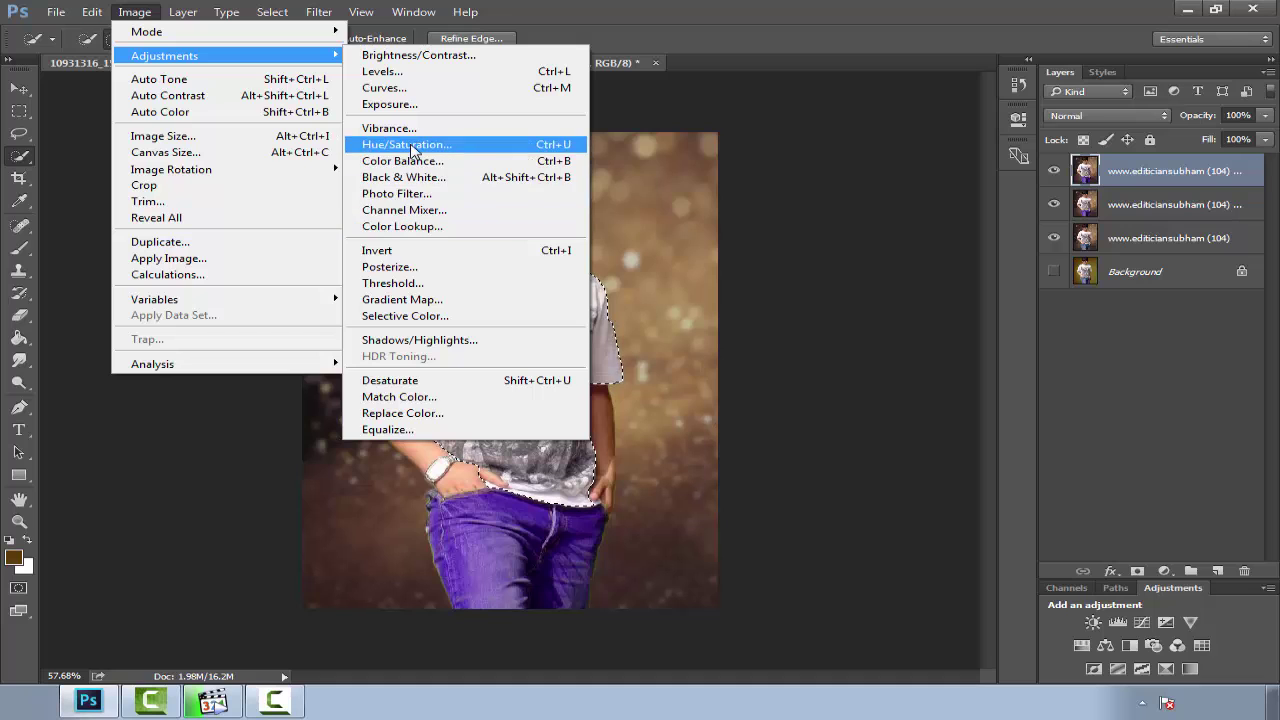
{"action": "left_click", "coordinate": [412, 148]}
{"action": "mouse_move", "coordinate": [970, 230]}
{"action": "left_mouse_down"}
{"action": "mouse_move", "coordinate": [1043, 229]}
{"action": "mouse_move", "coordinate": [934, 232]}
{"action": "left_mouse_up"}
{"action": "type", "text": "0"}
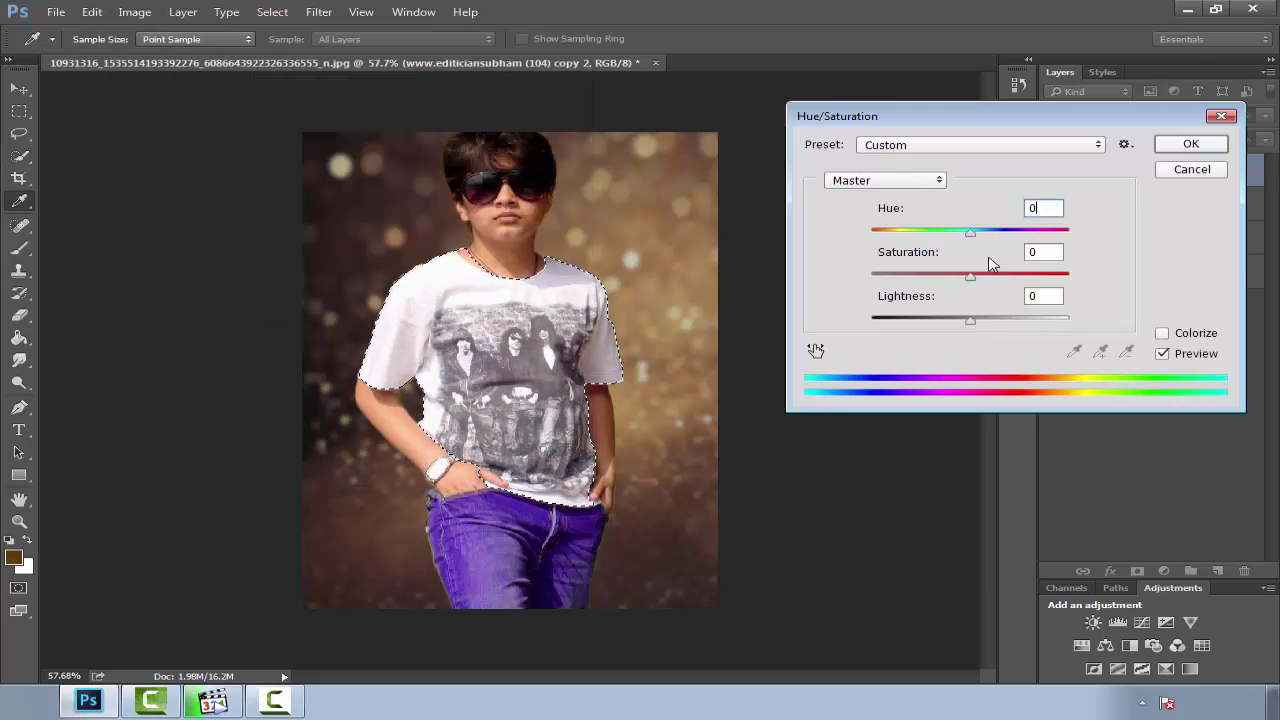
{"action": "left_click_drag", "start_coordinate": [970, 275], "coordinate": [1046, 274]}
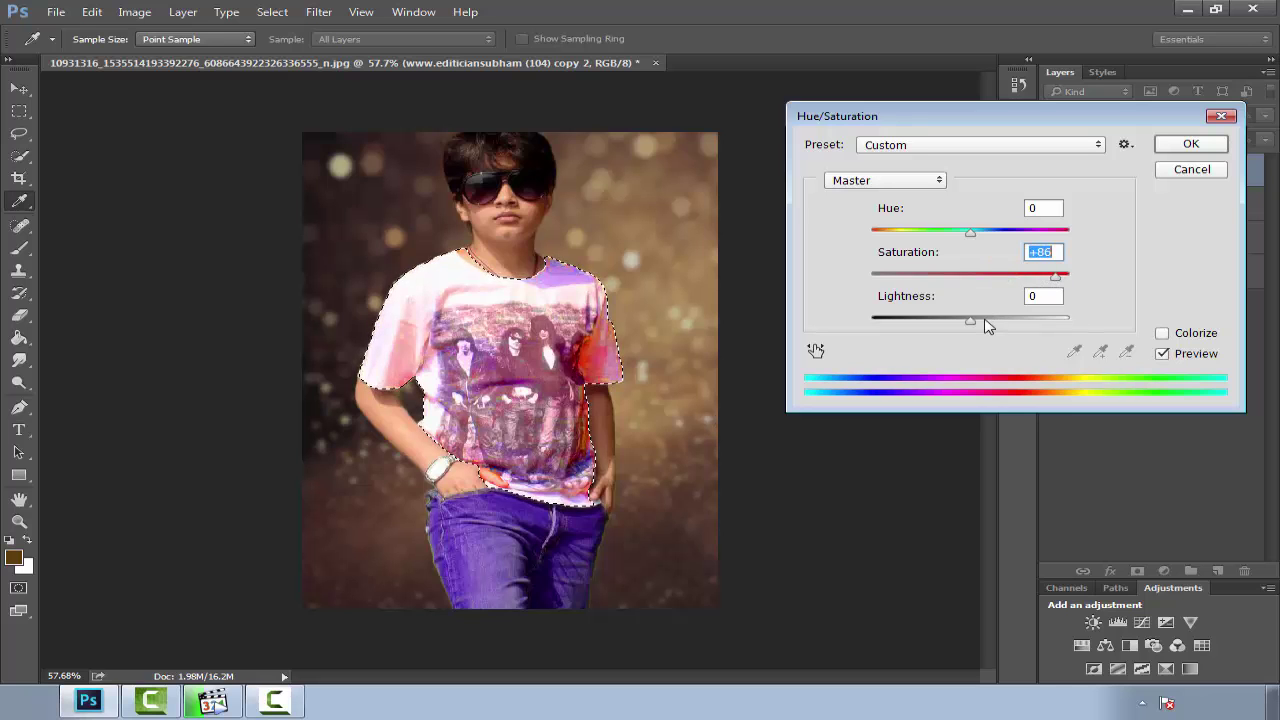
{"action": "mouse_move", "coordinate": [970, 320]}
{"action": "left_mouse_down"}
{"action": "mouse_move", "coordinate": [1023, 322]}
{"action": "mouse_move", "coordinate": [966, 322]}
{"action": "left_mouse_up"}
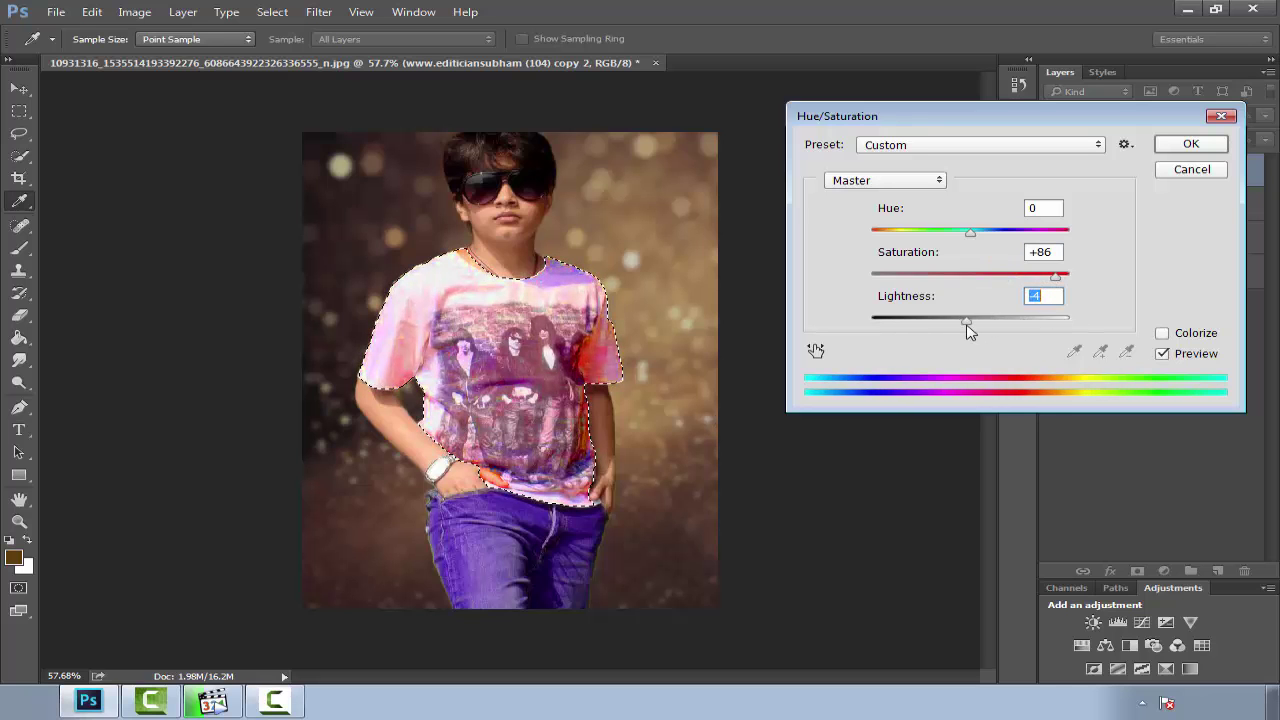
{"action": "left_click", "coordinate": [1188, 145]}
Step: Deselect, delete the colour-shifted shirt layer, and minimize Photoshop
{"action": "scroll", "coordinate": [410, 250], "scroll_direction": "up", "scroll_amount": 3}
{"action": "key", "text": "ctrl+d"}
{"action": "scroll", "coordinate": [114, 183], "scroll_direction": "down", "scroll_amount": 3}
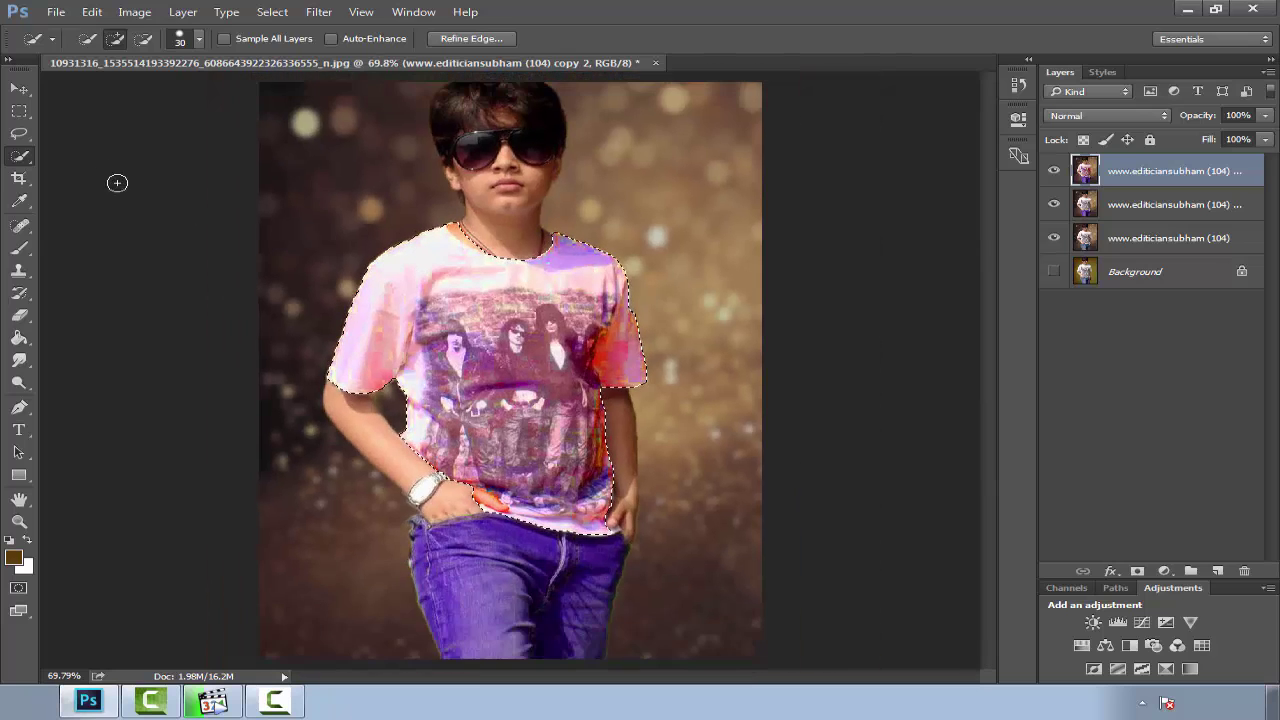
{"action": "key", "text": "l"}
{"action": "scroll", "coordinate": [535, 369], "scroll_direction": "up", "scroll_amount": 3}
{"action": "scroll", "coordinate": [535, 369], "scroll_direction": "down", "scroll_amount": 1}
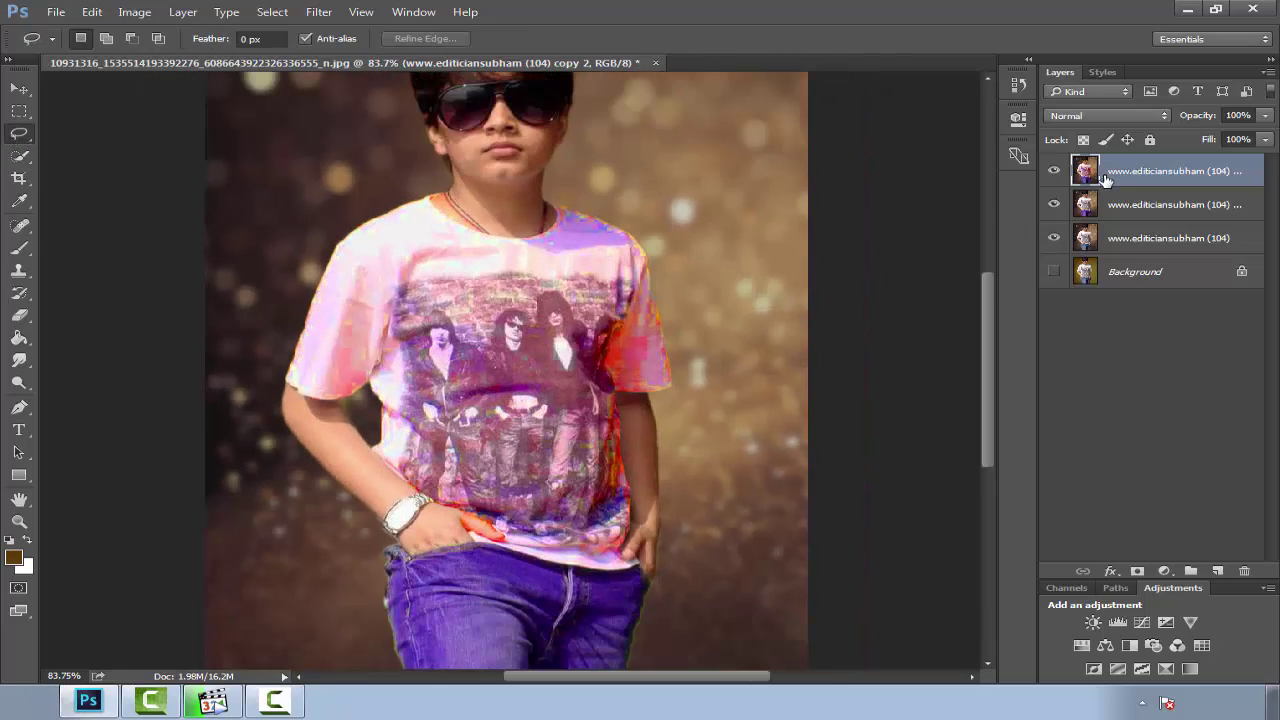
{"action": "key", "text": "Delete"}
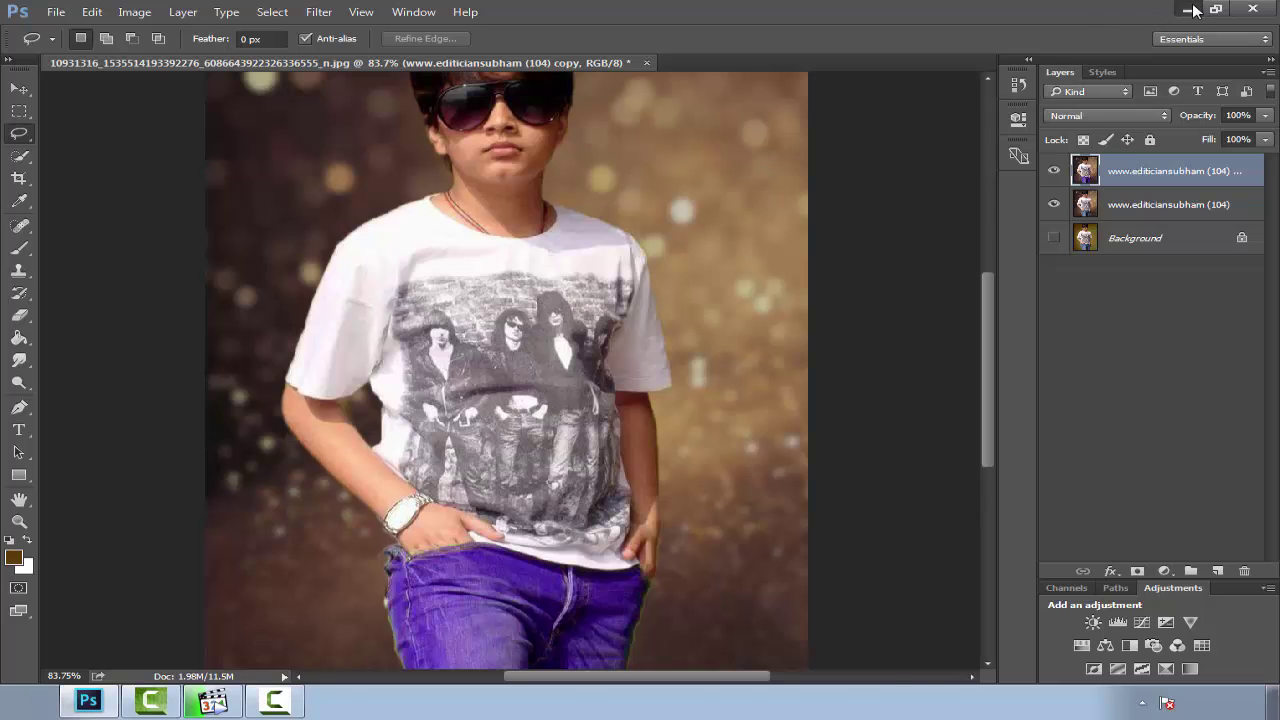
{"action": "left_click", "coordinate": [1188, 10]}
Step: Browse Windows Explorer to I:\My Deta\Adobe\PiC ToolX
{"action": "double_click", "coordinate": [34, 115]}
{"action": "double_click", "coordinate": [66, 285]}
{"action": "key", "text": "BackSpace"}
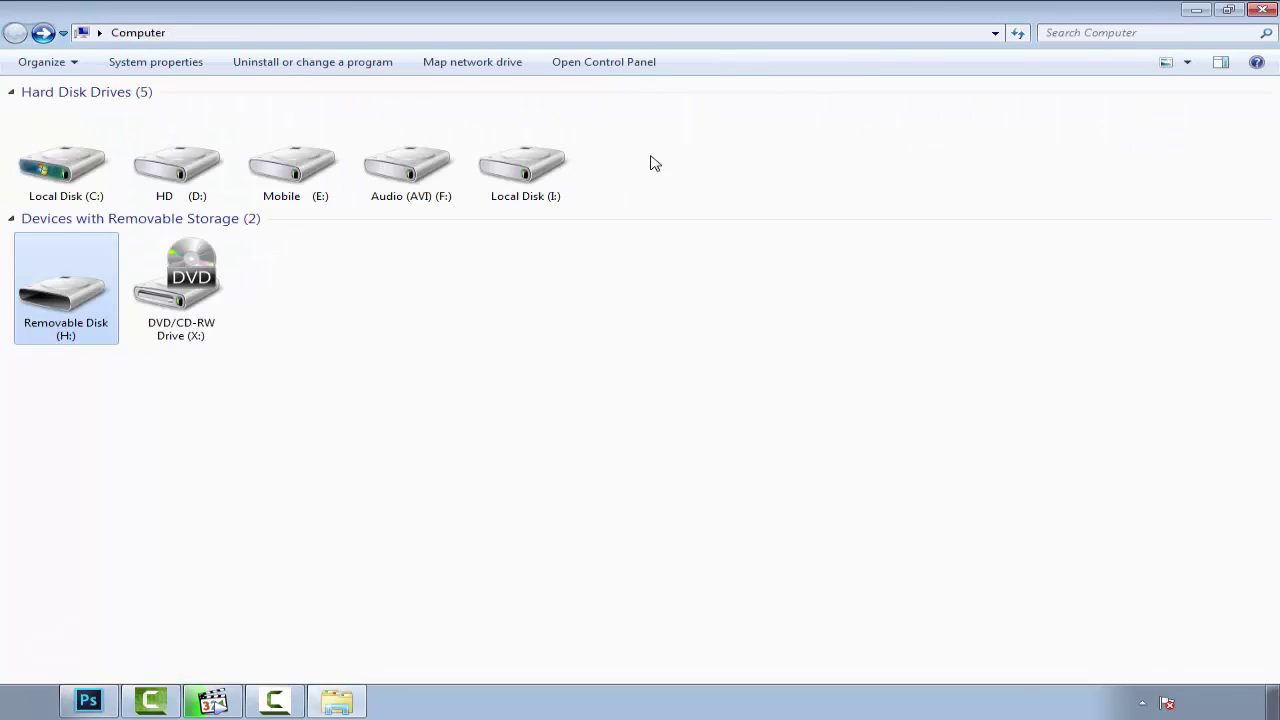
{"action": "double_click", "coordinate": [521, 163]}
{"action": "double_click", "coordinate": [684, 116]}
{"action": "double_click", "coordinate": [208, 115]}
{"action": "double_click", "coordinate": [58, 124]}
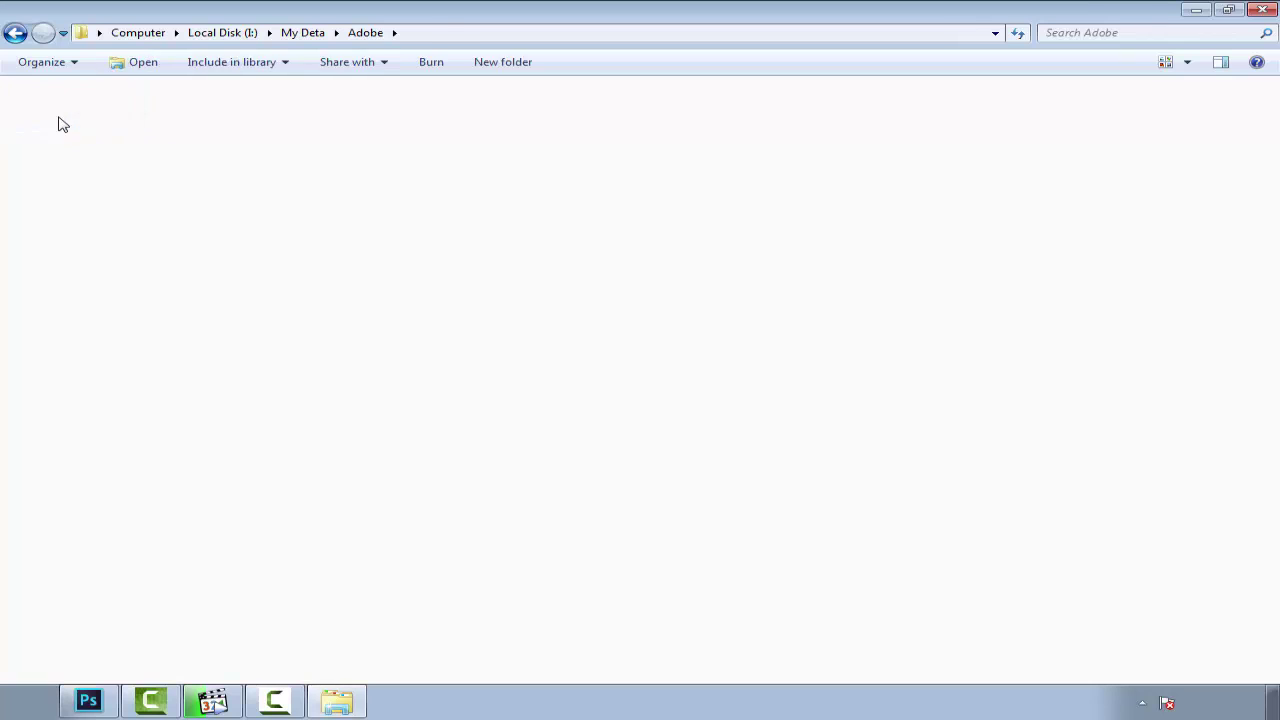
Step: Search the folder for 'car' and drag Car 76575 into the Photoshop document
{"action": "left_click", "coordinate": [1106, 34]}
{"action": "type", "text": "car"}
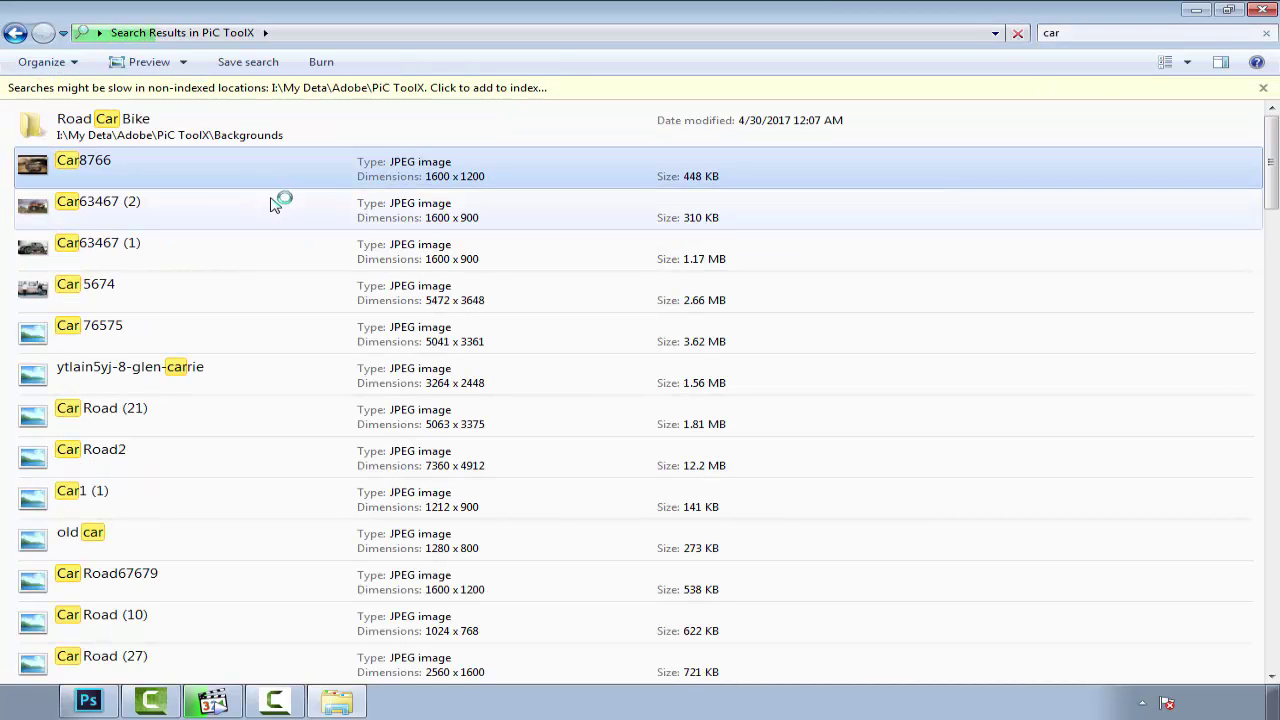
{"action": "left_click", "coordinate": [106, 288]}
{"action": "left_click_drag", "start_coordinate": [110, 333], "coordinate": [90, 710]}
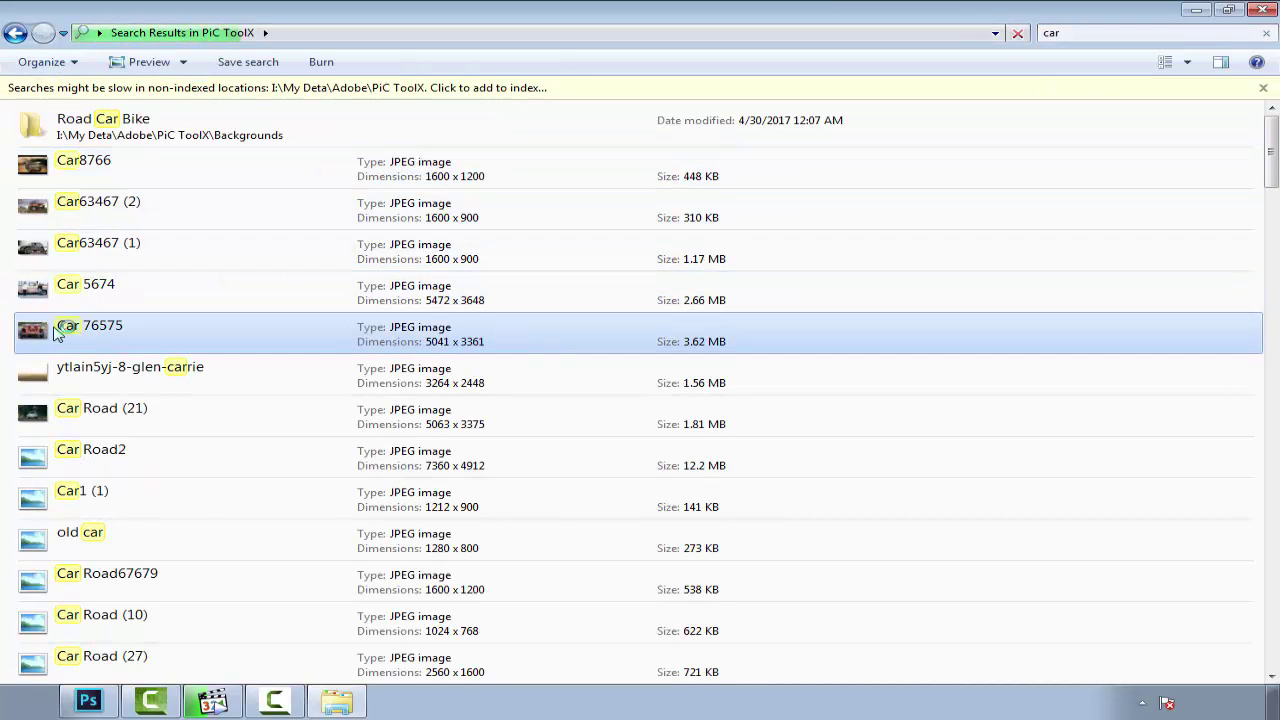
{"action": "key", "text": "ctrl+d"}
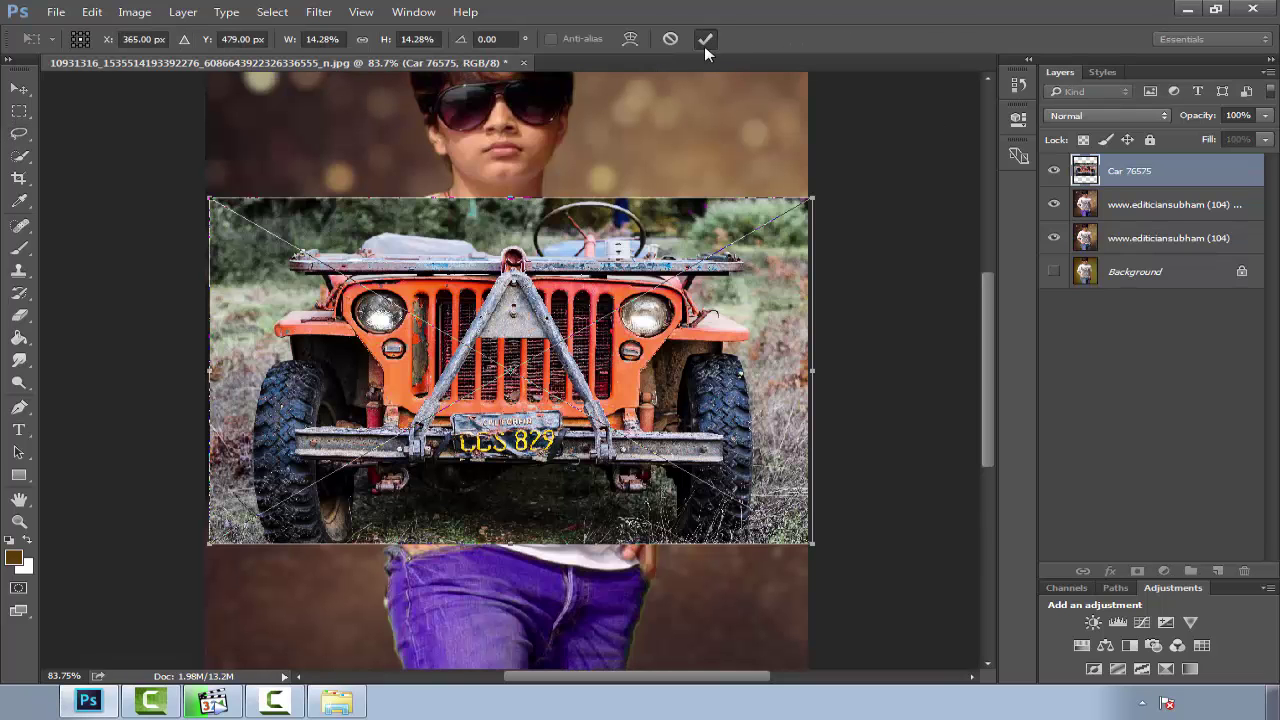
Step: Commit and rasterize the car layer, then scale it down onto the shirt chest
{"action": "key", "text": "Return"}
{"action": "left_click", "coordinate": [18, 90]}
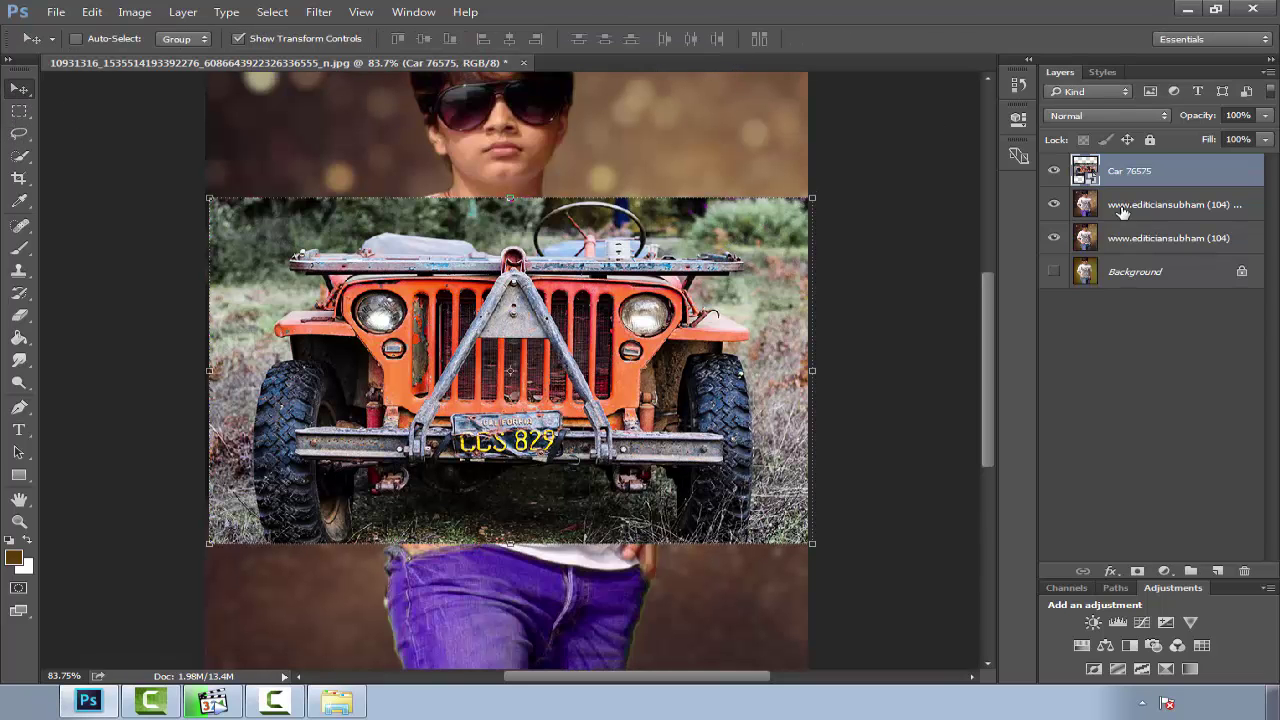
{"action": "left_click", "coordinate": [18, 318]}
{"action": "left_click", "coordinate": [236, 338]}
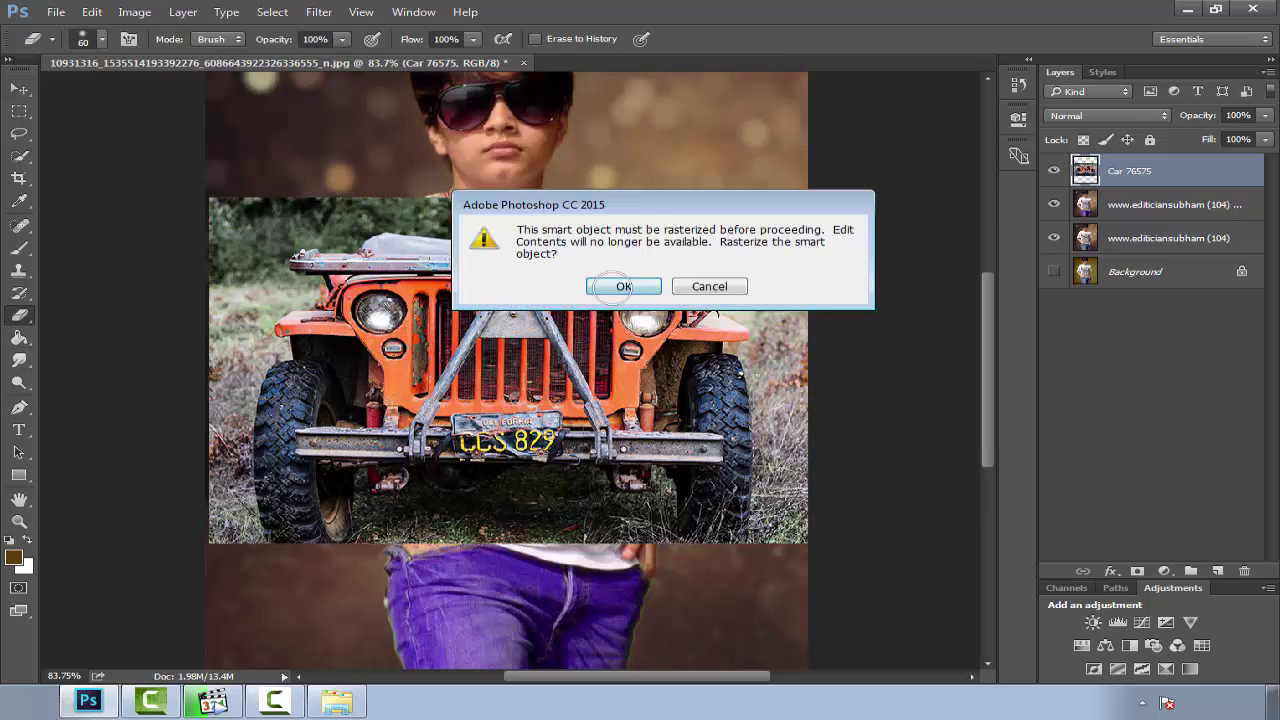
{"action": "left_click", "coordinate": [623, 286]}
{"action": "left_click", "coordinate": [18, 90]}
{"action": "mouse_move", "coordinate": [209, 197]}
{"action": "left_mouse_down"}
{"action": "mouse_move", "coordinate": [465, 308]}
{"action": "mouse_move", "coordinate": [362, 270]}
{"action": "left_mouse_up"}
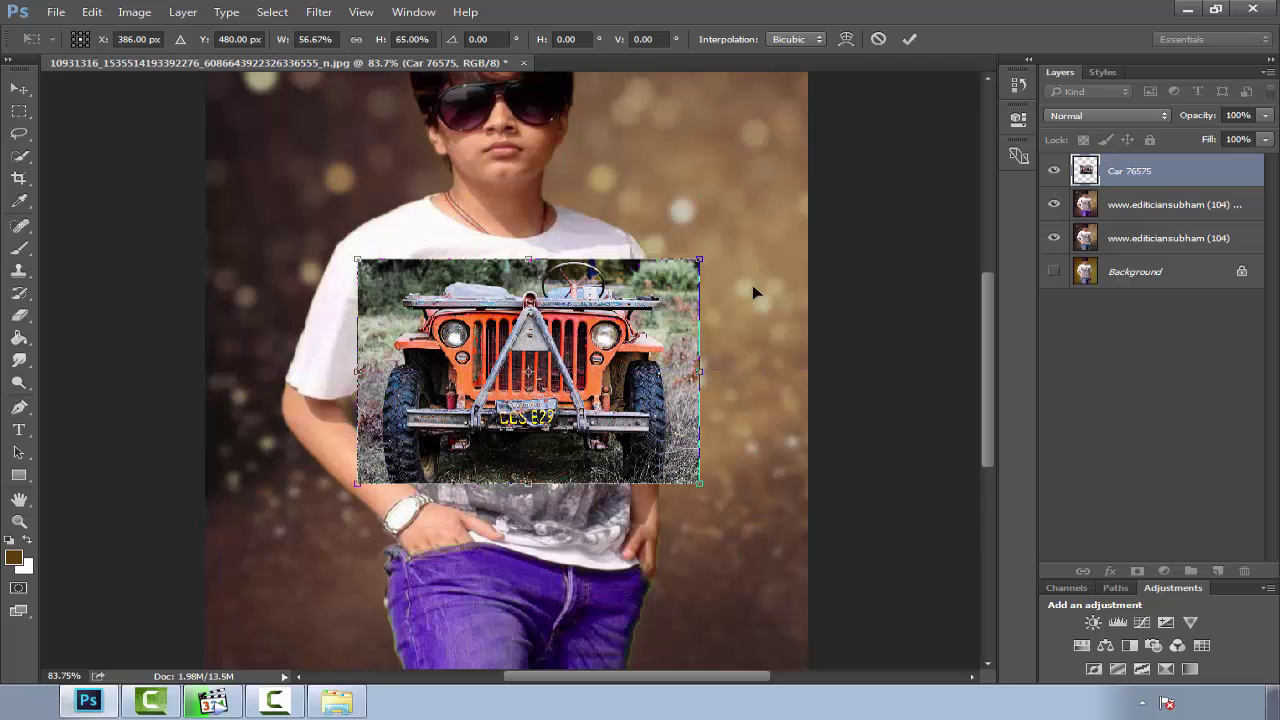
Step: Lower the car layer to 55% opacity and warp it to follow the shirt
{"action": "left_click", "coordinate": [1265, 115]}
{"action": "left_click_drag", "start_coordinate": [1265, 135], "coordinate": [1220, 135]}
{"action": "right_click", "coordinate": [621, 299]}
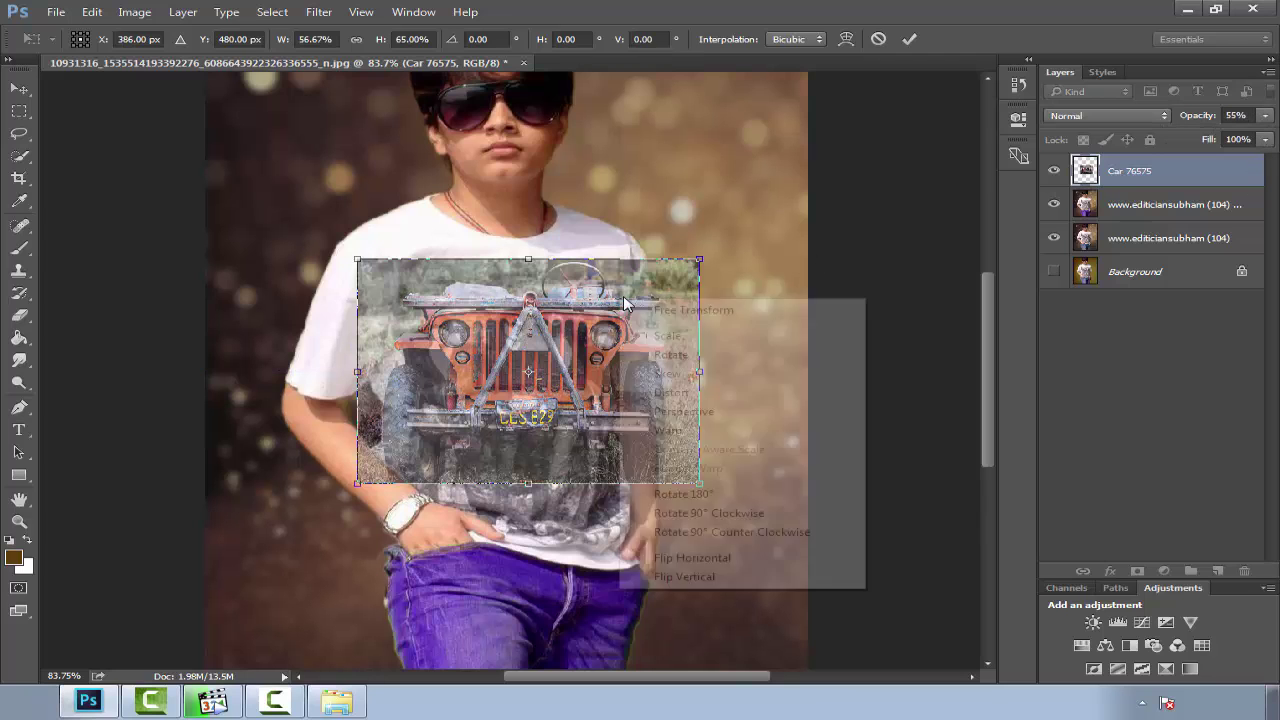
{"action": "left_click", "coordinate": [668, 430]}
{"action": "left_click_drag", "start_coordinate": [667, 313], "coordinate": [637, 288]}
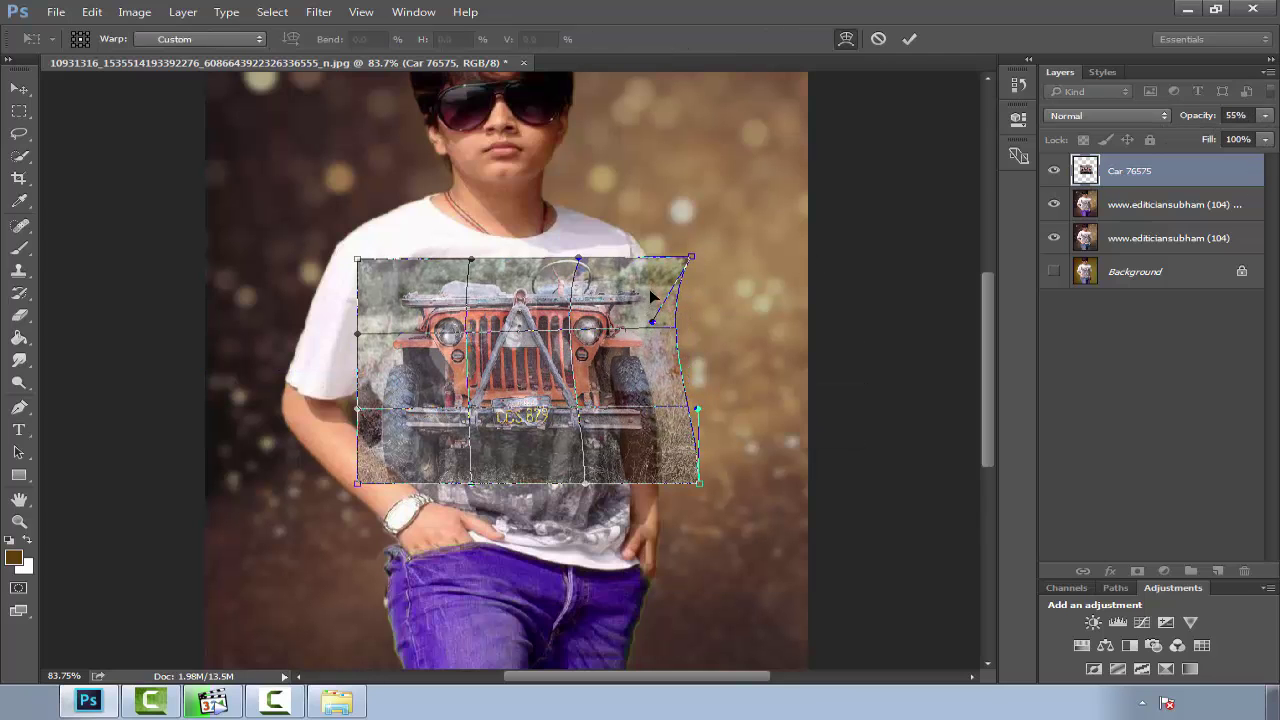
{"action": "left_click_drag", "start_coordinate": [658, 384], "coordinate": [630, 398]}
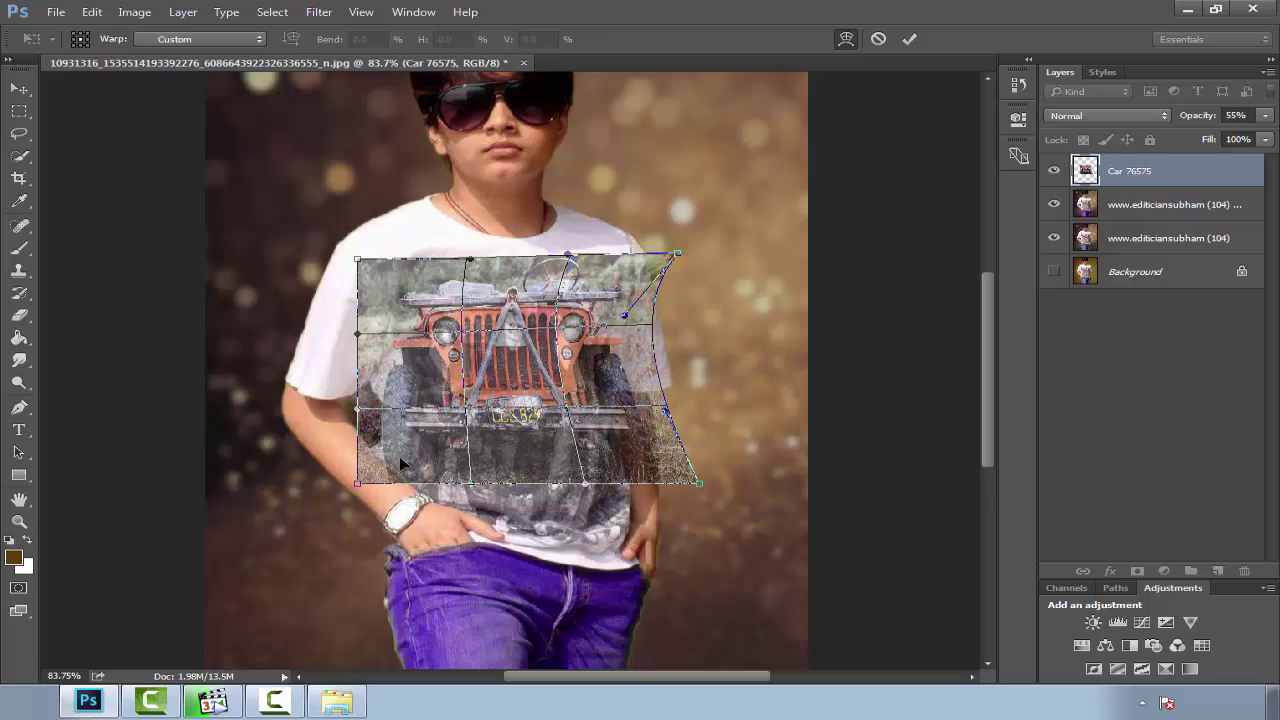
{"action": "left_click_drag", "start_coordinate": [399, 458], "coordinate": [397, 348]}
{"action": "key", "text": "Return"}
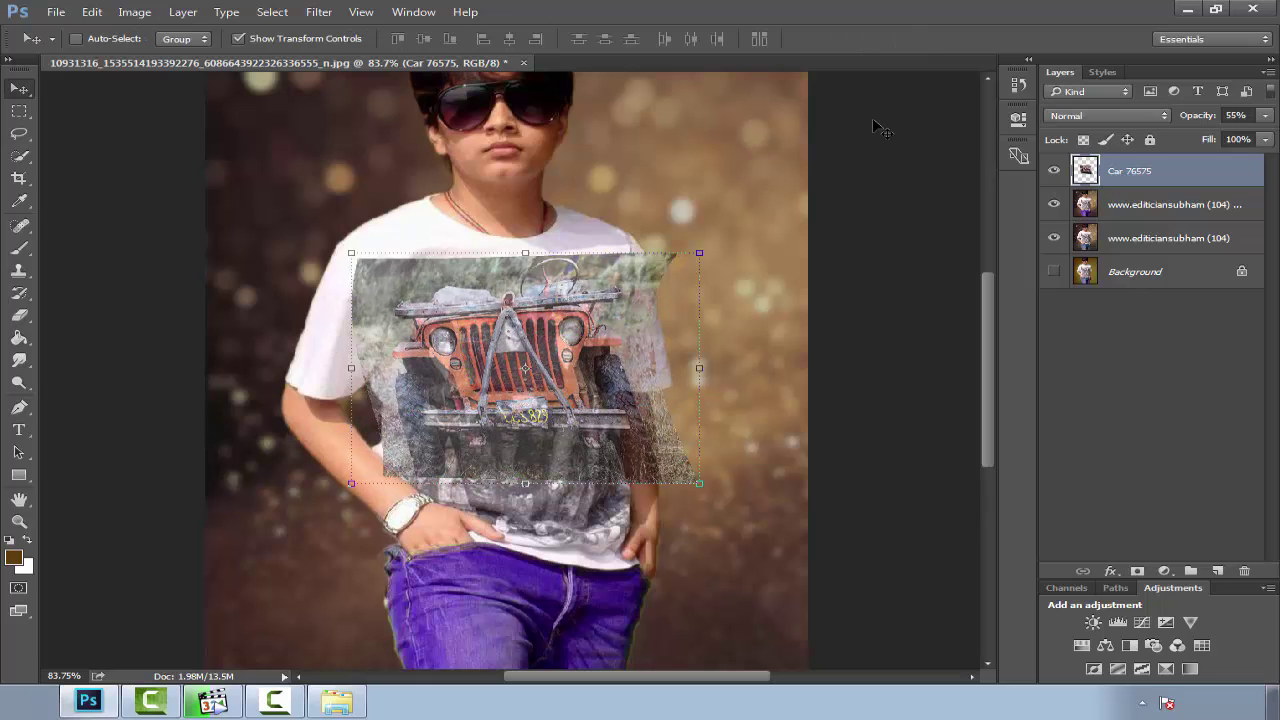
Step: Restore the car layer to 100% opacity and set its blend mode to Darker Color
{"action": "left_click_drag", "start_coordinate": [1265, 115], "coordinate": [1270, 140]}
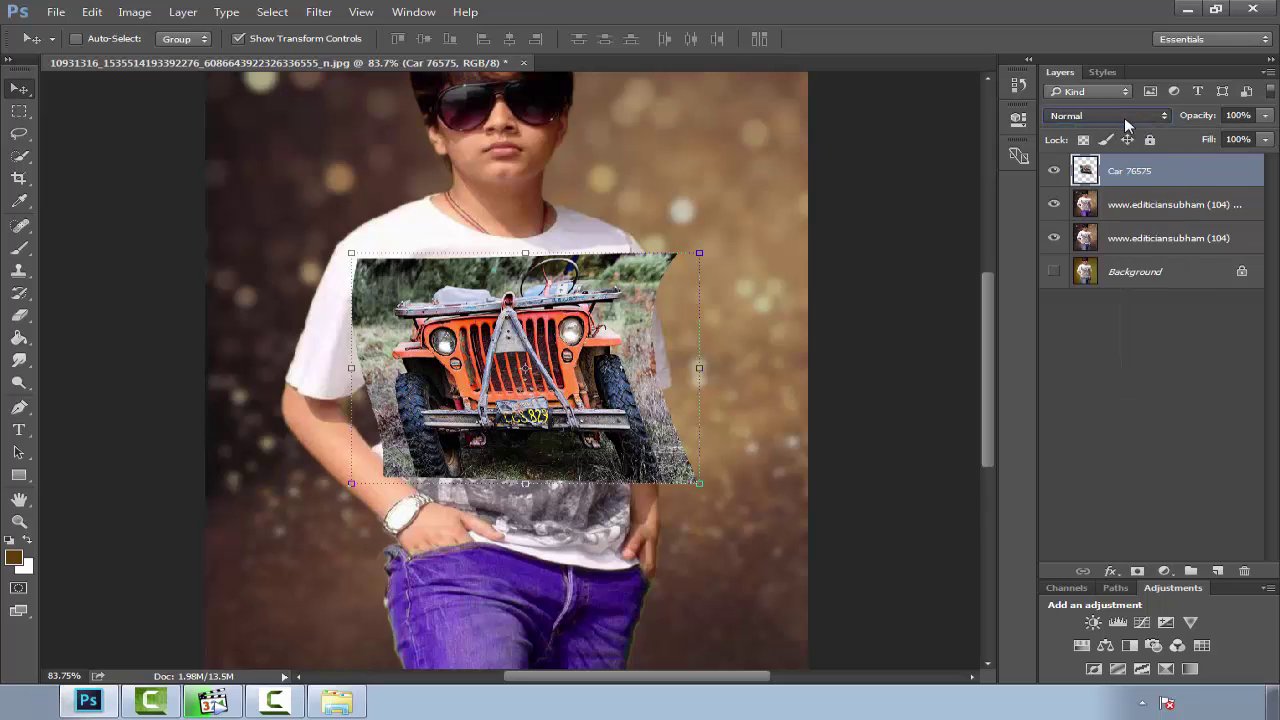
{"action": "scroll", "coordinate": [1124, 117], "scroll_direction": "down", "scroll_amount": 1}
{"action": "key", "text": "Down"}
{"action": "key", "text": "Down"}
{"action": "key", "text": "Down"}
{"action": "key", "text": "Down"}
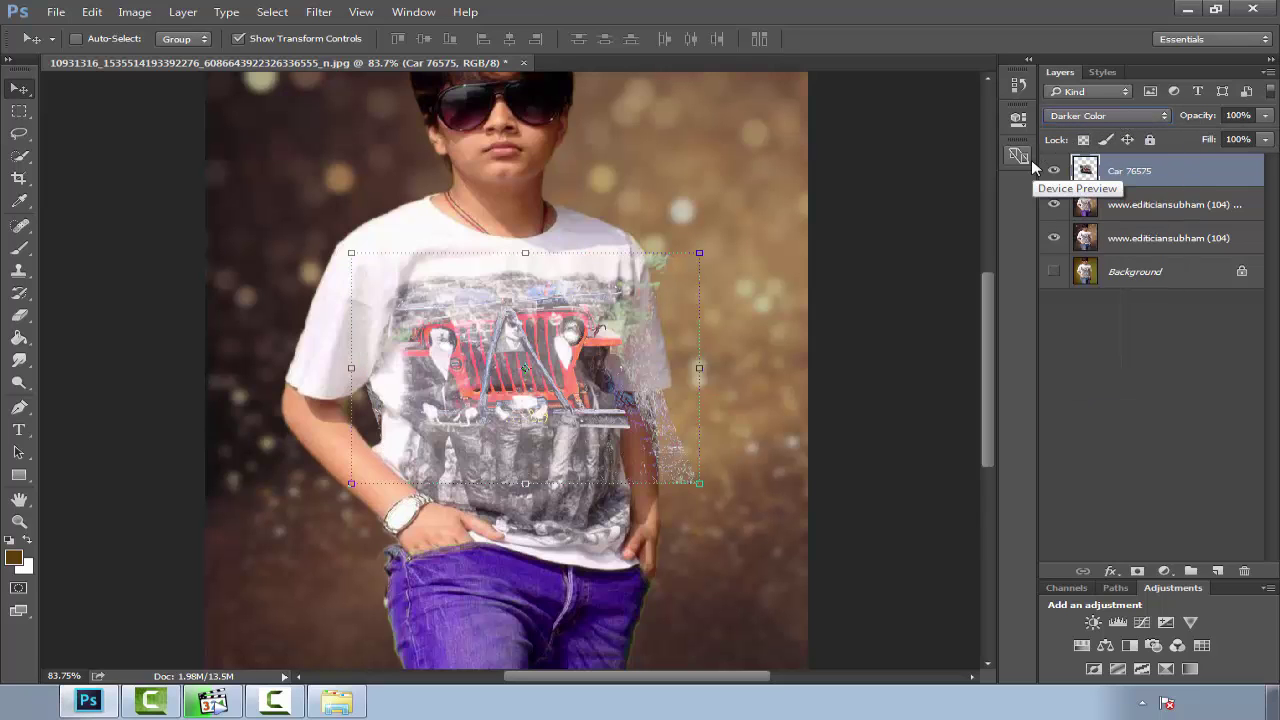
{"action": "key", "text": "Down"}
{"action": "key", "text": "Down"}
{"action": "key", "text": "Down"}
{"action": "key", "text": "Down"}
{"action": "key", "text": "Down"}
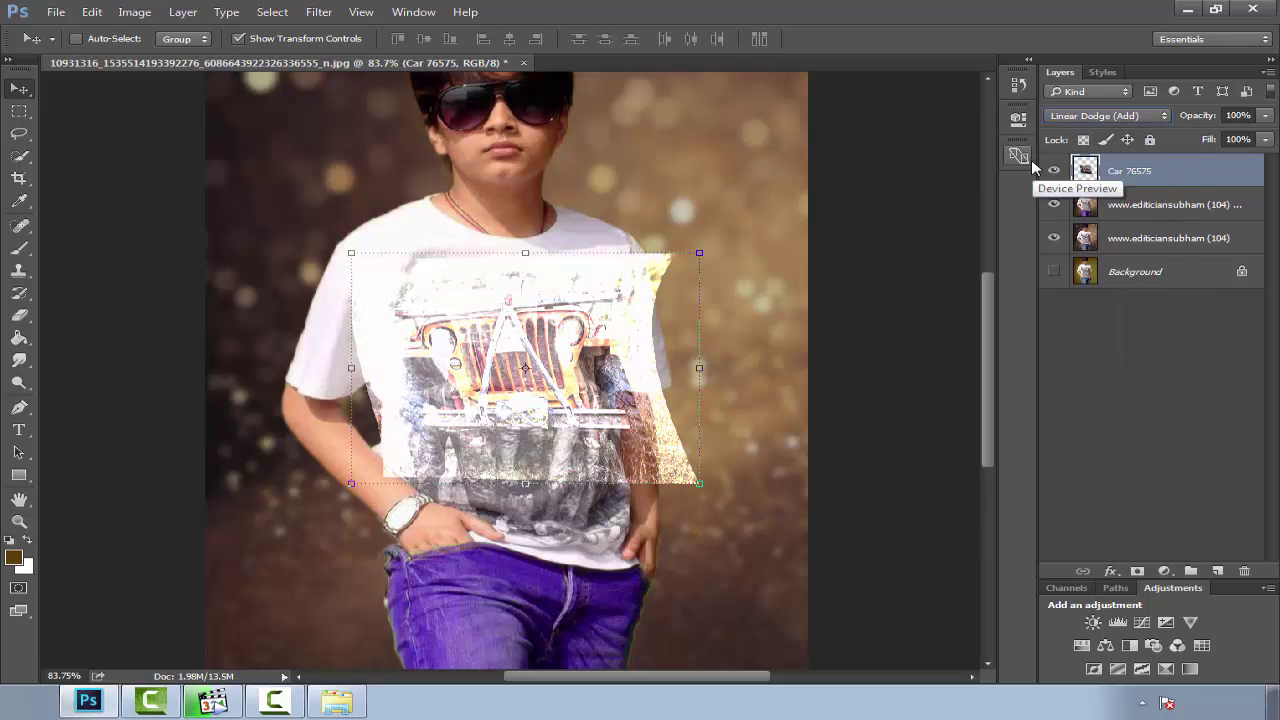
{"action": "key", "text": "Down"}
{"action": "key", "text": "Down"}
{"action": "key", "text": "Down"}
{"action": "key", "text": "Down"}
{"action": "key", "text": "Down"}
{"action": "key", "text": "Down"}
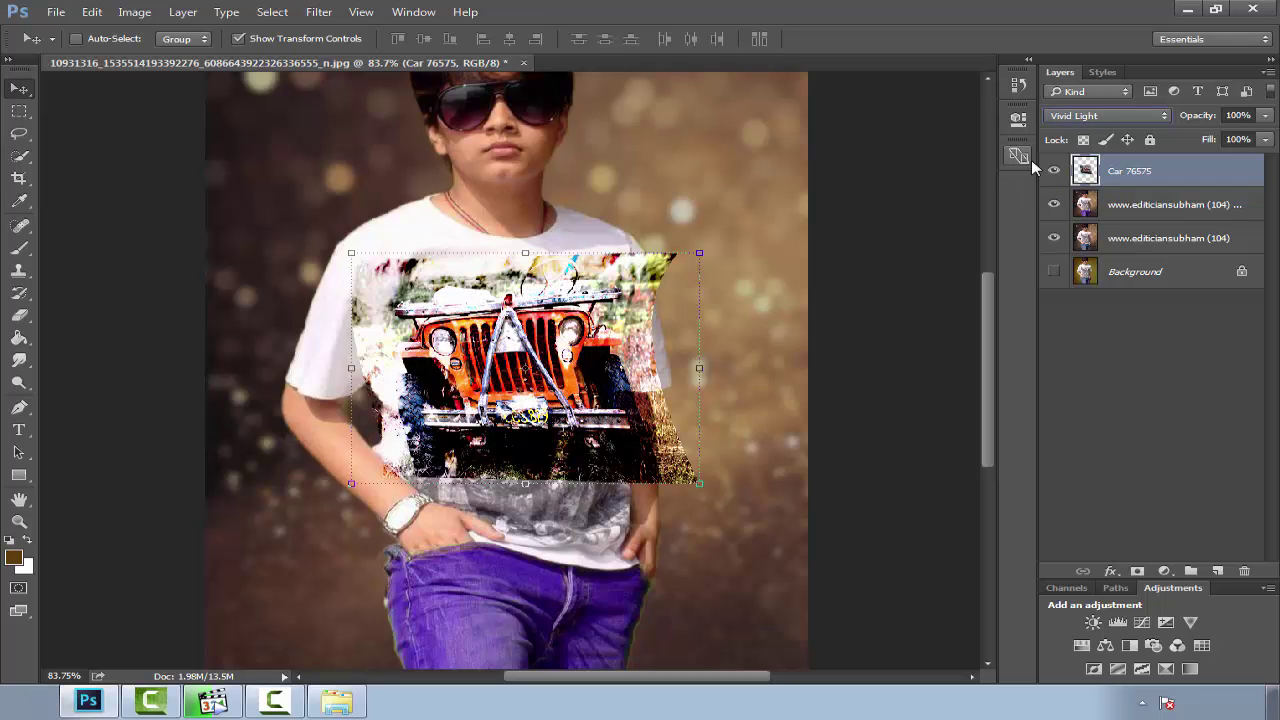
{"action": "key", "text": "Down"}
{"action": "key", "text": "Down"}
{"action": "key", "text": "Up"}
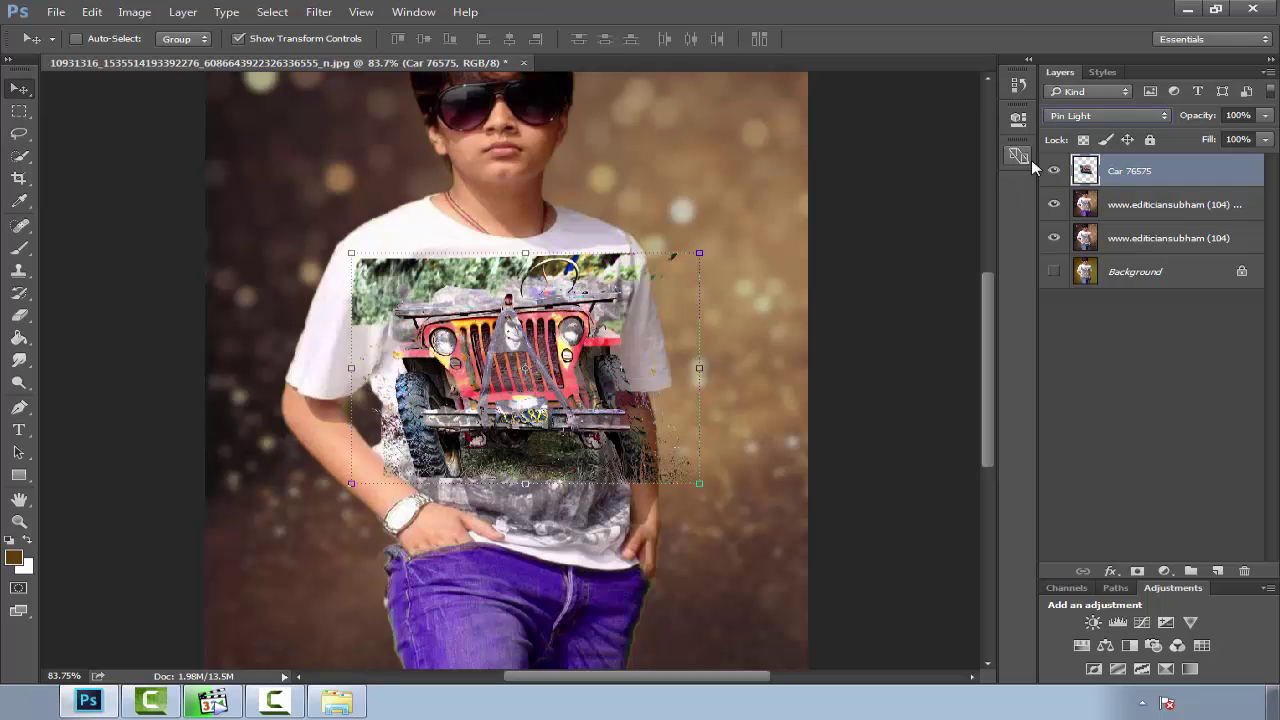
{"action": "key", "text": "Up"}
{"action": "key", "text": "Down"}
{"action": "key", "text": "Down"}
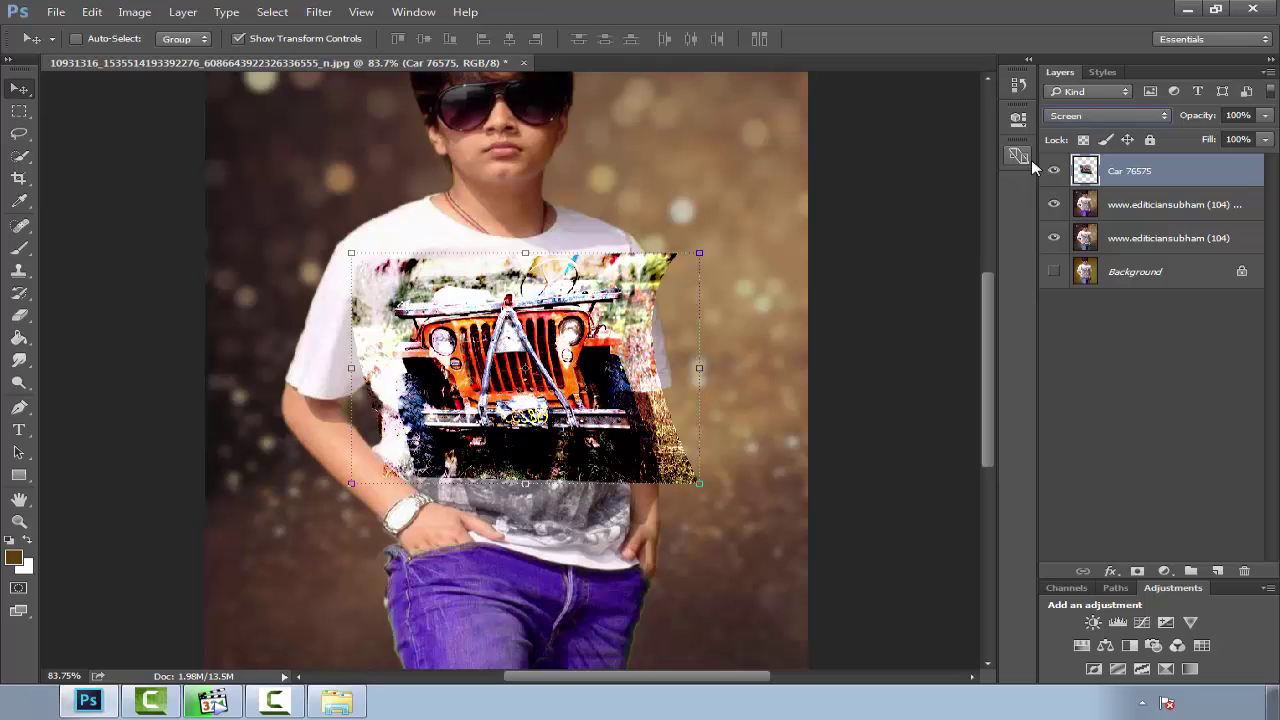
{"action": "key", "text": "Home"}
{"action": "key", "text": "Down"}
{"action": "key", "text": "Down"}
{"action": "key", "text": "Down"}
{"action": "key", "text": "Down"}
{"action": "key", "text": "Down"}
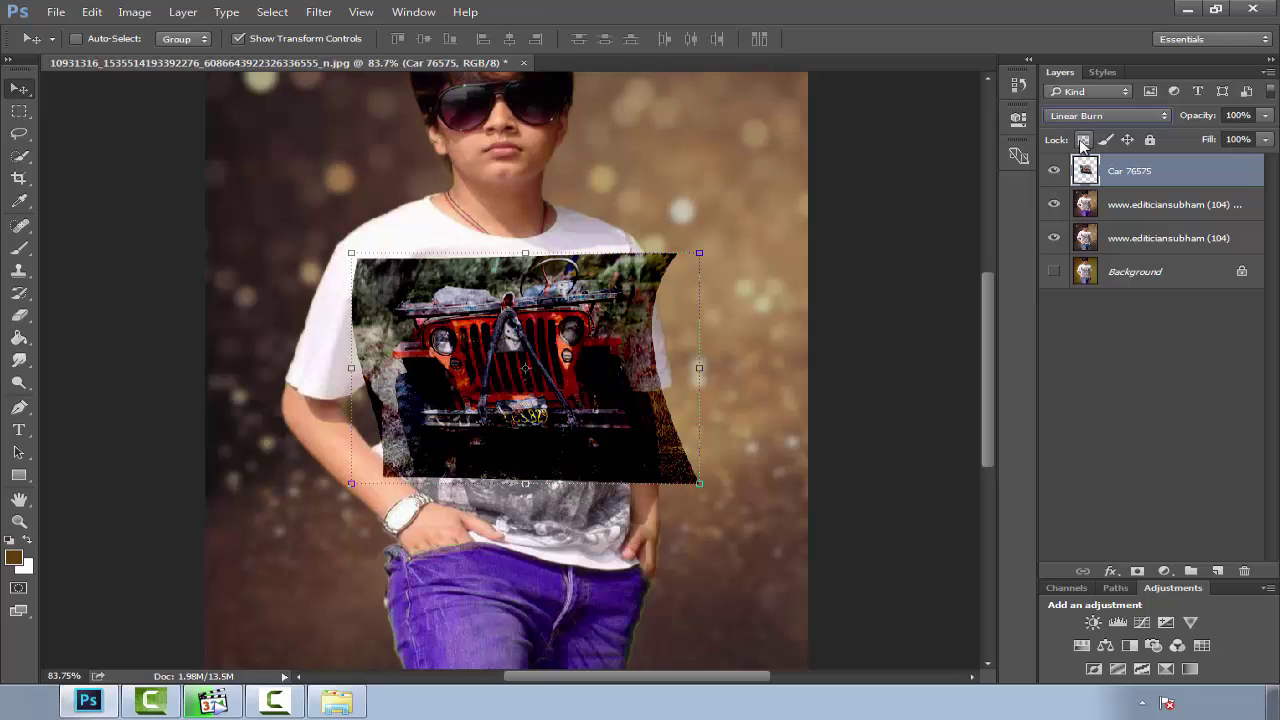
{"action": "key", "text": "Down"}
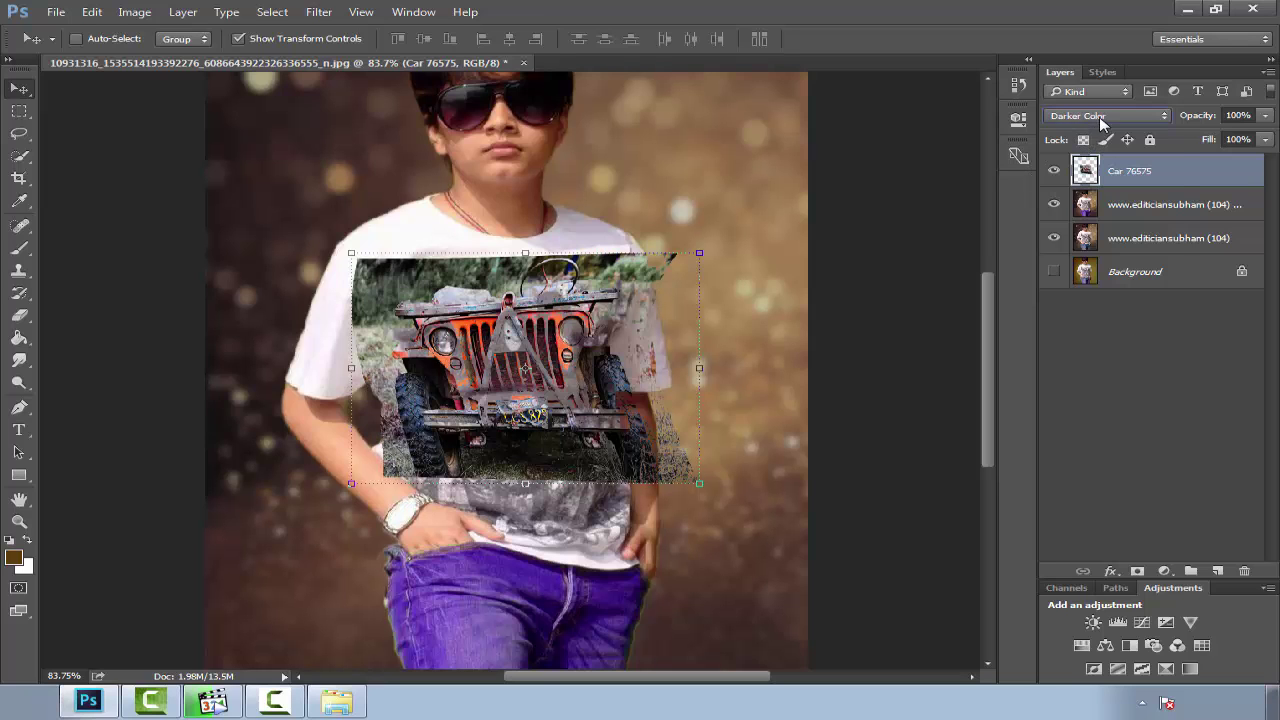
{"action": "left_click", "coordinate": [1101, 120]}
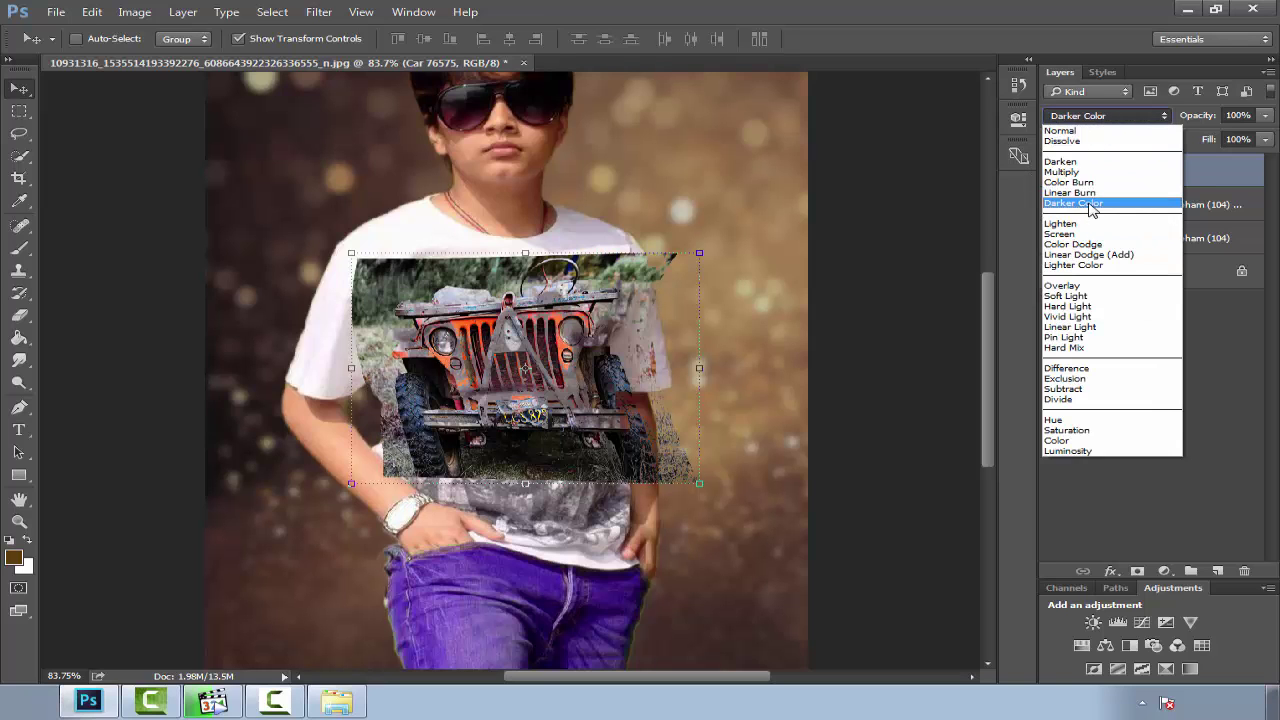
{"action": "left_click", "coordinate": [1080, 197]}
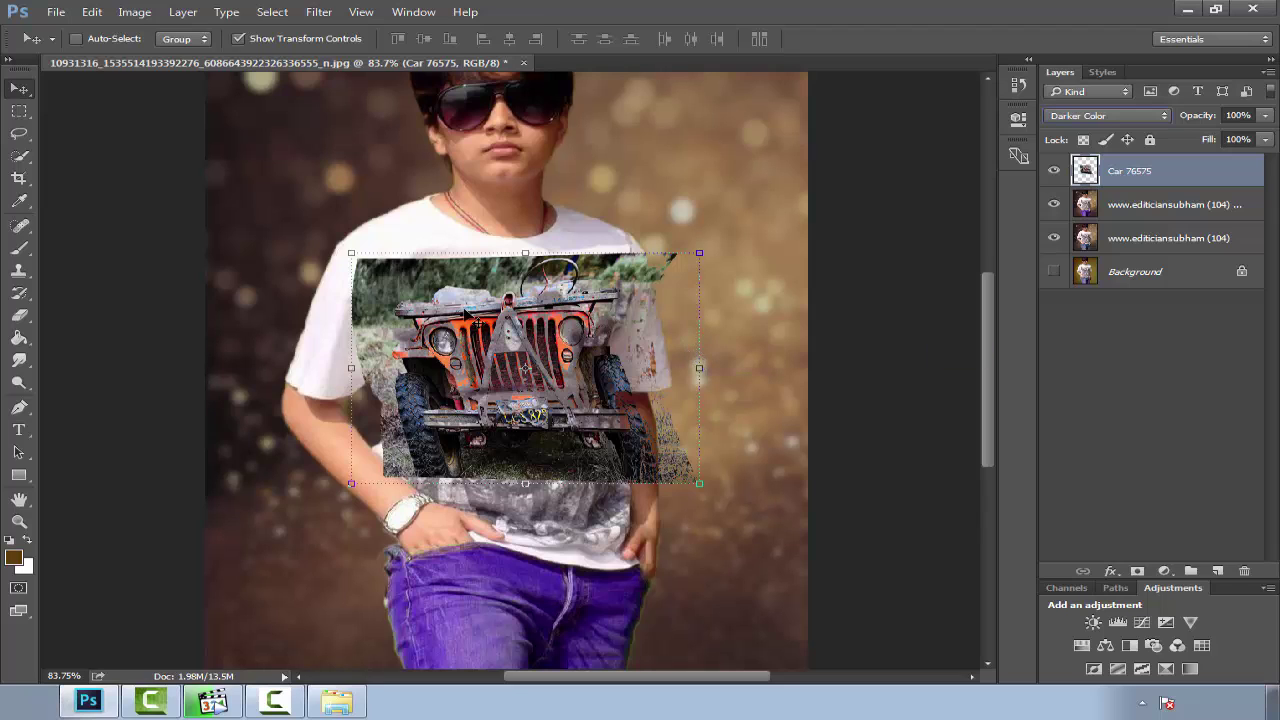
{"action": "left_click", "coordinate": [19, 316]}
Step: Erase the car picture's hard edges into the white shirt with a soft eraser
{"action": "right_click", "coordinate": [410, 175]}
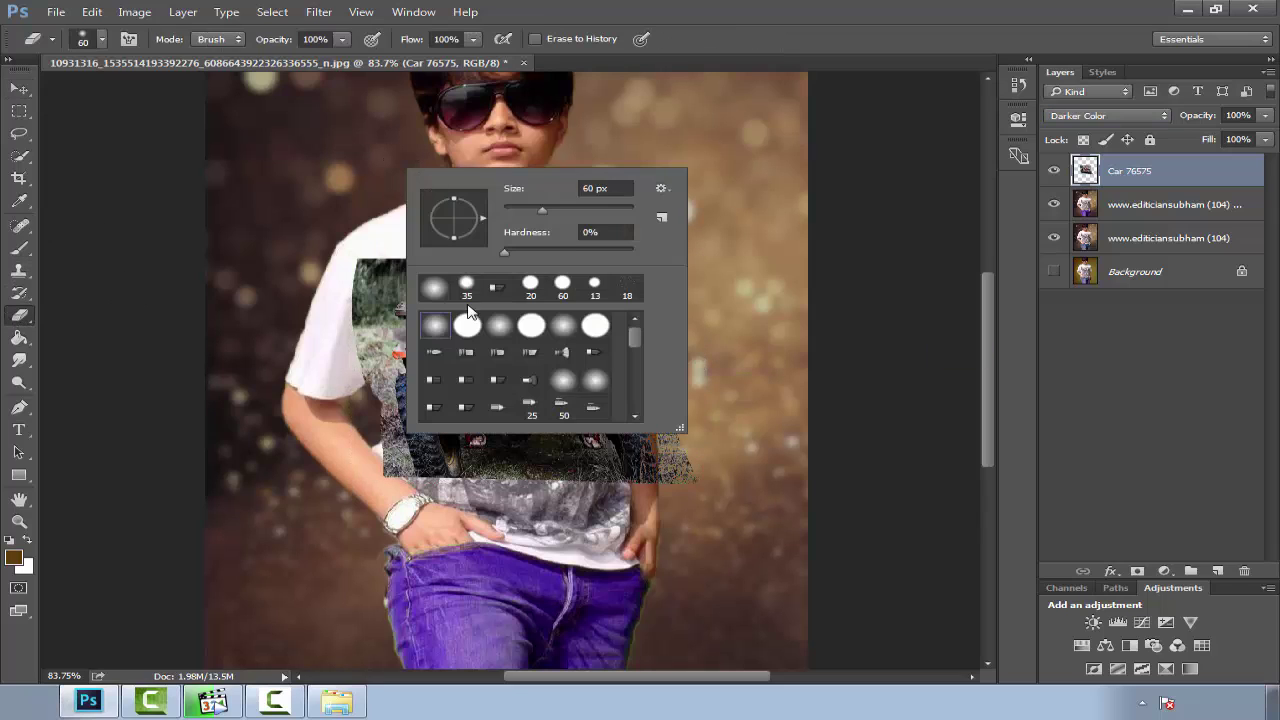
{"action": "key", "text": "Return"}
{"action": "left_click_drag", "start_coordinate": [296, 58], "coordinate": [296, 58]}
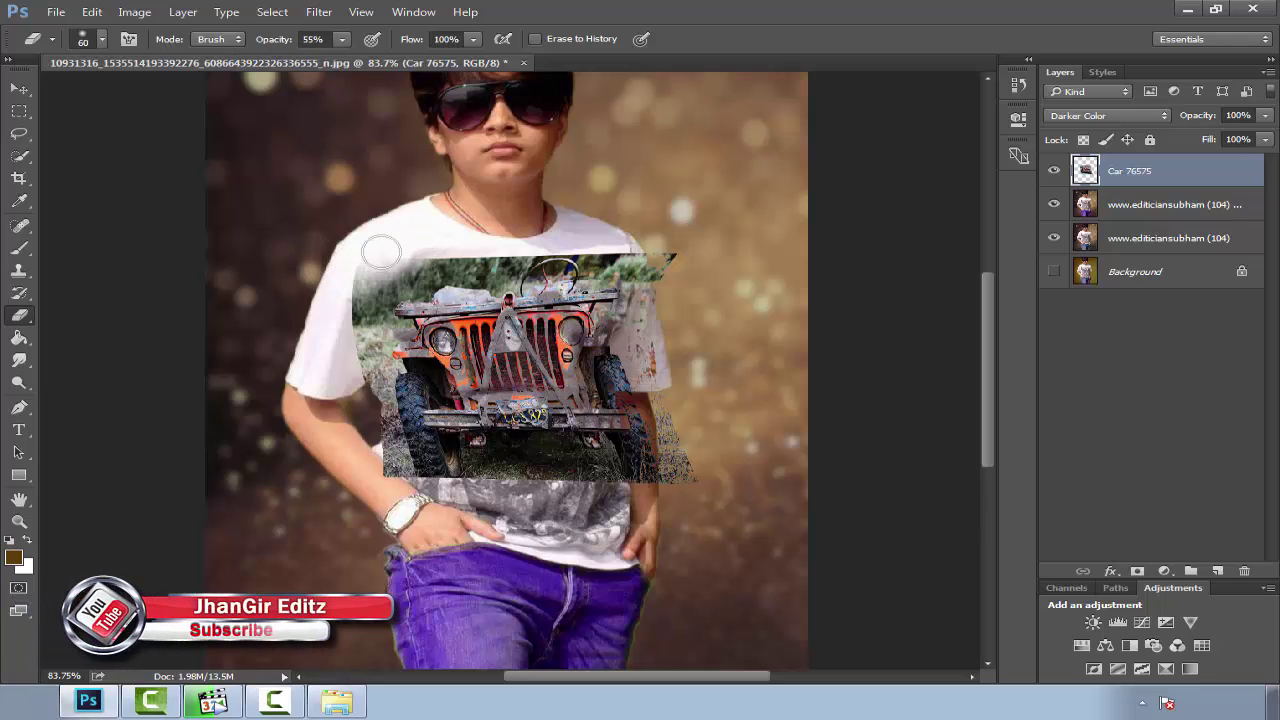
{"action": "mouse_move", "coordinate": [377, 251]}
{"action": "left_mouse_down"}
{"action": "mouse_move", "coordinate": [334, 306]}
{"action": "mouse_move", "coordinate": [365, 375]}
{"action": "mouse_move", "coordinate": [360, 450]}
{"action": "mouse_move", "coordinate": [392, 425]}
{"action": "mouse_move", "coordinate": [395, 475]}
{"action": "mouse_move", "coordinate": [420, 490]}
{"action": "mouse_move", "coordinate": [480, 478]}
{"action": "mouse_move", "coordinate": [672, 490]}
{"action": "mouse_move", "coordinate": [653, 430]}
{"action": "mouse_move", "coordinate": [635, 465]}
{"action": "mouse_move", "coordinate": [620, 385]}
{"action": "mouse_move", "coordinate": [680, 417]}
{"action": "mouse_move", "coordinate": [651, 251]}
{"action": "mouse_move", "coordinate": [691, 260]}
{"action": "mouse_move", "coordinate": [523, 257]}
{"action": "mouse_move", "coordinate": [653, 243]}
{"action": "mouse_move", "coordinate": [383, 253]}
{"action": "left_mouse_up"}
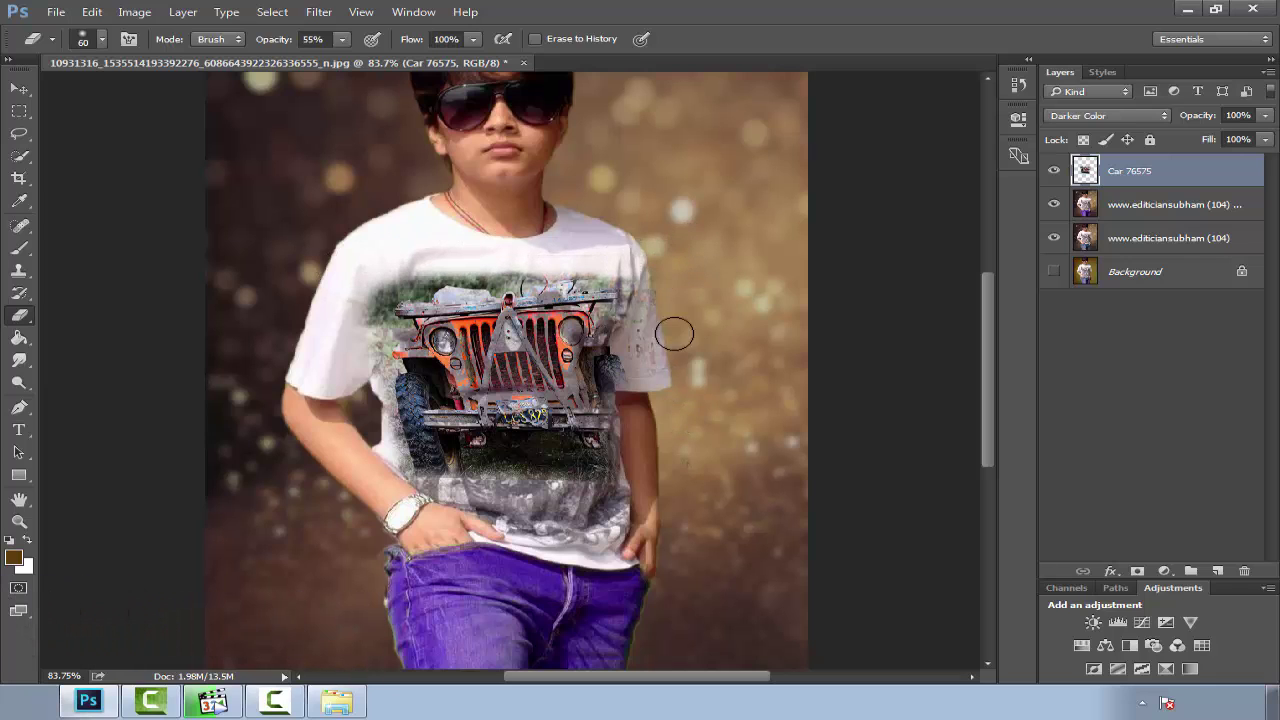
Step: Set the car layer to 72% opacity and 81% fill
{"action": "key", "text": "Down"}
{"action": "key", "text": "Down"}
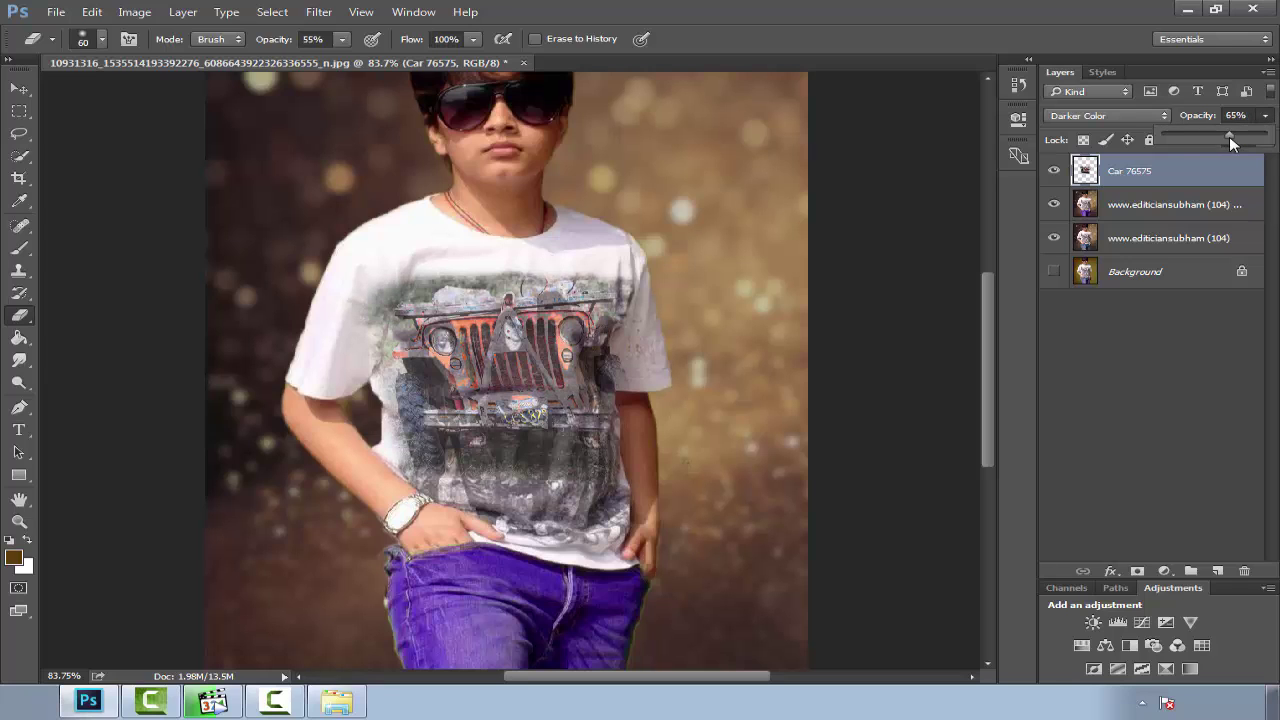
{"action": "key", "text": "Down"}
{"action": "left_click", "coordinate": [1222, 295]}
{"action": "left_click", "coordinate": [1240, 172]}
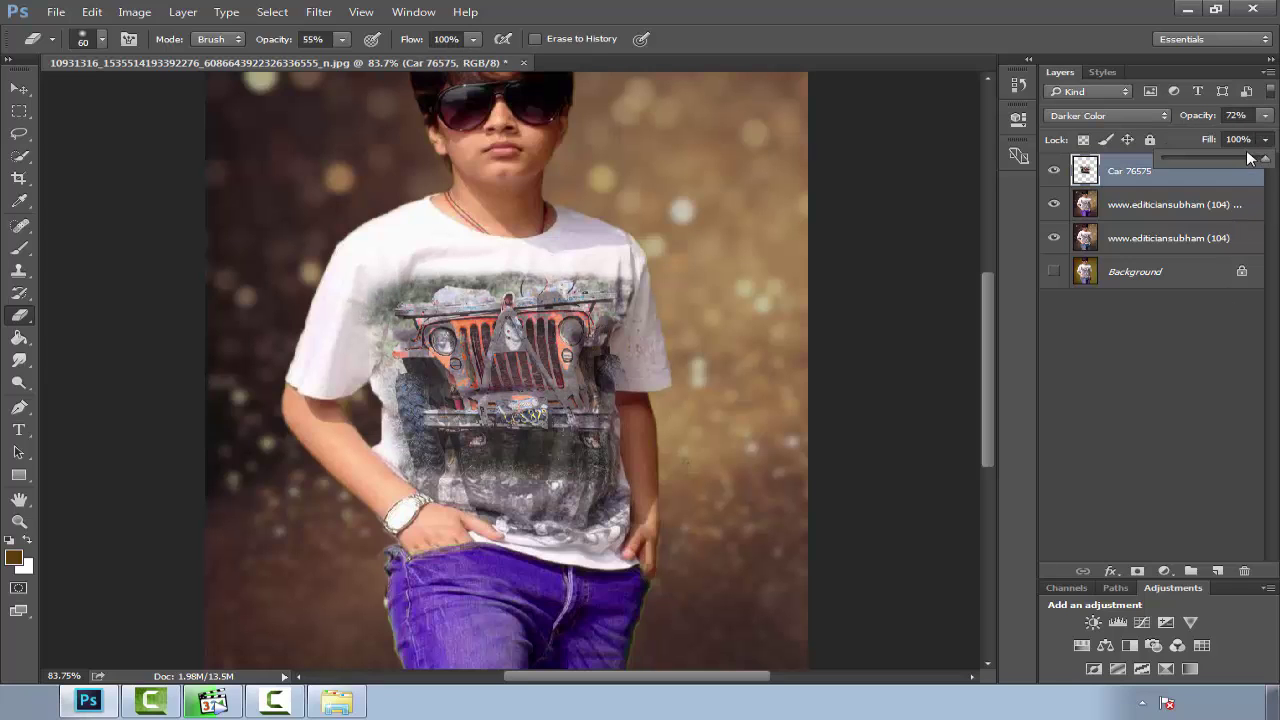
{"action": "scroll", "coordinate": [707, 296], "scroll_direction": "down", "scroll_amount": 2}
{"action": "scroll", "coordinate": [707, 296], "scroll_direction": "down", "scroll_amount": 1}
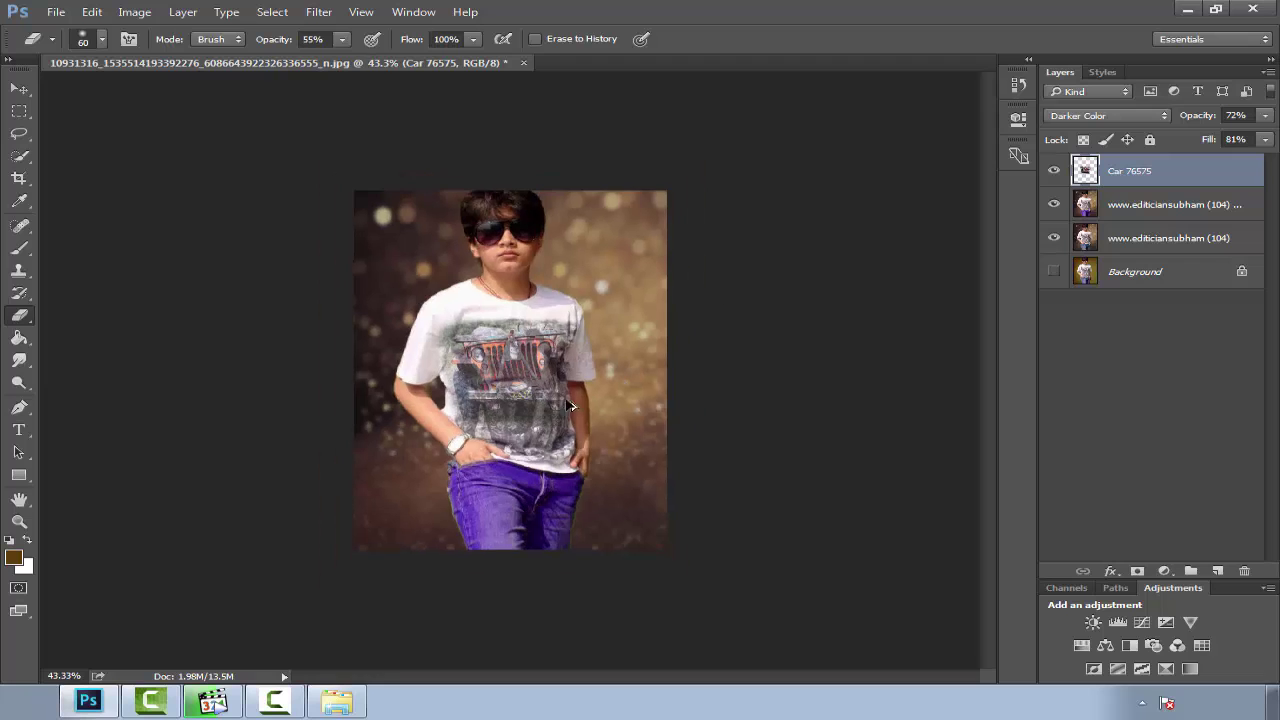
{"action": "scroll", "coordinate": [800, 292], "scroll_direction": "up", "scroll_amount": 2}
Step: Shift the car print's hue to +180 with Hue/Saturation
{"action": "left_click", "coordinate": [134, 12]}
{"action": "mouse_move", "coordinate": [164, 56]}
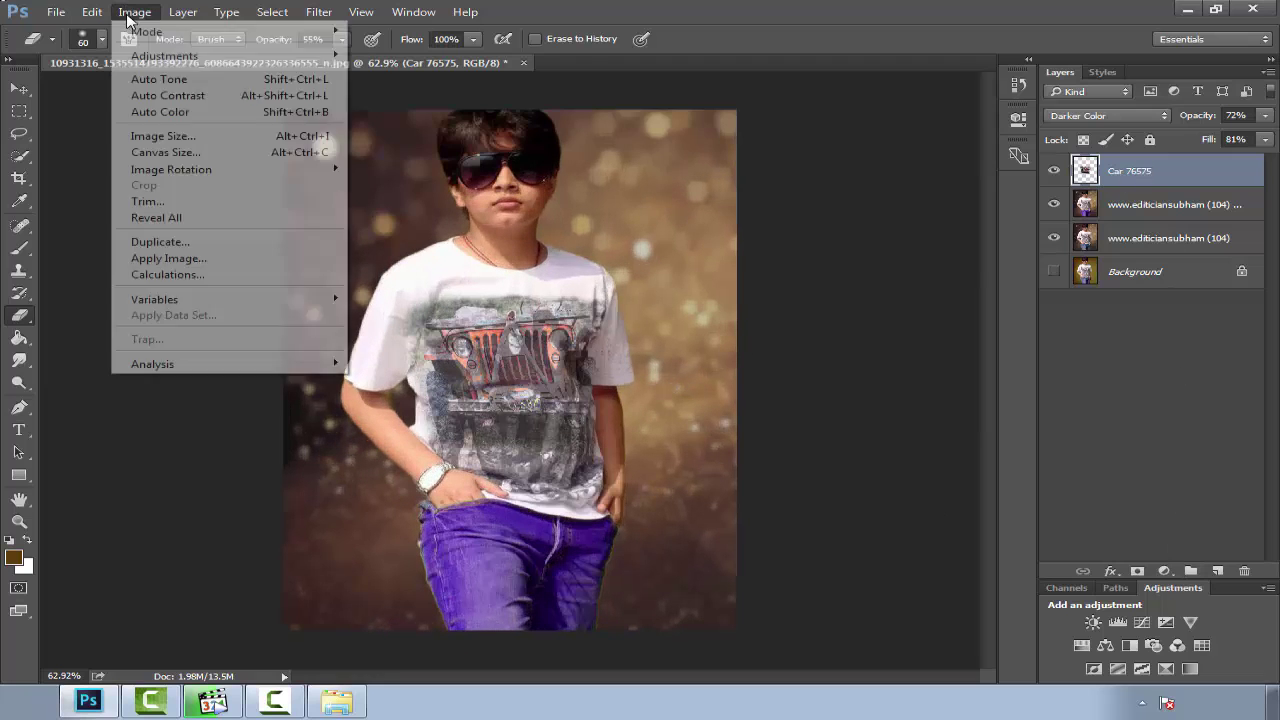
{"action": "left_click", "coordinate": [470, 137]}
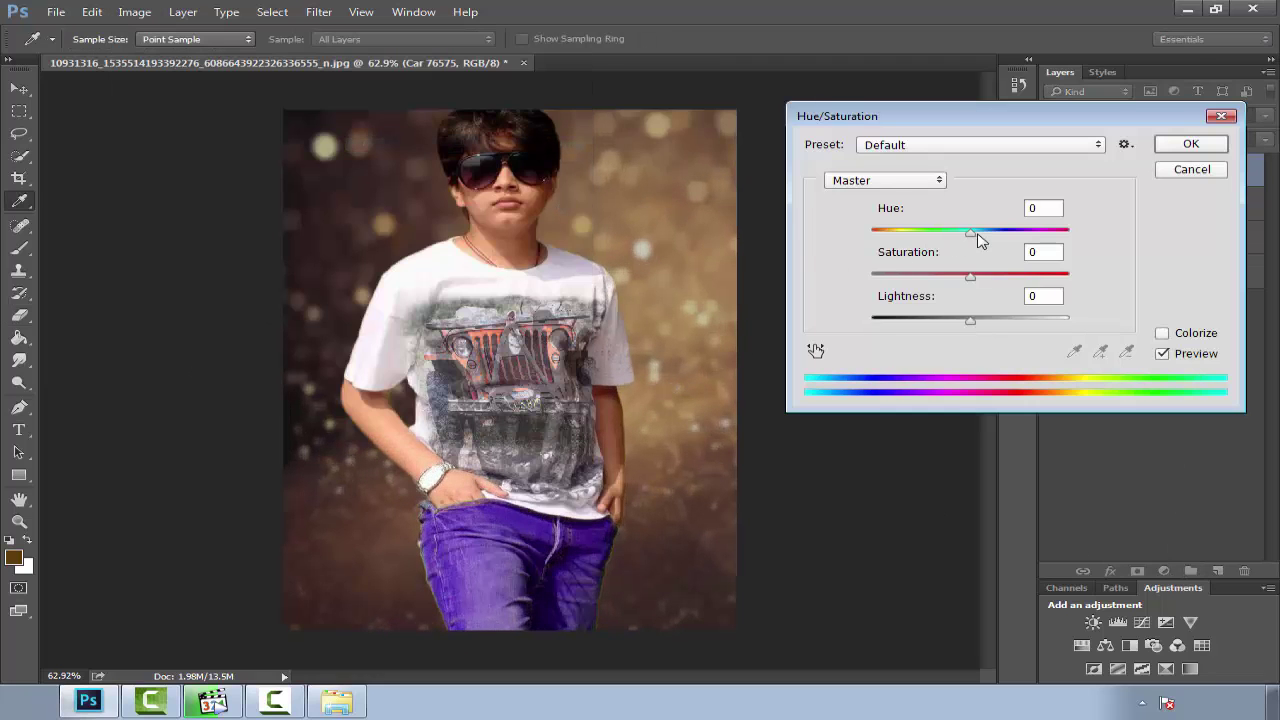
{"action": "left_click_drag", "start_coordinate": [977, 233], "coordinate": [1069, 232]}
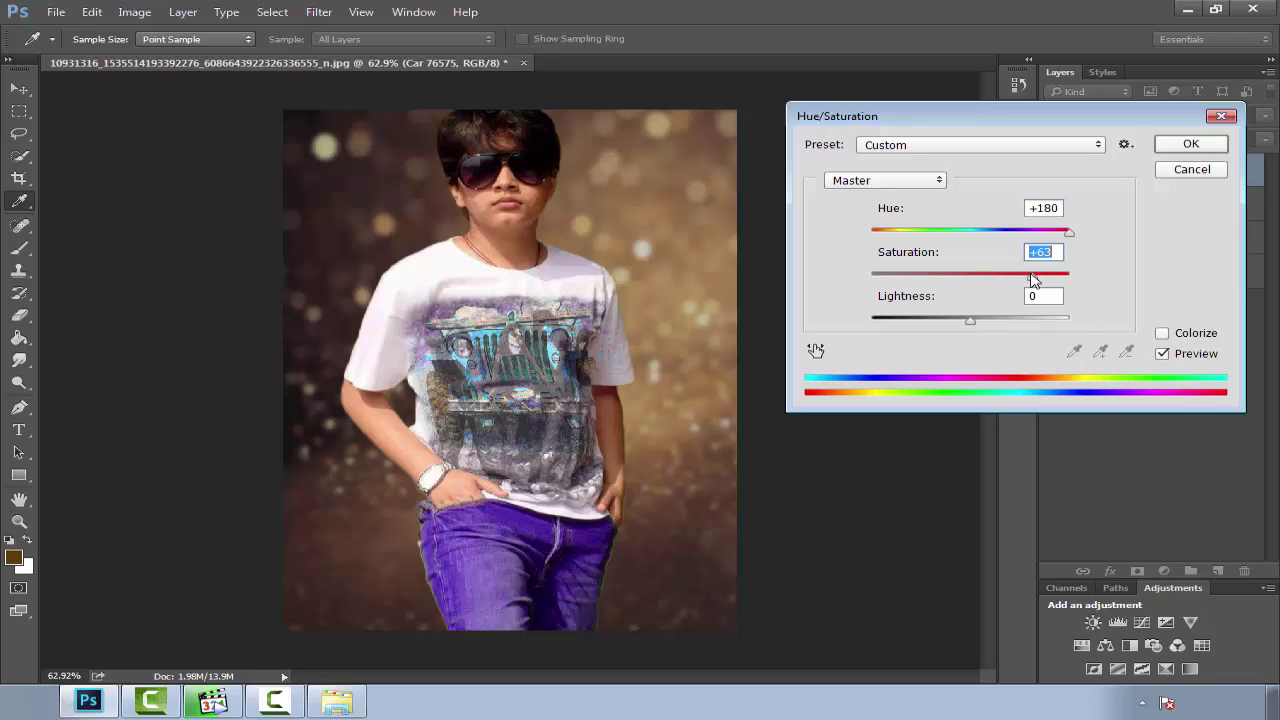
{"action": "left_click", "coordinate": [1194, 146]}
Step: Merge the car layer down into the boy's photo and duplicate that layer
{"action": "key", "text": "e"}
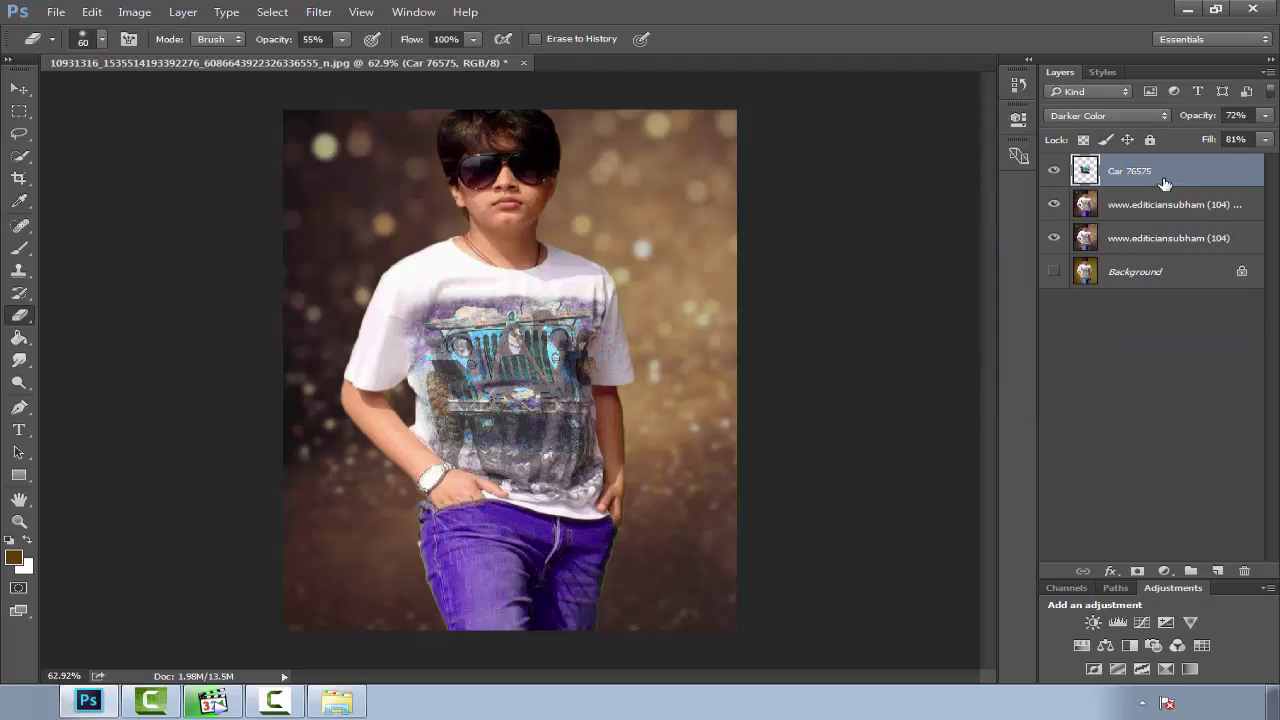
{"action": "key", "text": "ctrl+e"}
{"action": "right_click", "coordinate": [1168, 178]}
{"action": "left_click", "coordinate": [1080, 525]}
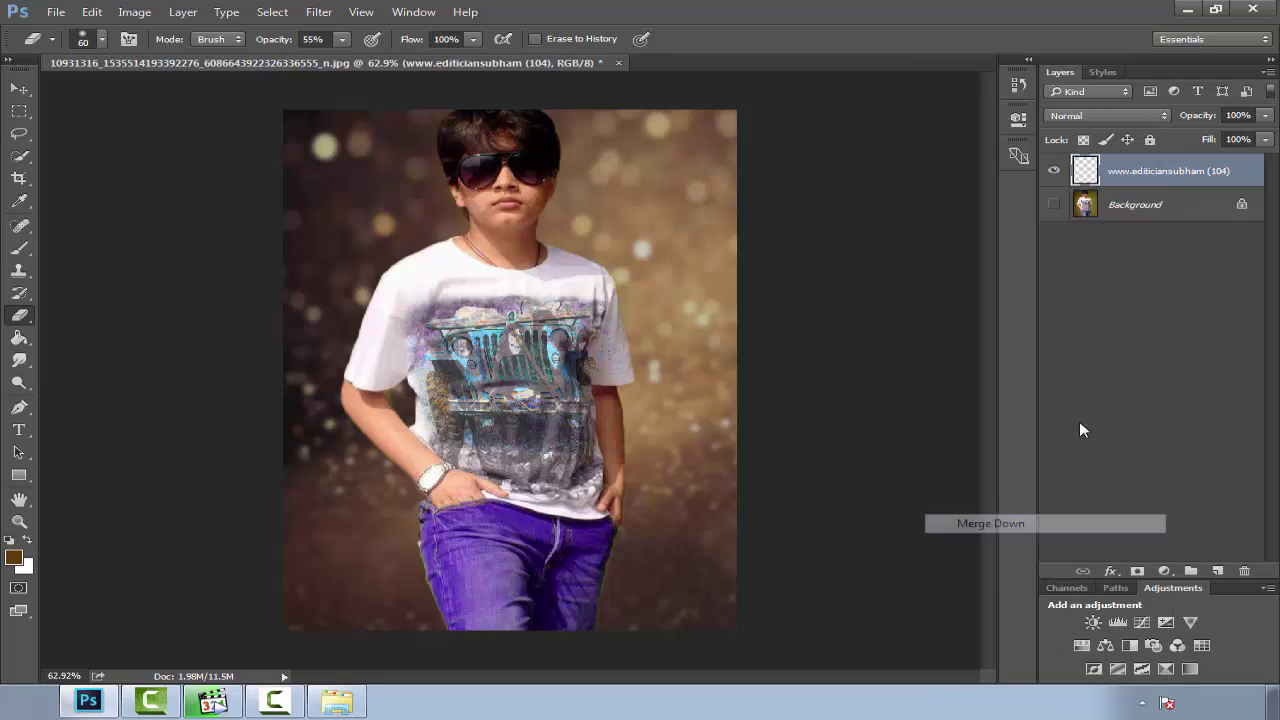
{"action": "left_click_drag", "start_coordinate": [1172, 178], "coordinate": [1217, 571]}
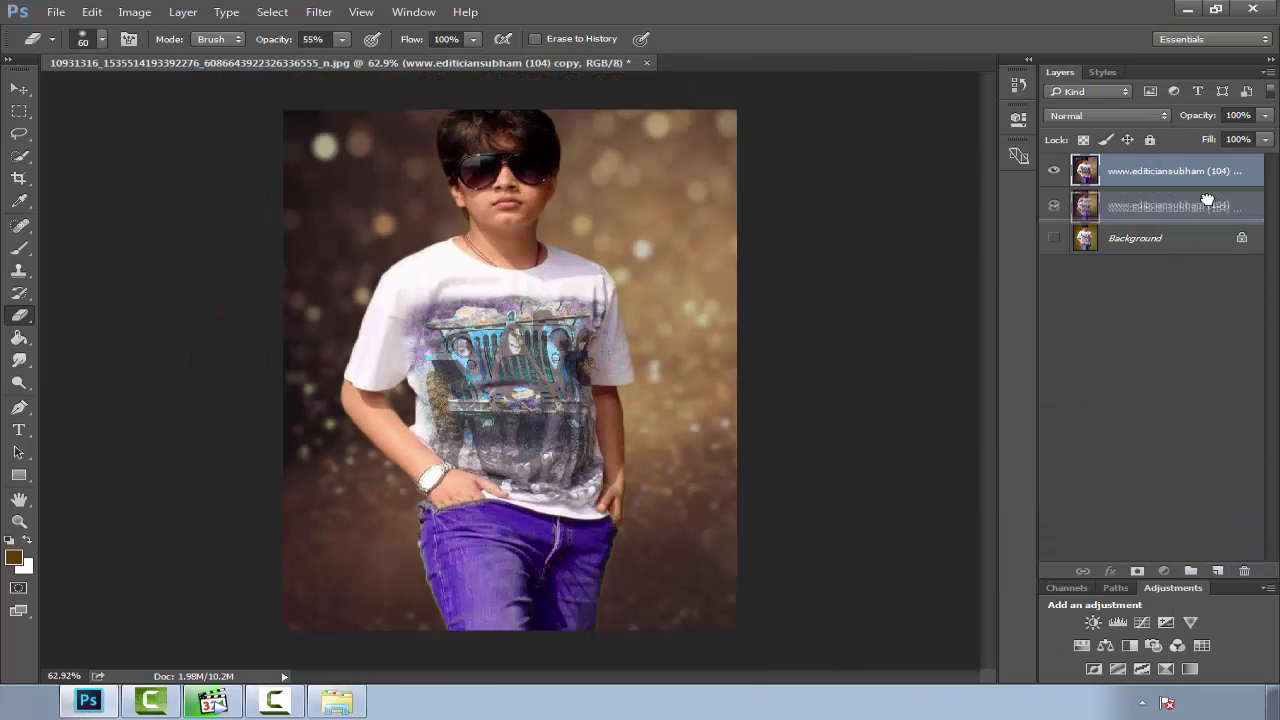
Step: Sharpen with a 10-pixel High Pass in Overlay mode, merge it, and duplicate the result
{"action": "left_click", "coordinate": [319, 12]}
{"action": "mouse_move", "coordinate": [333, 349]}
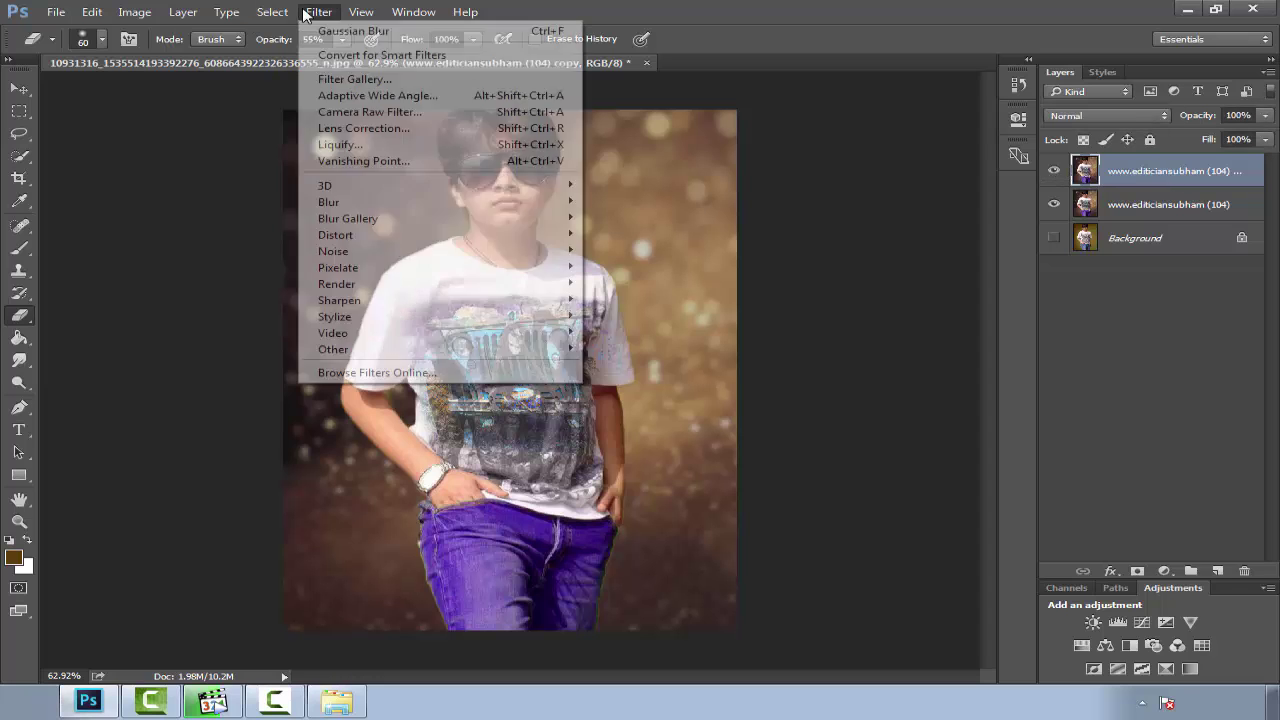
{"action": "left_click", "coordinate": [651, 369]}
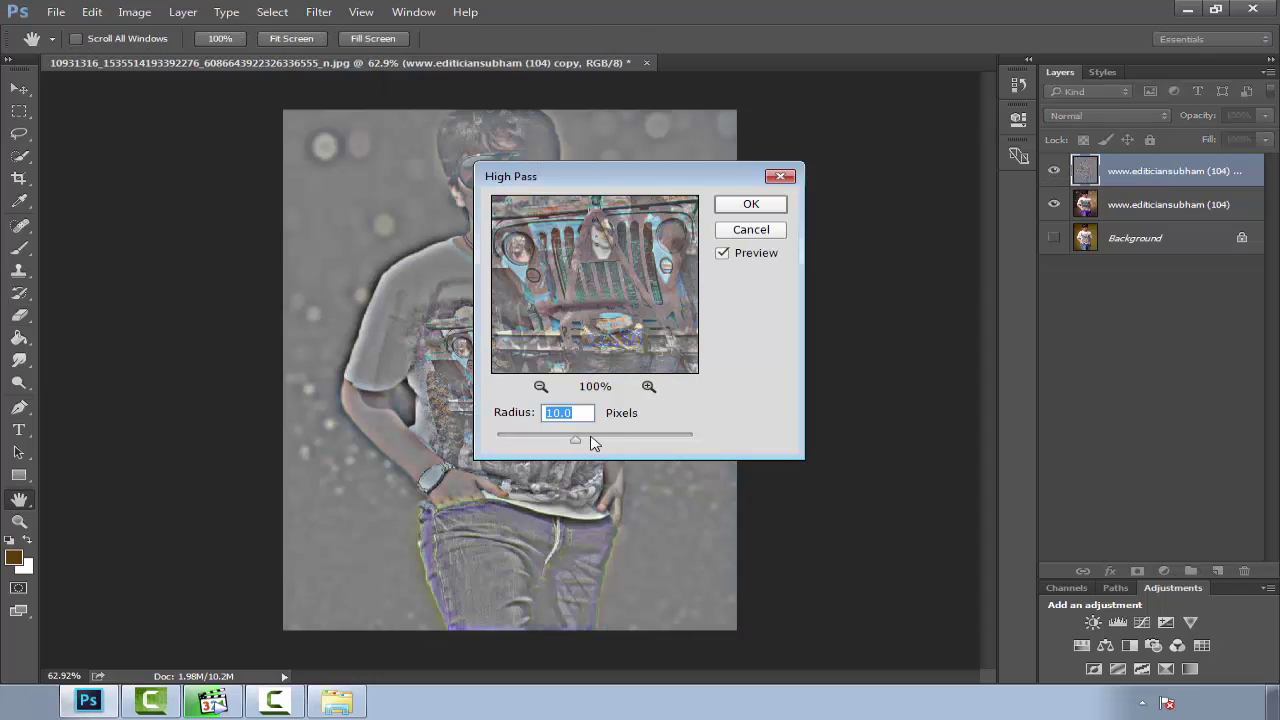
{"action": "left_click", "coordinate": [751, 204]}
{"action": "left_click", "coordinate": [1105, 115]}
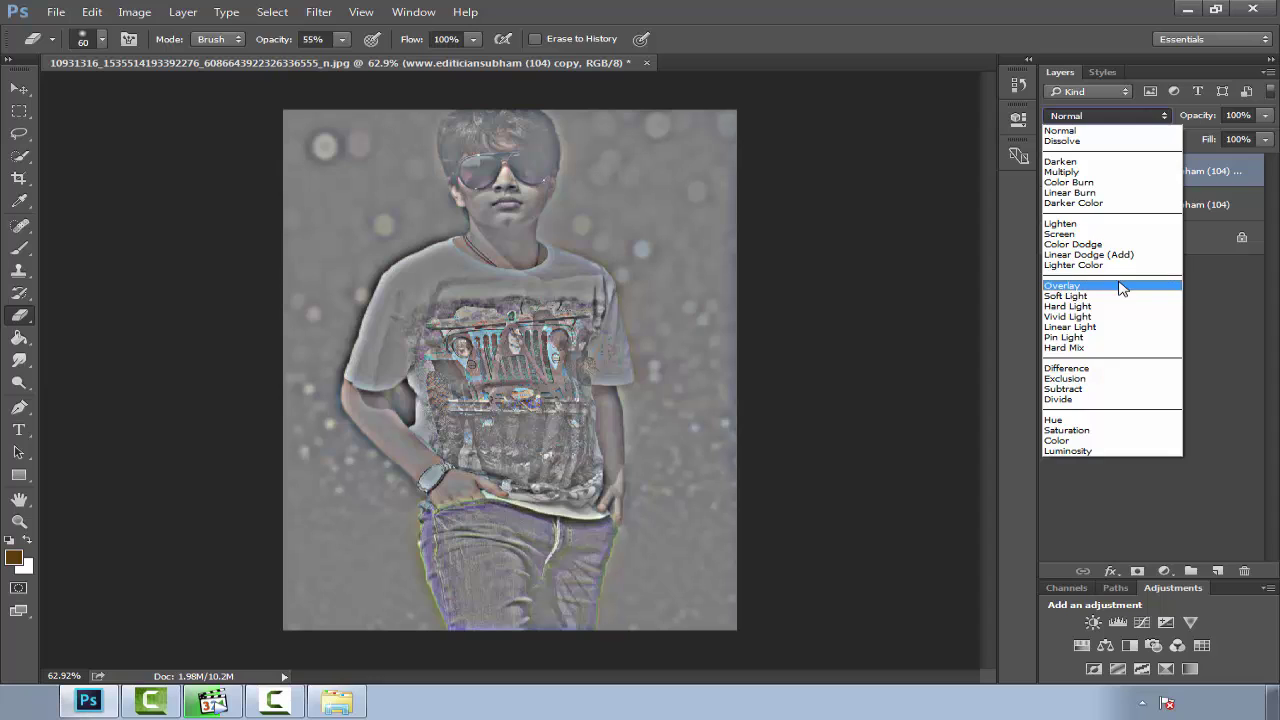
{"action": "left_click", "coordinate": [1121, 286]}
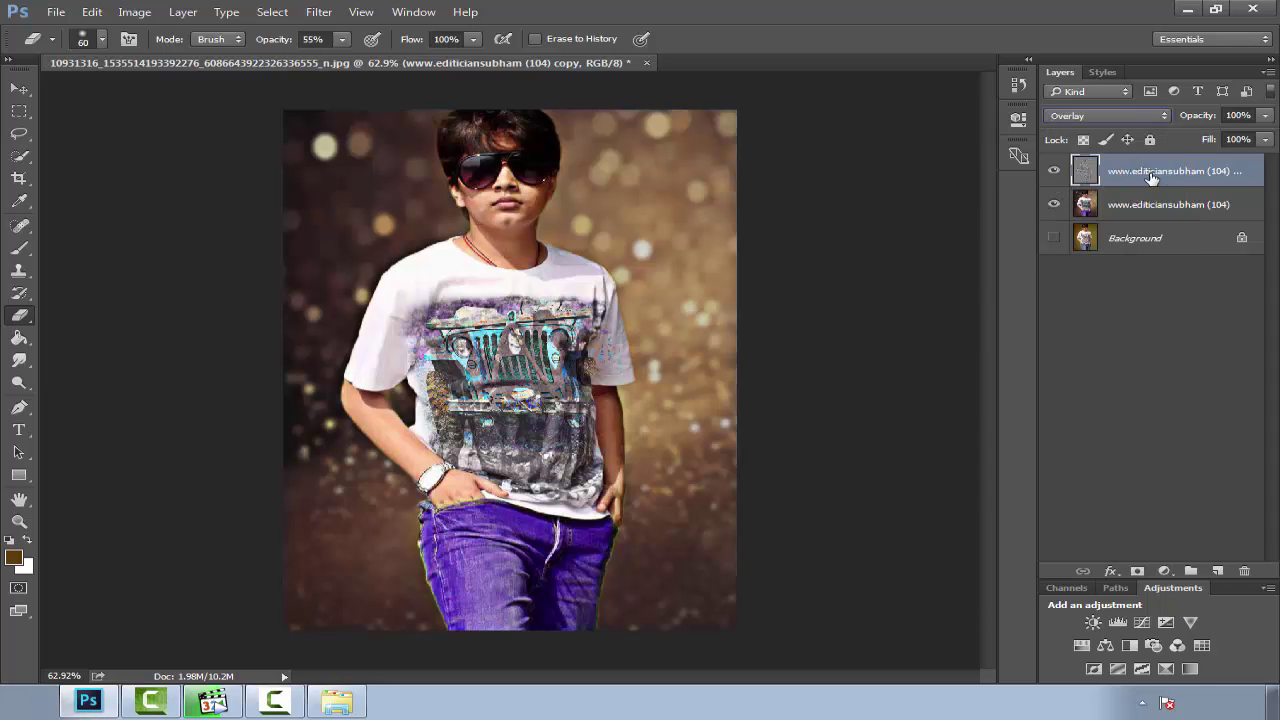
{"action": "key", "text": "Delete"}
{"action": "left_click_drag", "start_coordinate": [1140, 172], "coordinate": [1217, 570]}
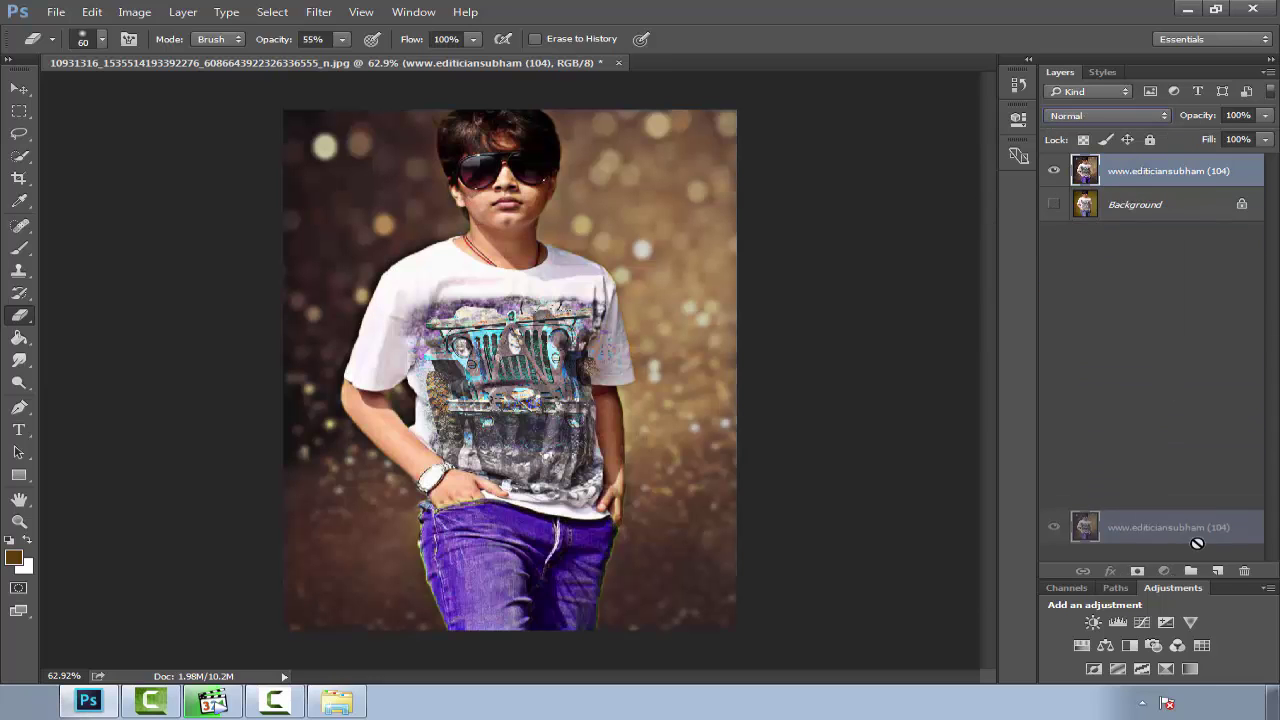
{"action": "left_click", "coordinate": [318, 12]}
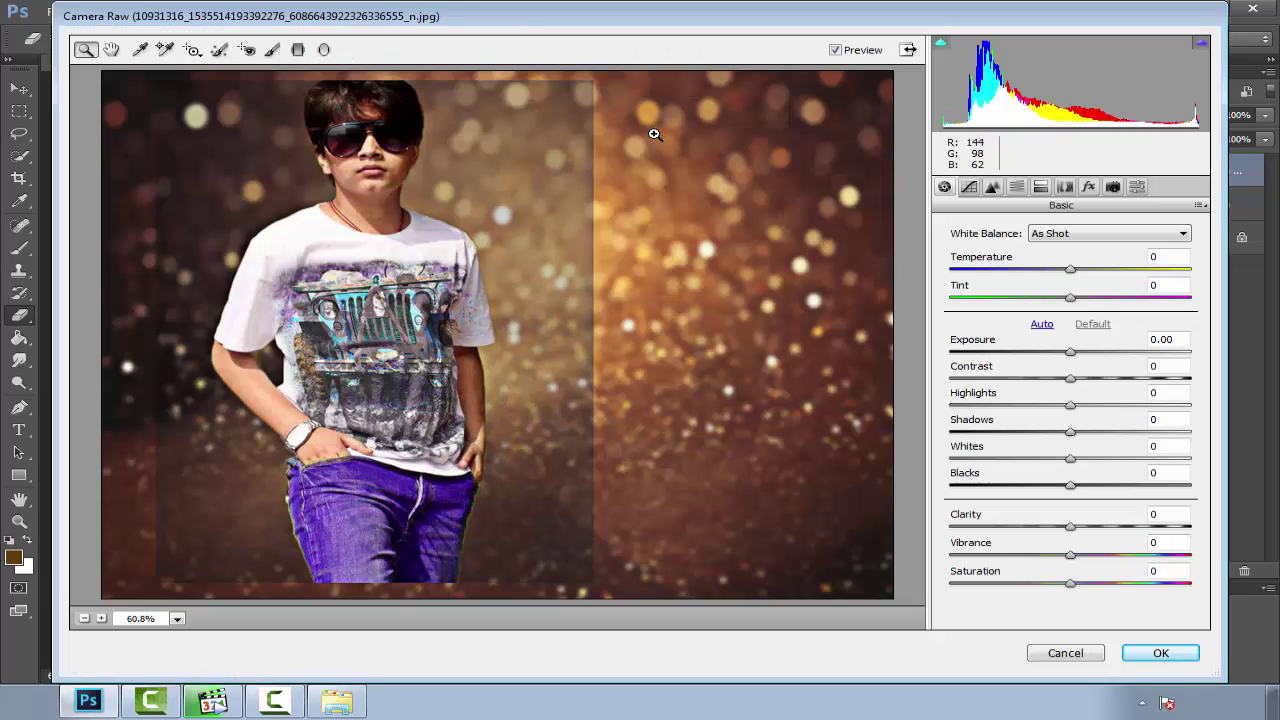
Step: Adjust Camera Raw temperature, exposure +0.25, clarity -15 and shadows +55
{"action": "mouse_move", "coordinate": [1077, 274]}
{"action": "left_mouse_down"}
{"action": "mouse_move", "coordinate": [1031, 286]}
{"action": "mouse_move", "coordinate": [1079, 287]}
{"action": "mouse_move", "coordinate": [1050, 300]}
{"action": "left_mouse_up"}
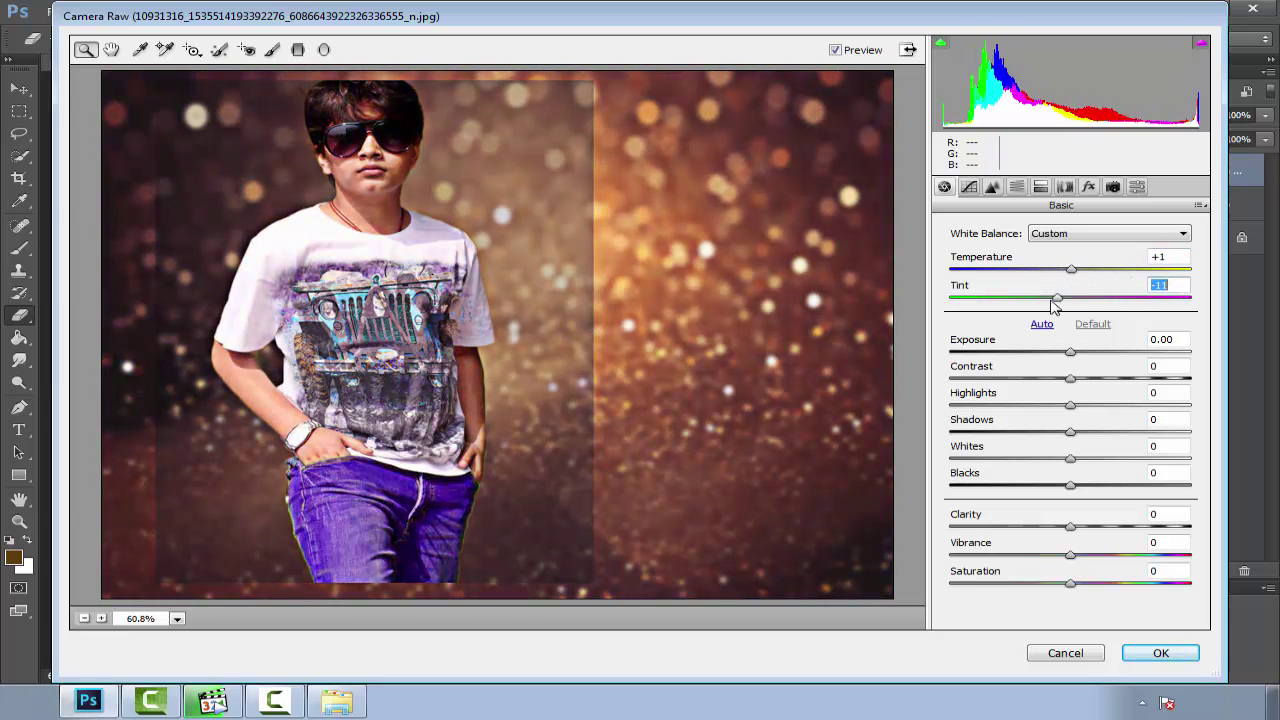
{"action": "left_click_drag", "start_coordinate": [1070, 352], "coordinate": [1085, 394]}
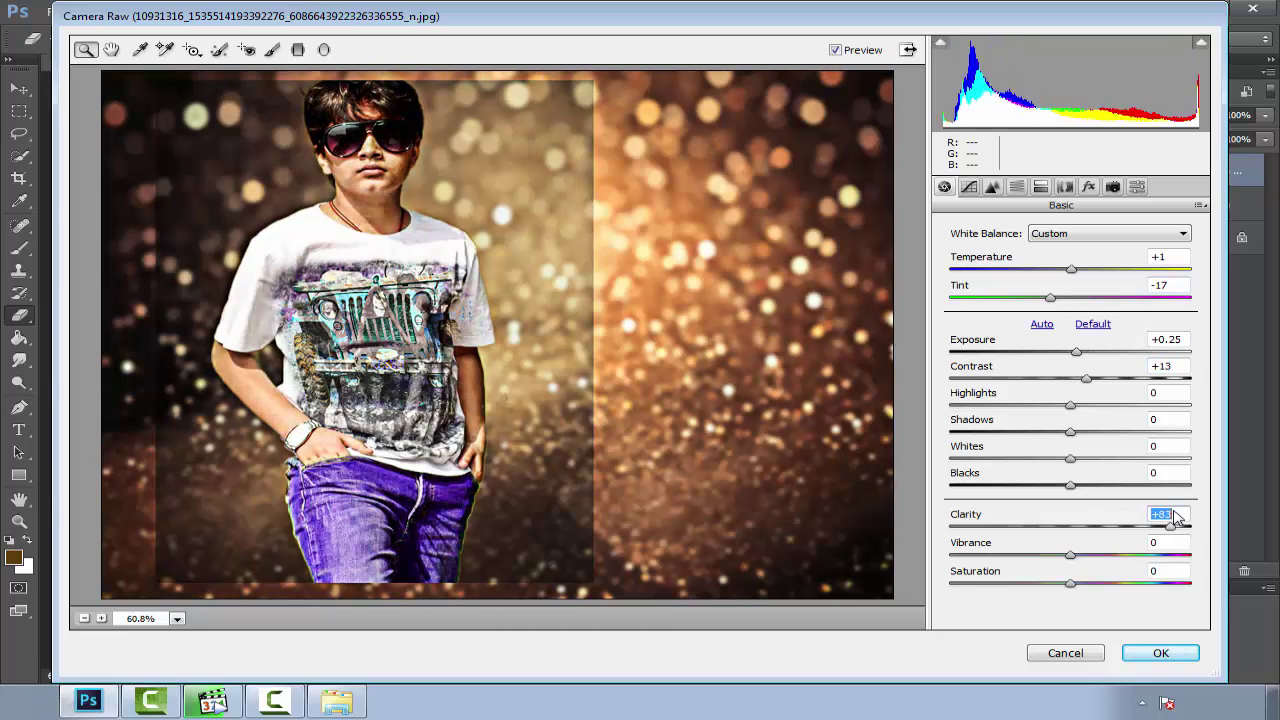
{"action": "mouse_move", "coordinate": [1177, 516]}
{"action": "left_mouse_down"}
{"action": "mouse_move", "coordinate": [1055, 532]}
{"action": "mouse_move", "coordinate": [1025, 568]}
{"action": "left_mouse_up"}
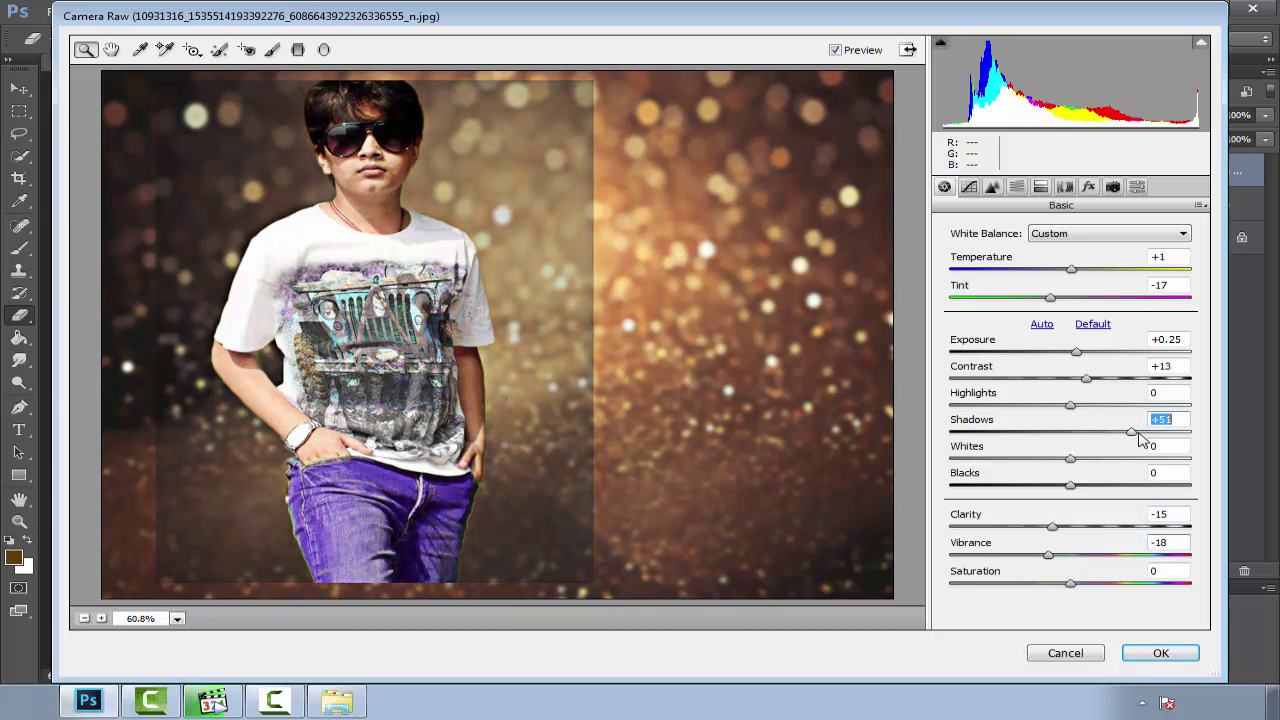
{"action": "left_click_drag", "start_coordinate": [1139, 441], "coordinate": [1145, 443]}
Step: Add a -30 post-crop vignette and apply the Camera Raw grade
{"action": "left_click", "coordinate": [1016, 187]}
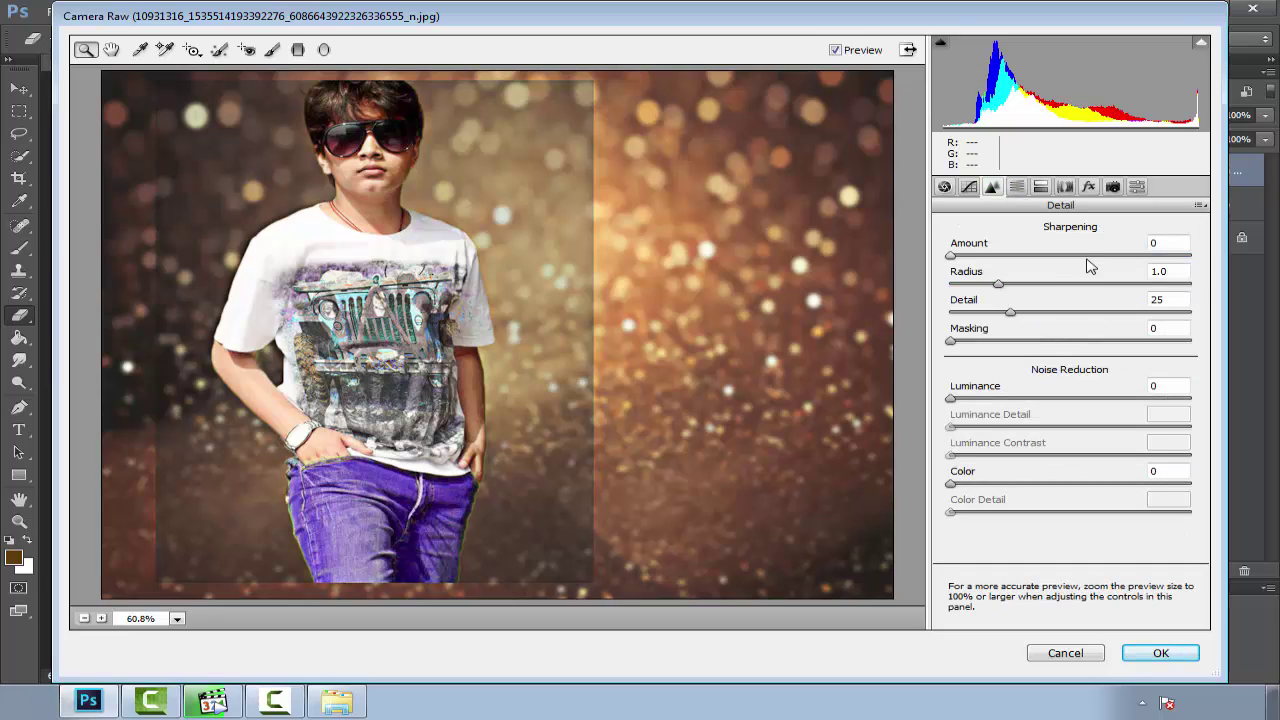
{"action": "left_click", "coordinate": [1040, 190]}
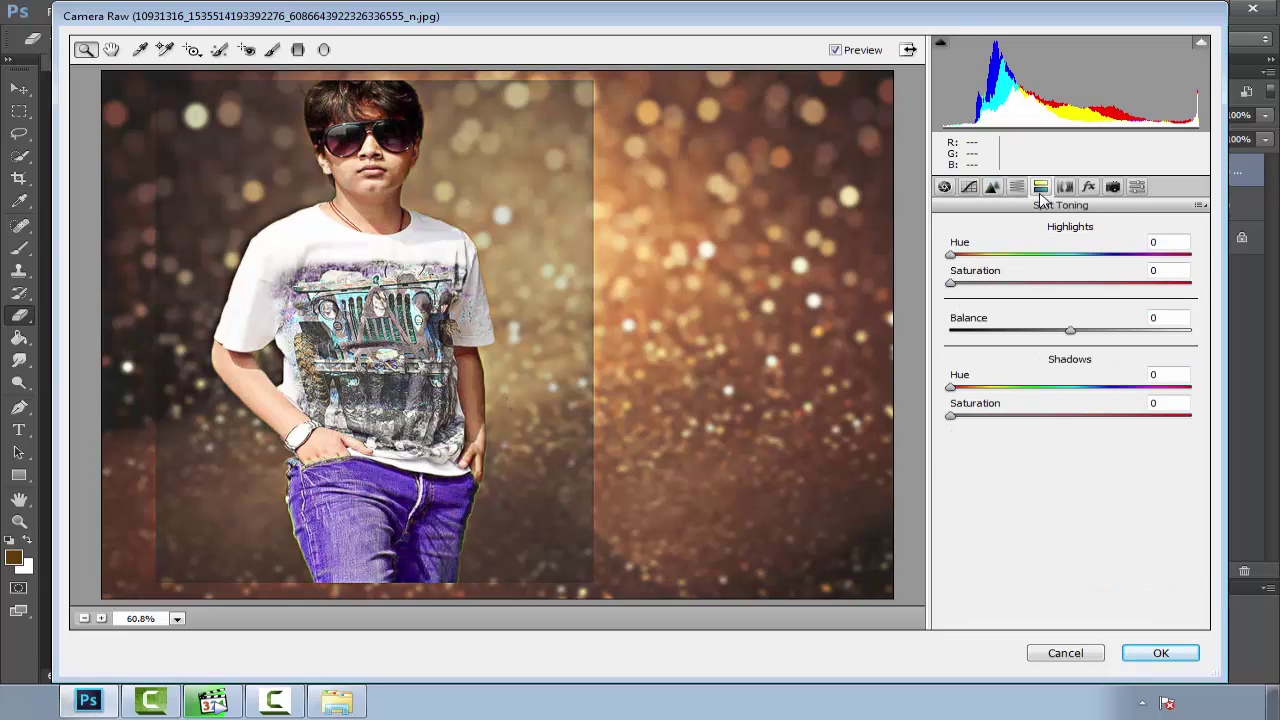
{"action": "left_click", "coordinate": [1110, 189]}
{"action": "left_click", "coordinate": [1074, 190]}
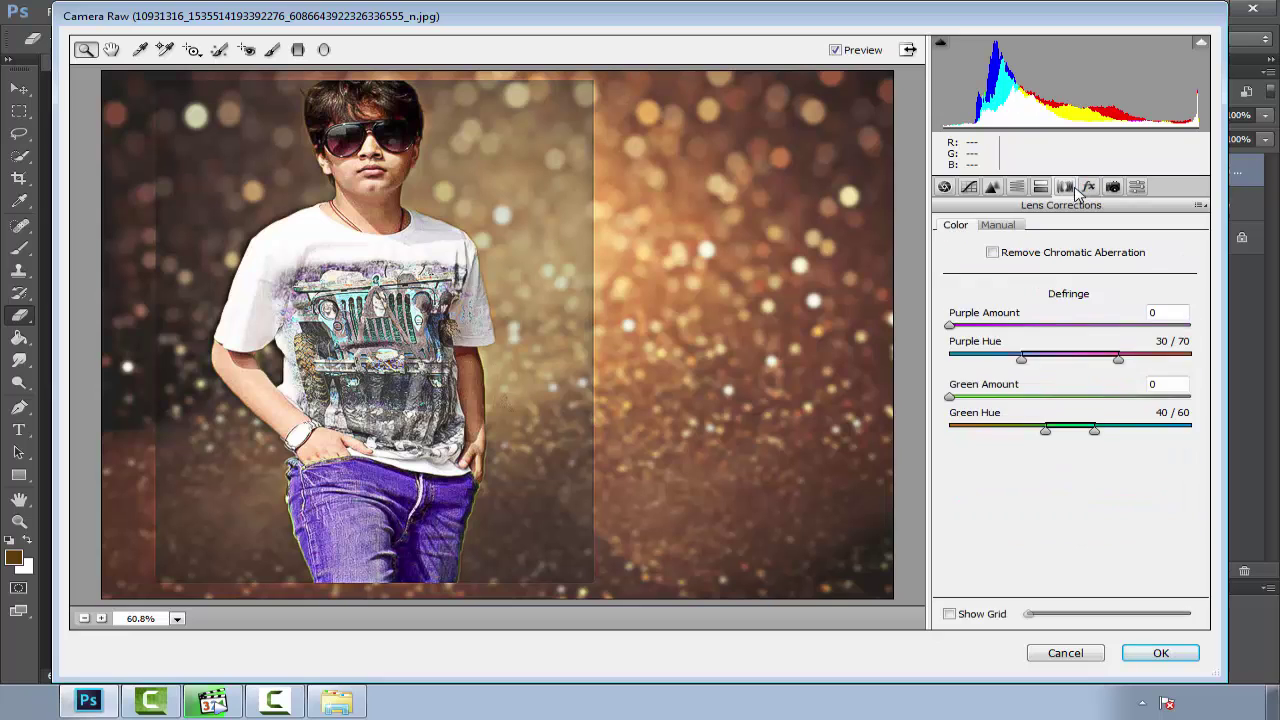
{"action": "left_click", "coordinate": [1087, 187]}
{"action": "left_click_drag", "start_coordinate": [1028, 410], "coordinate": [1036, 411]}
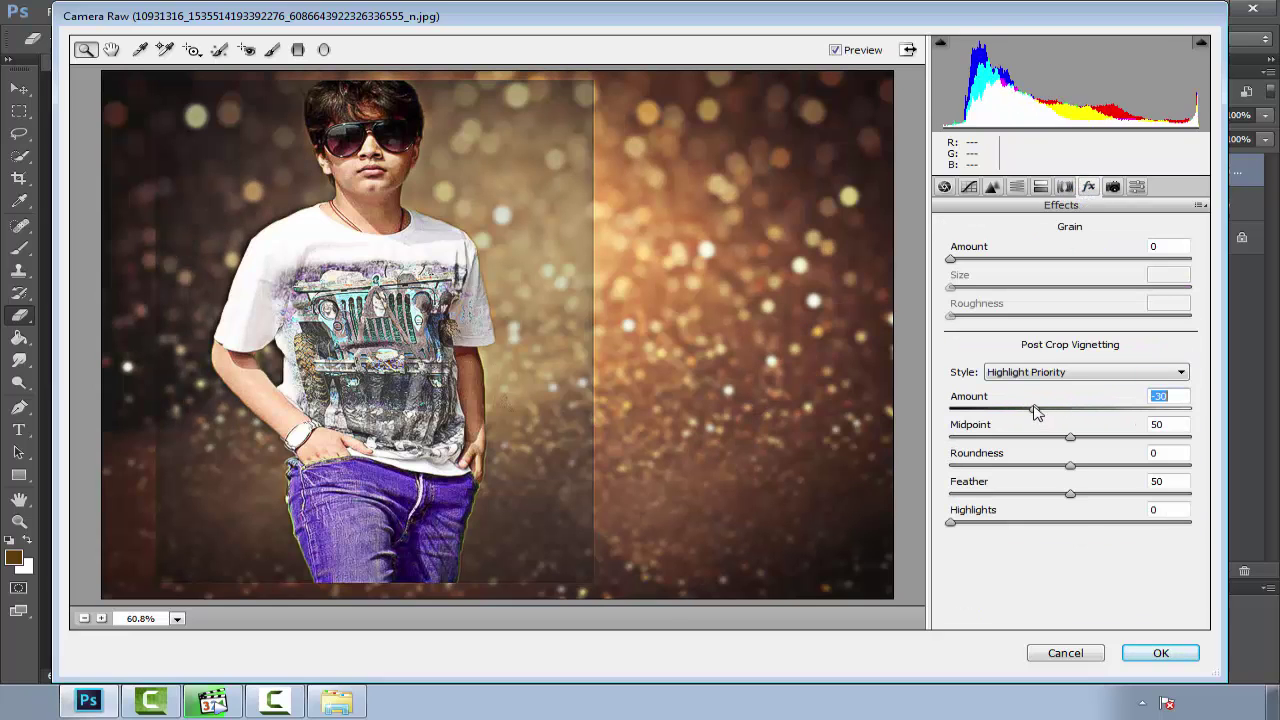
{"action": "left_click", "coordinate": [1158, 654]}
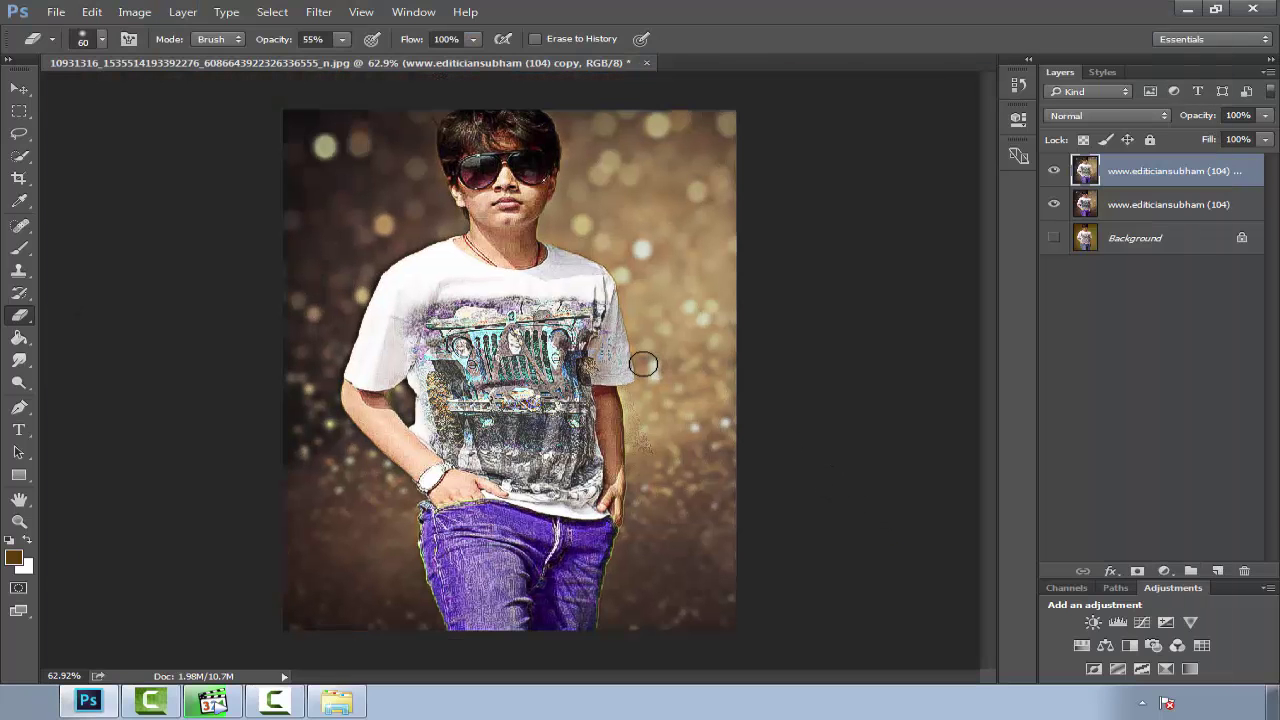
{"action": "scroll", "coordinate": [585, 338], "scroll_direction": "down", "scroll_amount": 3}
{"action": "scroll", "coordinate": [516, 308], "scroll_direction": "up", "scroll_amount": 2}
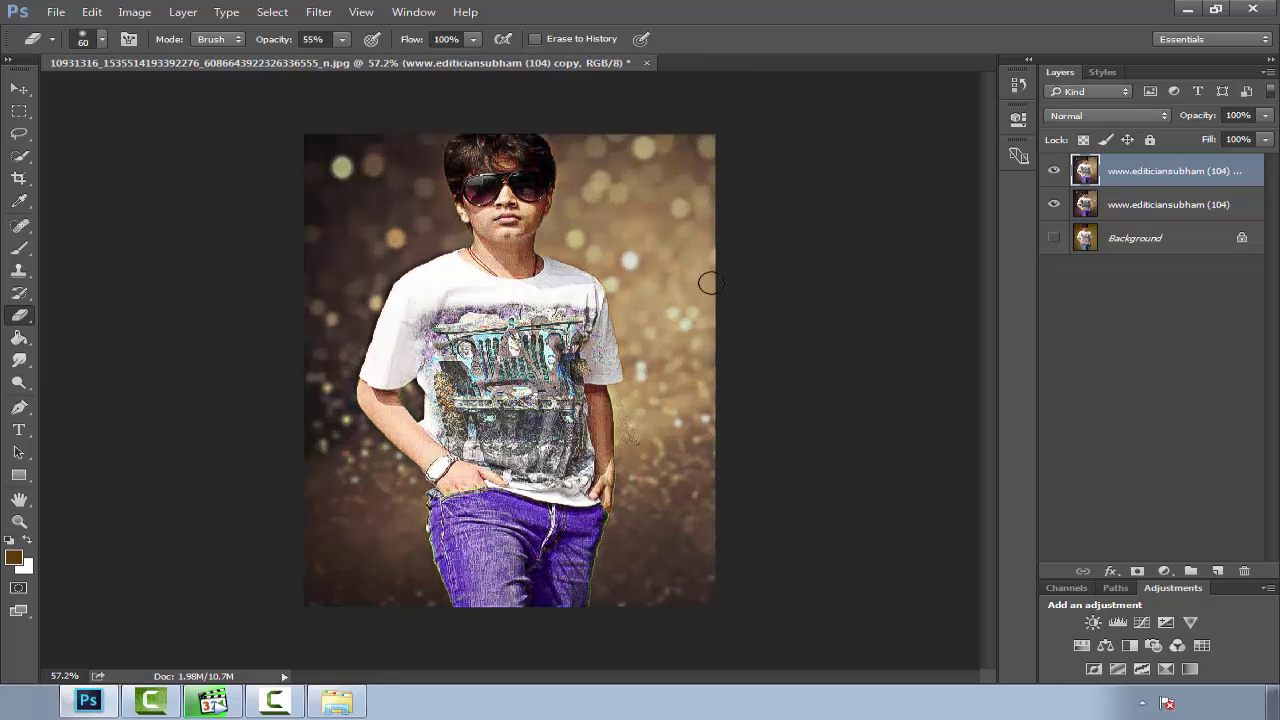
Step: Bring Firework_with_lens_flare from the Lens Flare folder onto the photo
{"action": "left_click", "coordinate": [320, 700]}
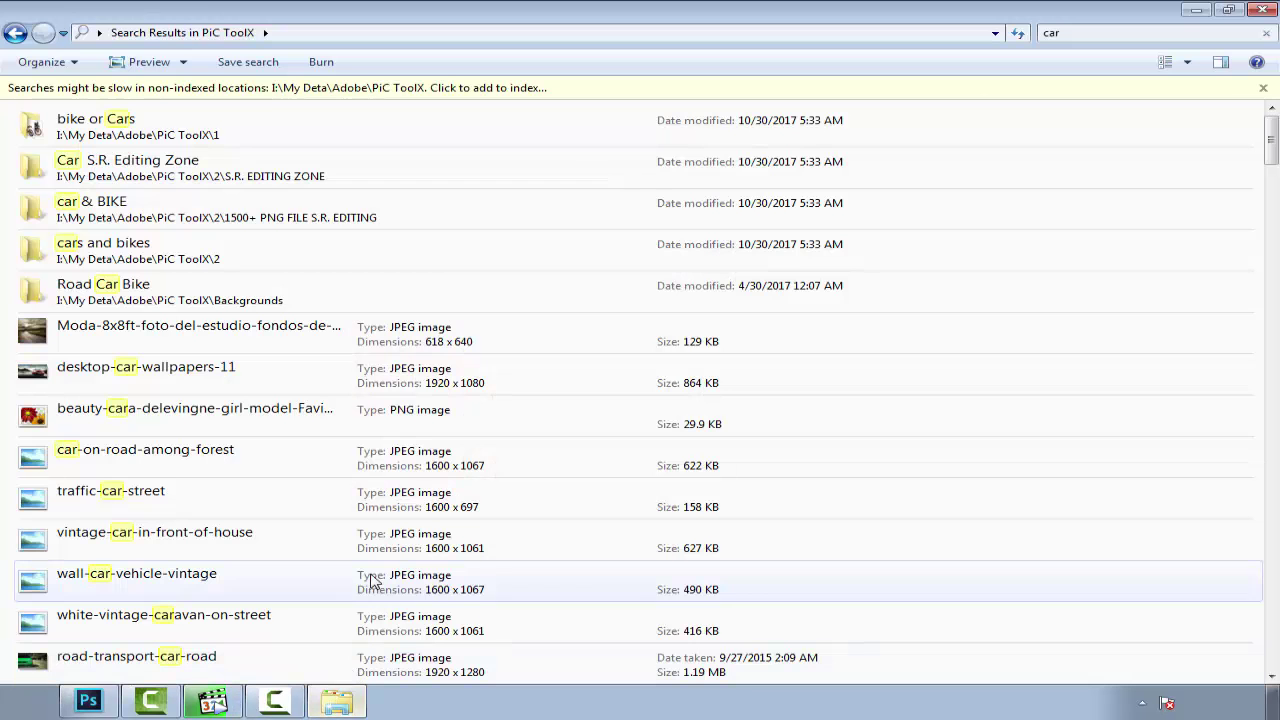
{"action": "left_click", "coordinate": [14, 32]}
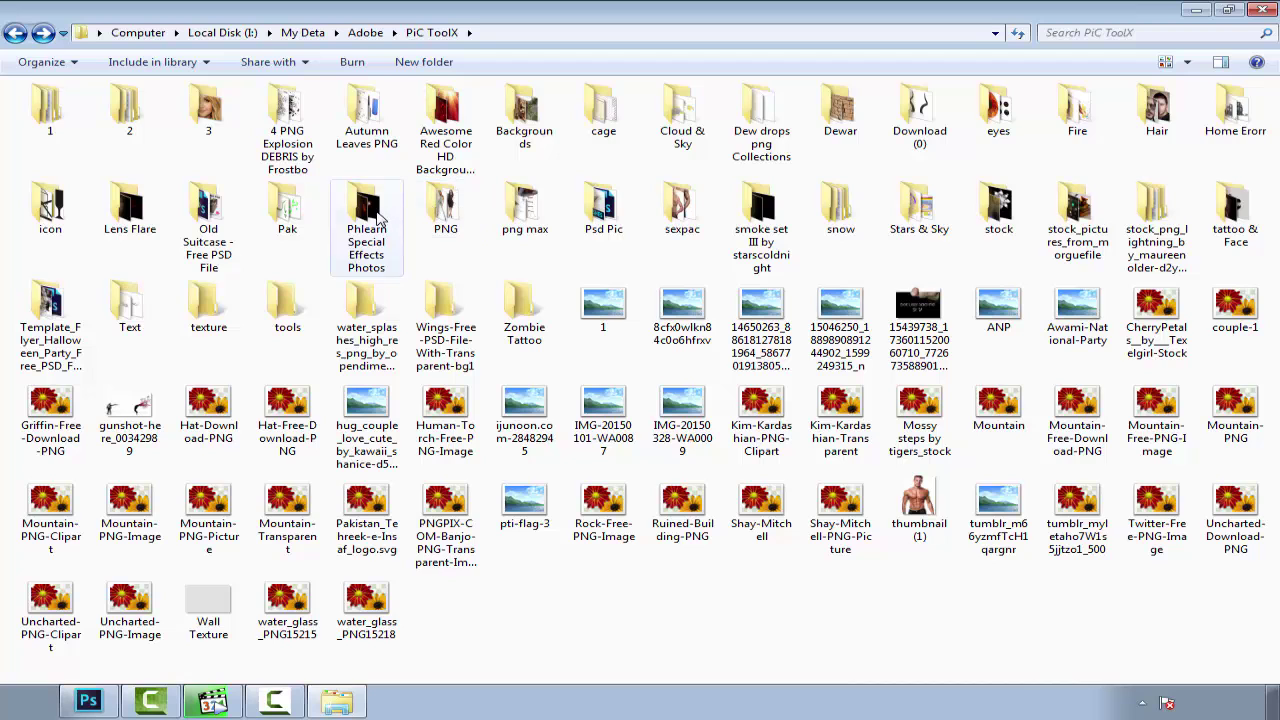
{"action": "left_click", "coordinate": [840, 110]}
{"action": "left_click", "coordinate": [130, 210]}
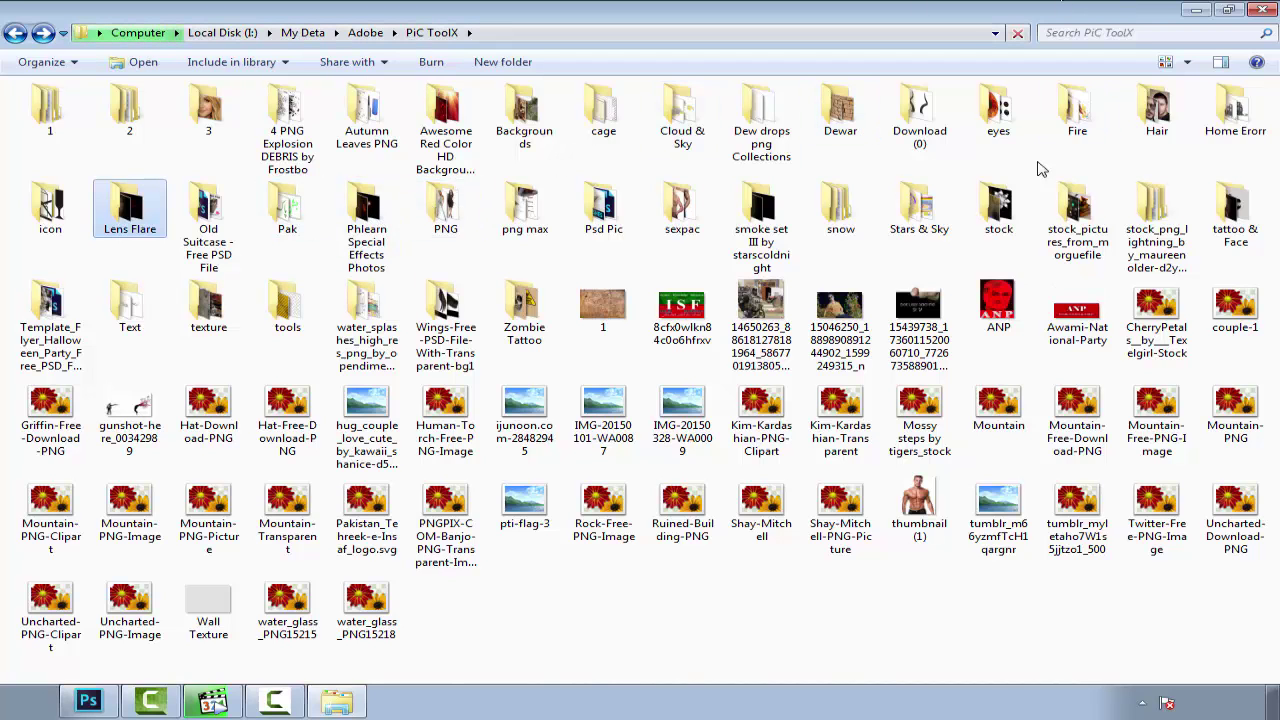
{"action": "double_click", "coordinate": [130, 210]}
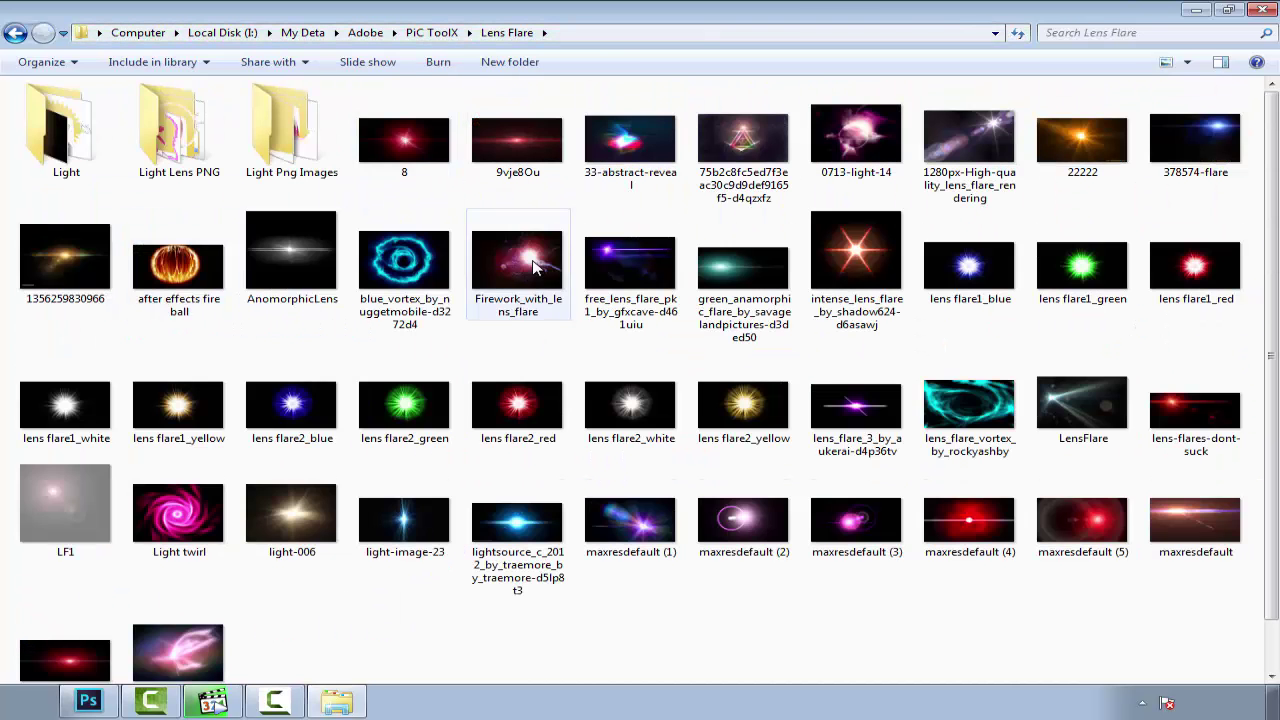
{"action": "mouse_move", "coordinate": [517, 262]}
{"action": "left_mouse_down"}
{"action": "mouse_move", "coordinate": [585, 262]}
{"action": "mouse_move", "coordinate": [600, 222]}
{"action": "left_mouse_up"}
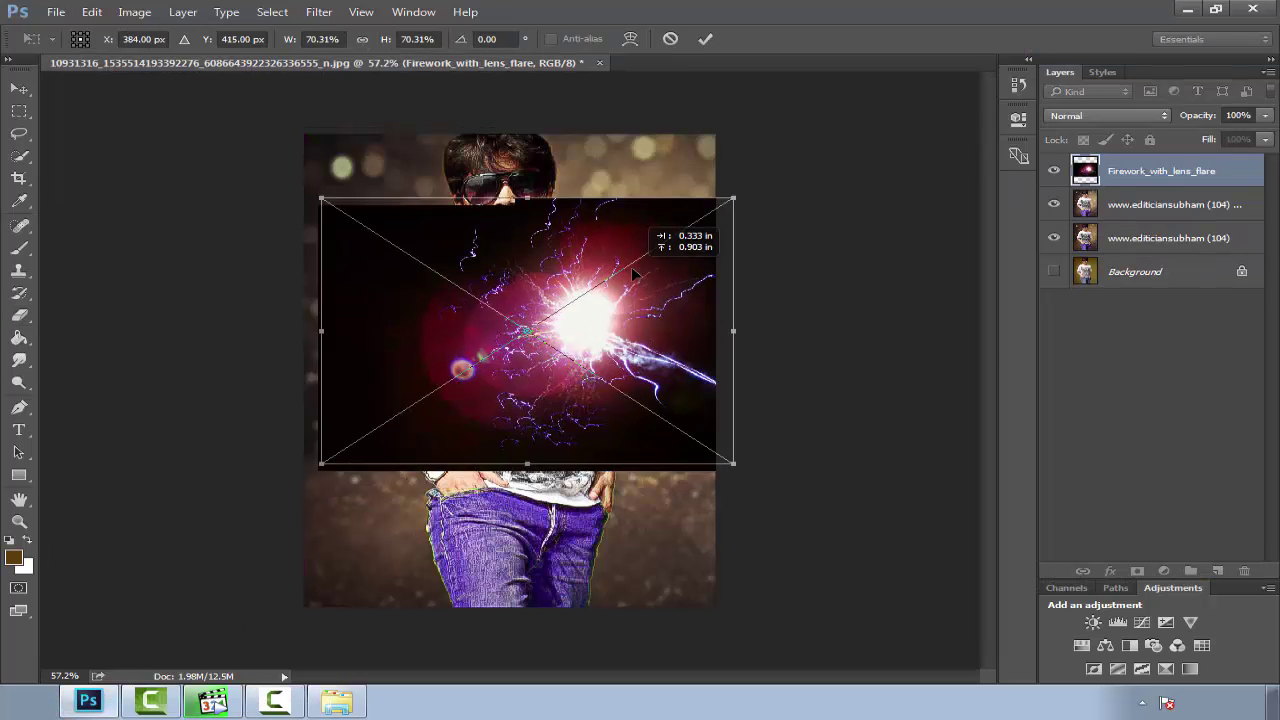
Step: Commit the firework layer, blend it as Screen, and move the flare toward the shoulder
{"action": "left_click", "coordinate": [706, 38]}
{"action": "key", "text": "e"}
{"action": "left_click", "coordinate": [1106, 116]}
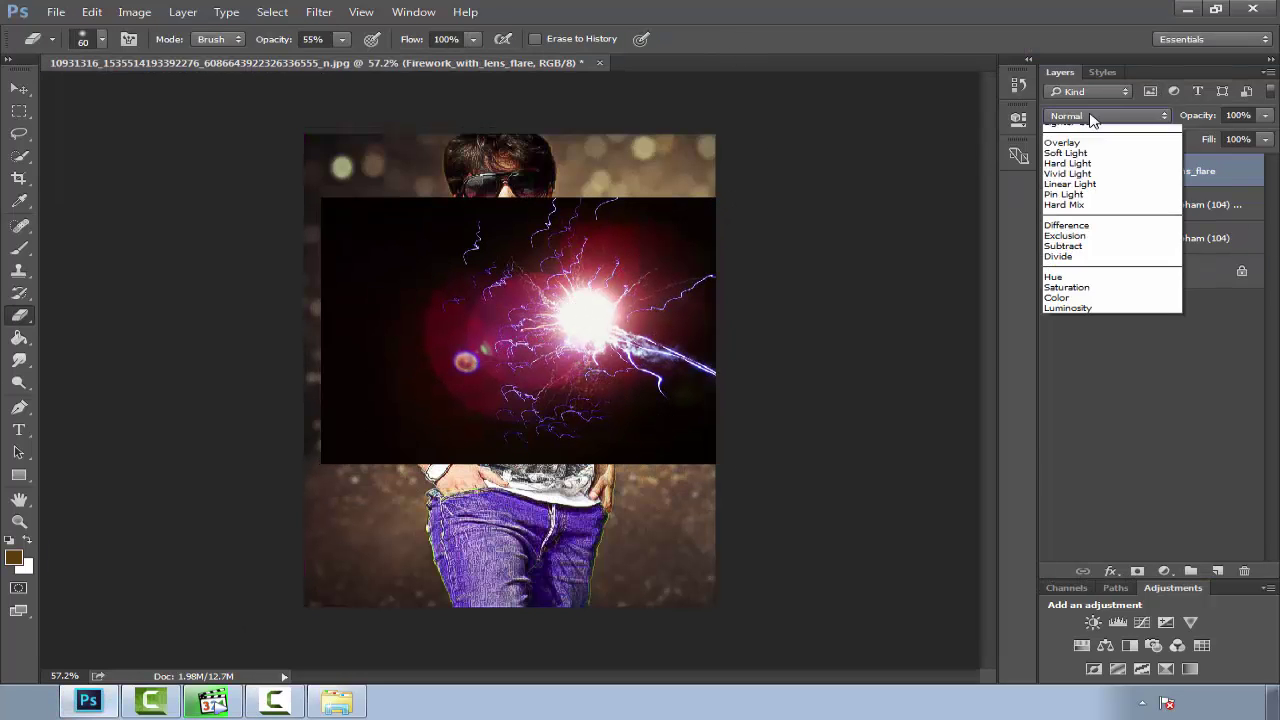
{"action": "left_click", "coordinate": [1100, 140]}
{"action": "key", "text": "Down"}
{"action": "key", "text": "Down"}
{"action": "key", "text": "Down"}
{"action": "key", "text": "Down"}
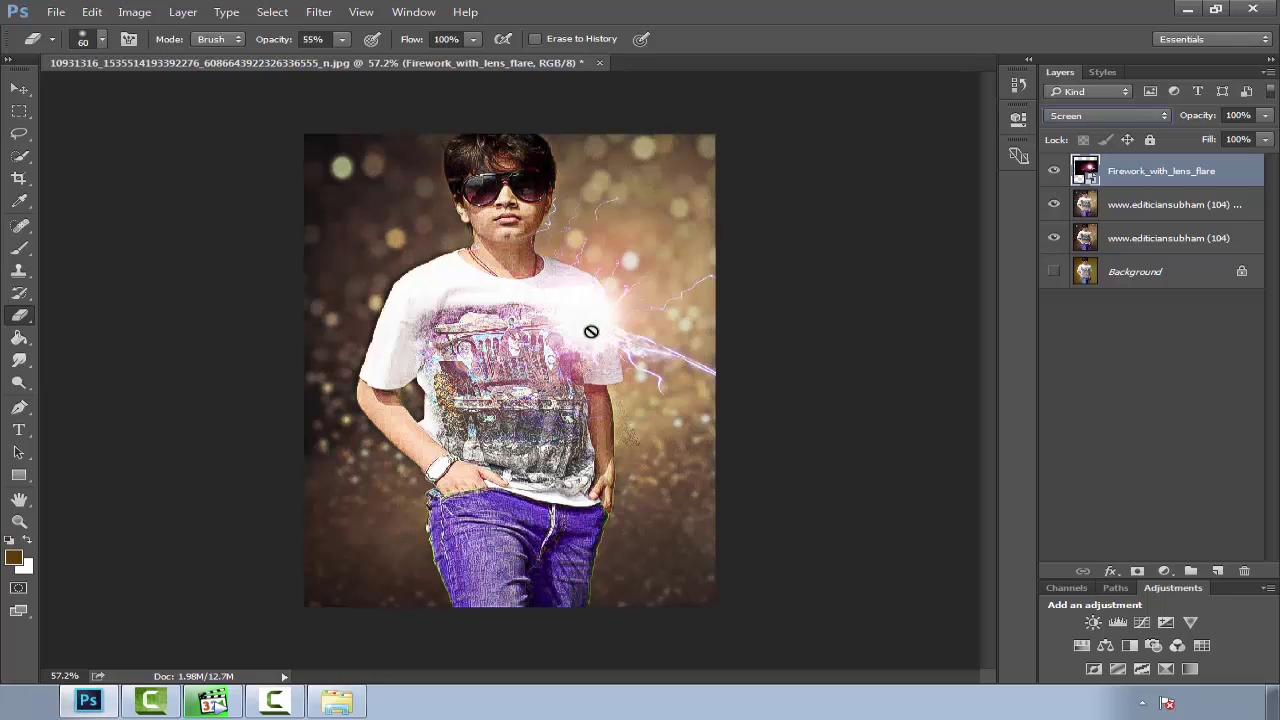
{"action": "left_click", "coordinate": [19, 88]}
{"action": "mouse_move", "coordinate": [523, 406]}
{"action": "left_mouse_down"}
{"action": "mouse_move", "coordinate": [548, 356]}
{"action": "mouse_move", "coordinate": [577, 375]}
{"action": "left_mouse_up"}
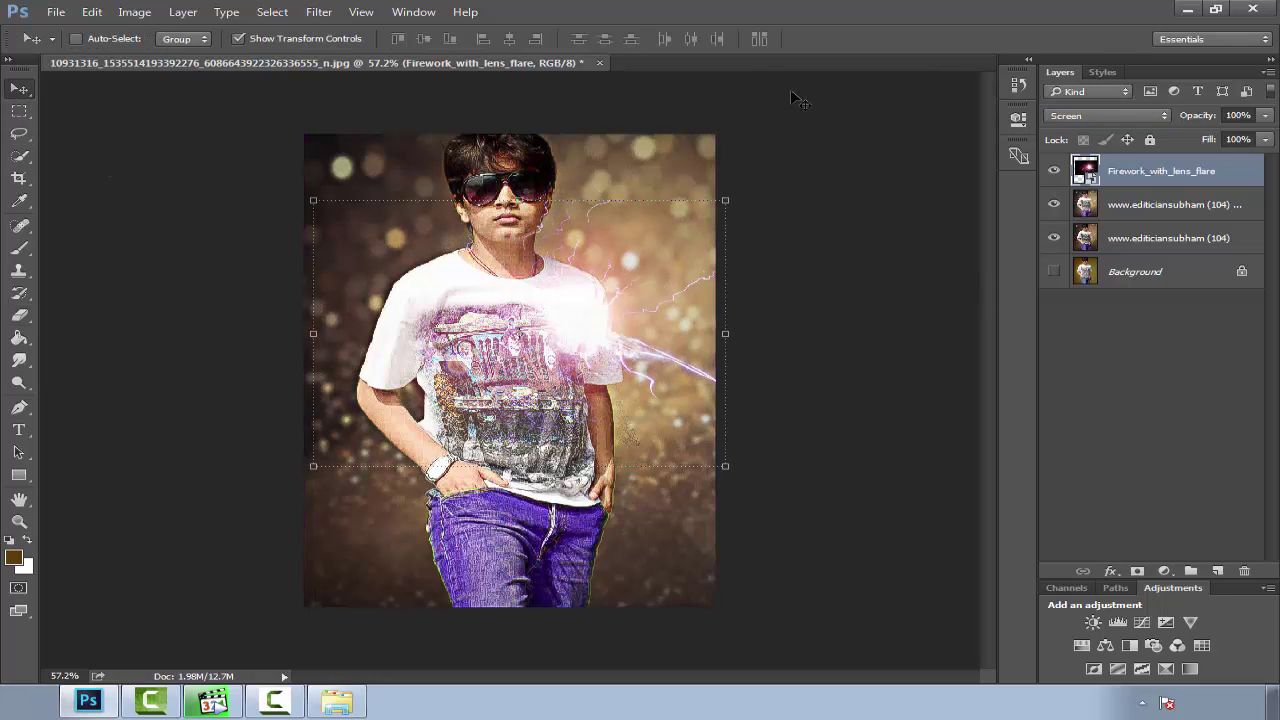
Step: Toggle the duplicate photo layer's visibility to compare, then select it
{"action": "left_click", "coordinate": [18, 134]}
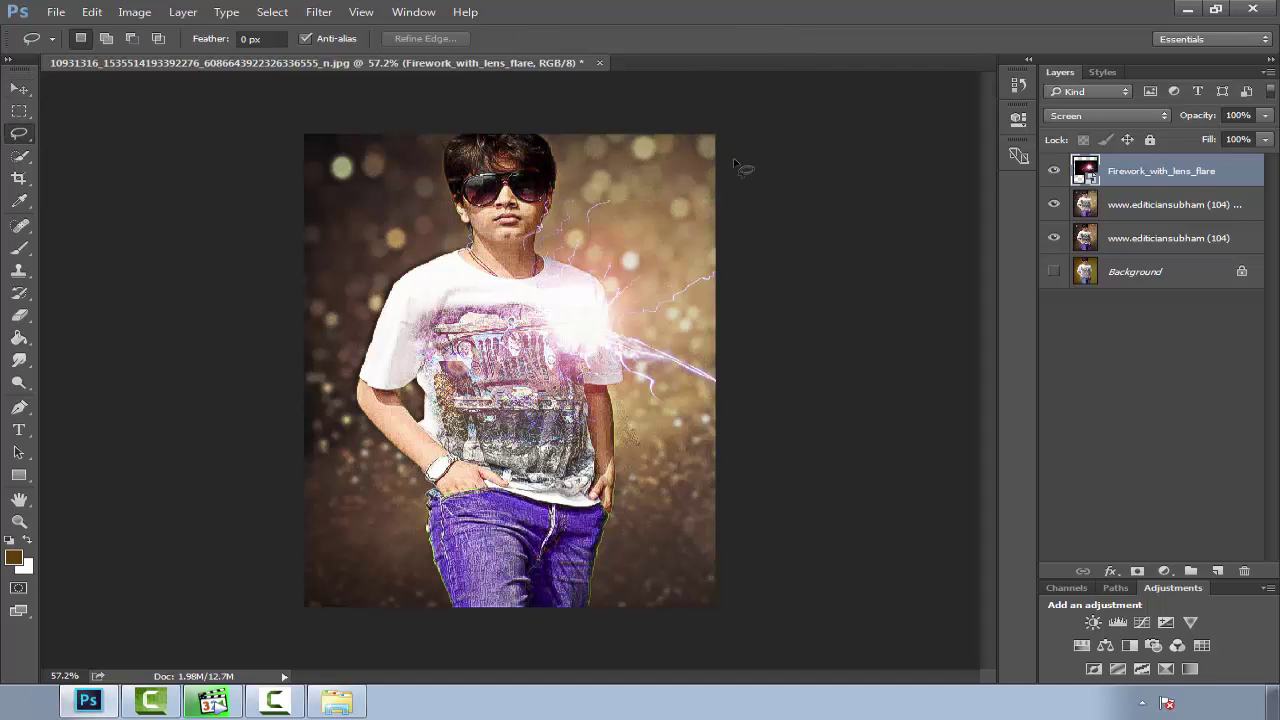
{"action": "left_click", "coordinate": [1053, 204]}
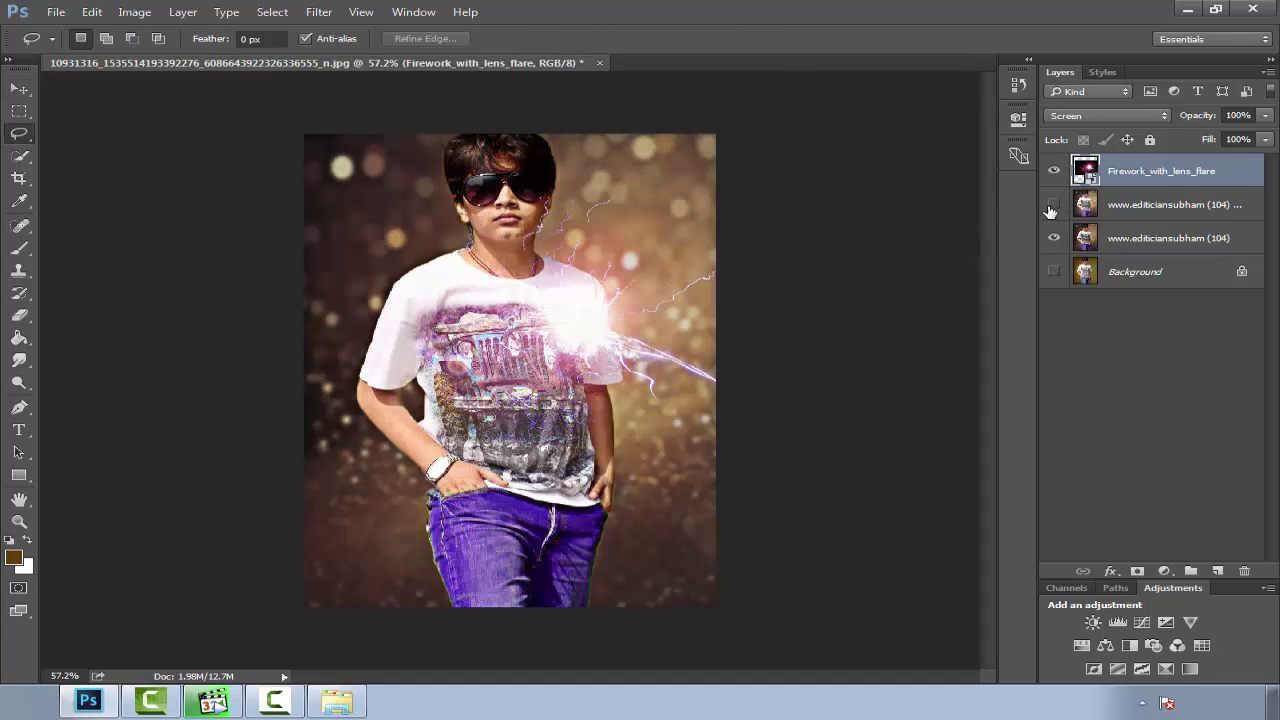
{"action": "left_click", "coordinate": [1053, 205]}
{"action": "left_click", "coordinate": [1053, 205]}
{"action": "left_click", "coordinate": [1054, 205]}
{"action": "left_click", "coordinate": [1054, 205]}
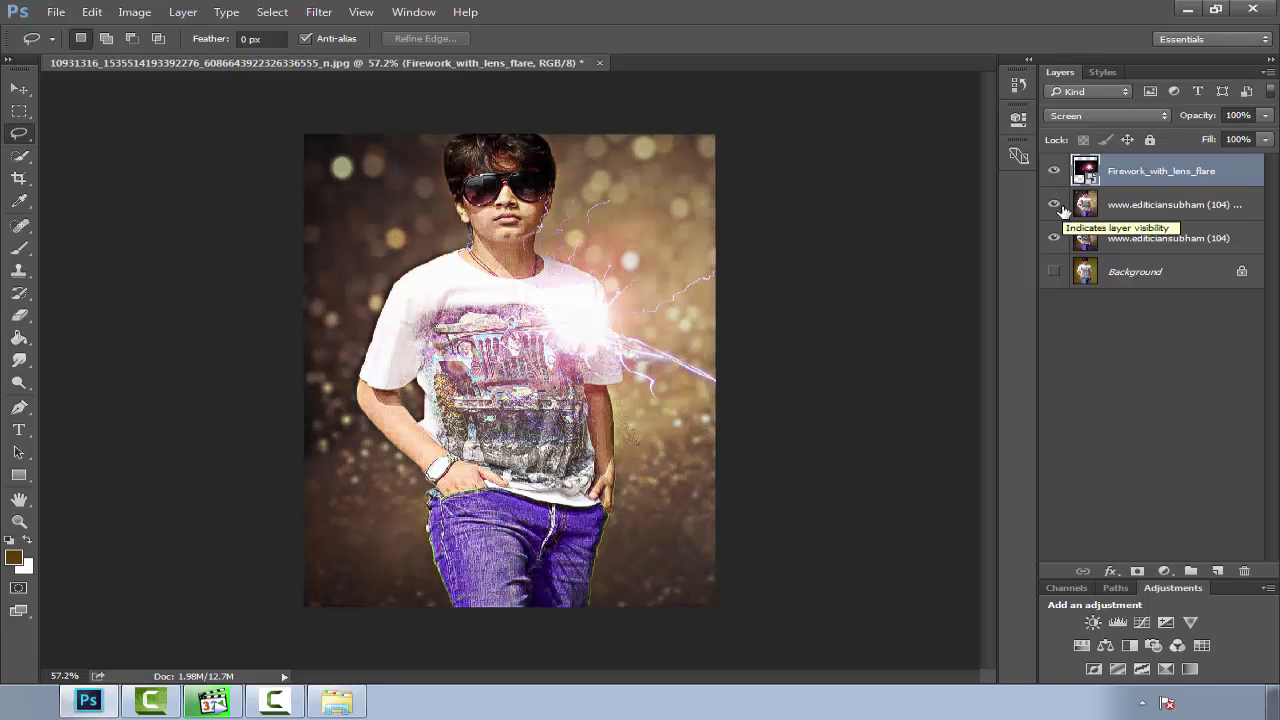
{"action": "left_click", "coordinate": [1113, 210]}
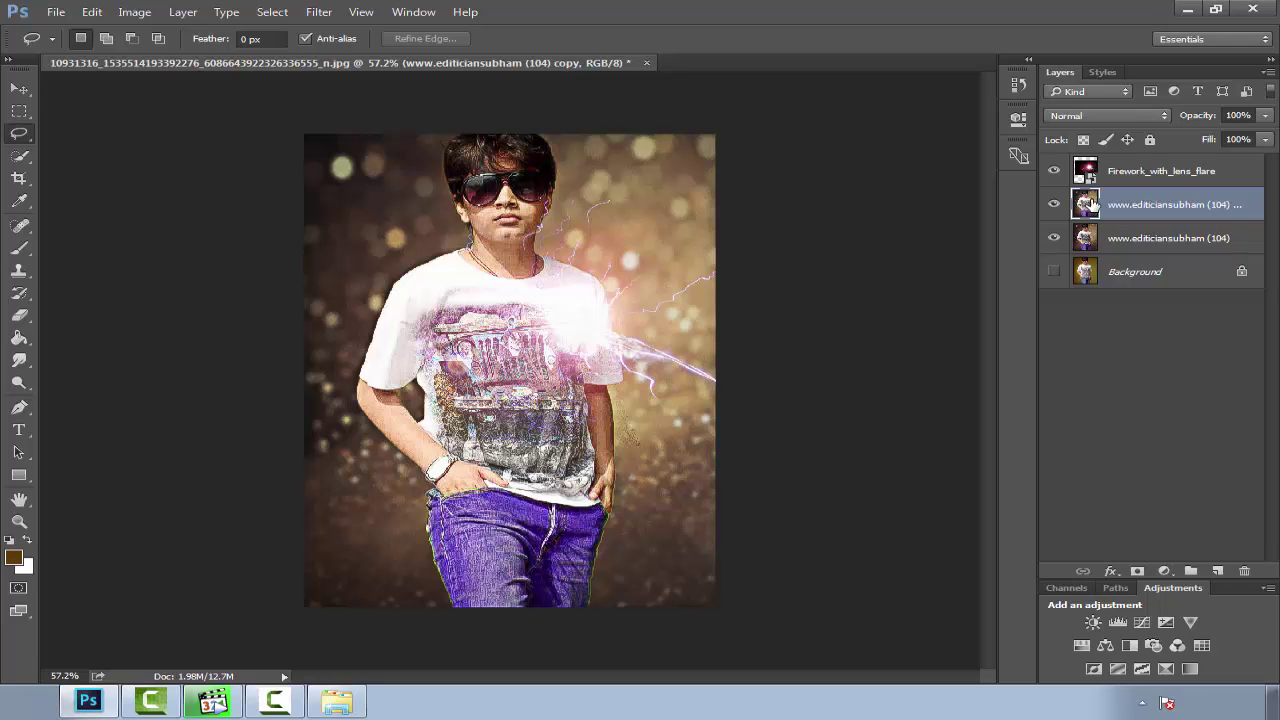
Step: Merge the duplicate photo layer down and return Explorer to the PiC ToolX folder
{"action": "key", "text": "e"}
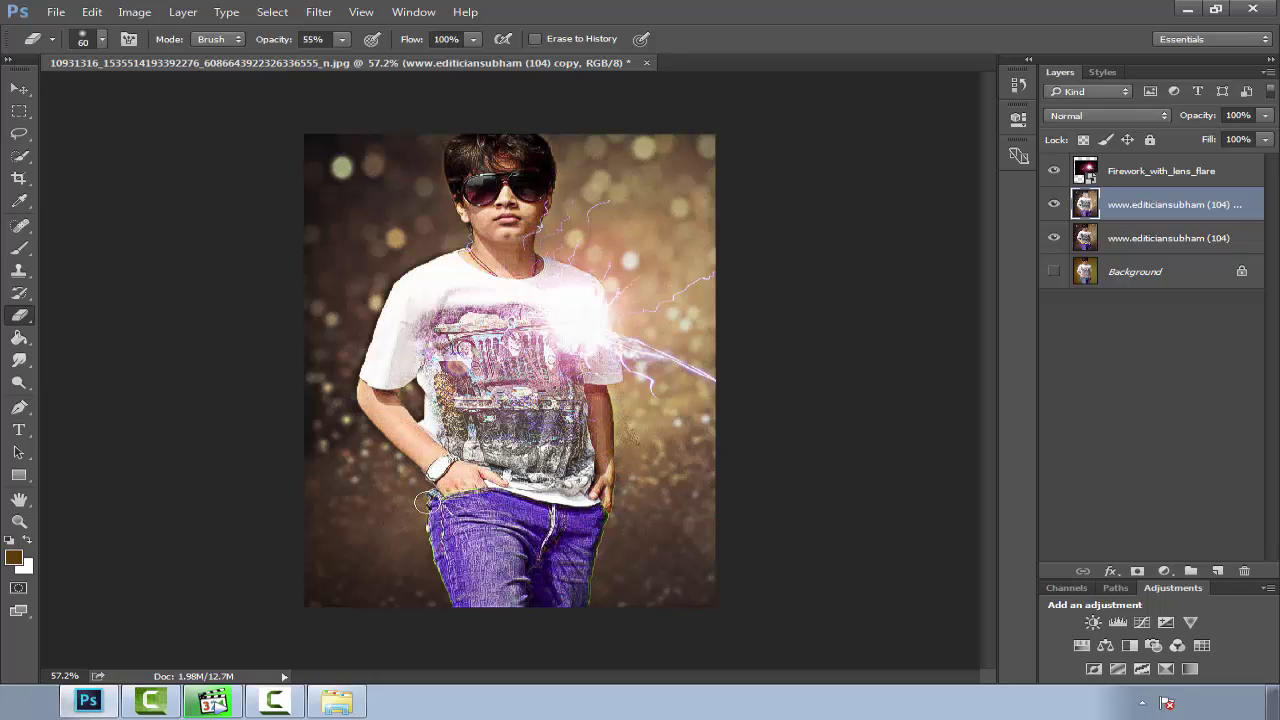
{"action": "right_click", "coordinate": [1152, 204]}
{"action": "left_click", "coordinate": [996, 526]}
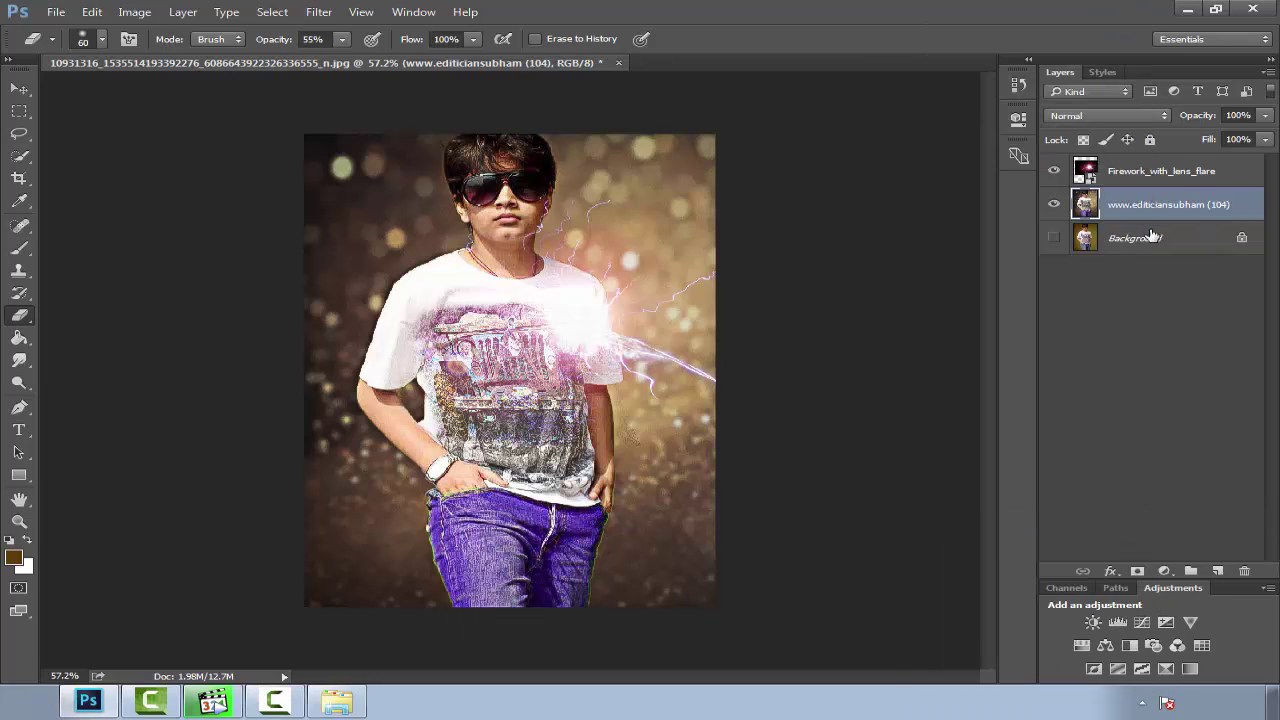
{"action": "left_click", "coordinate": [337, 700]}
{"action": "key", "text": "BackSpace"}
Step: Open the PNG folder in PiC ToolX and drag cigarette_PNG4755 onto the photo
{"action": "double_click", "coordinate": [462, 212]}
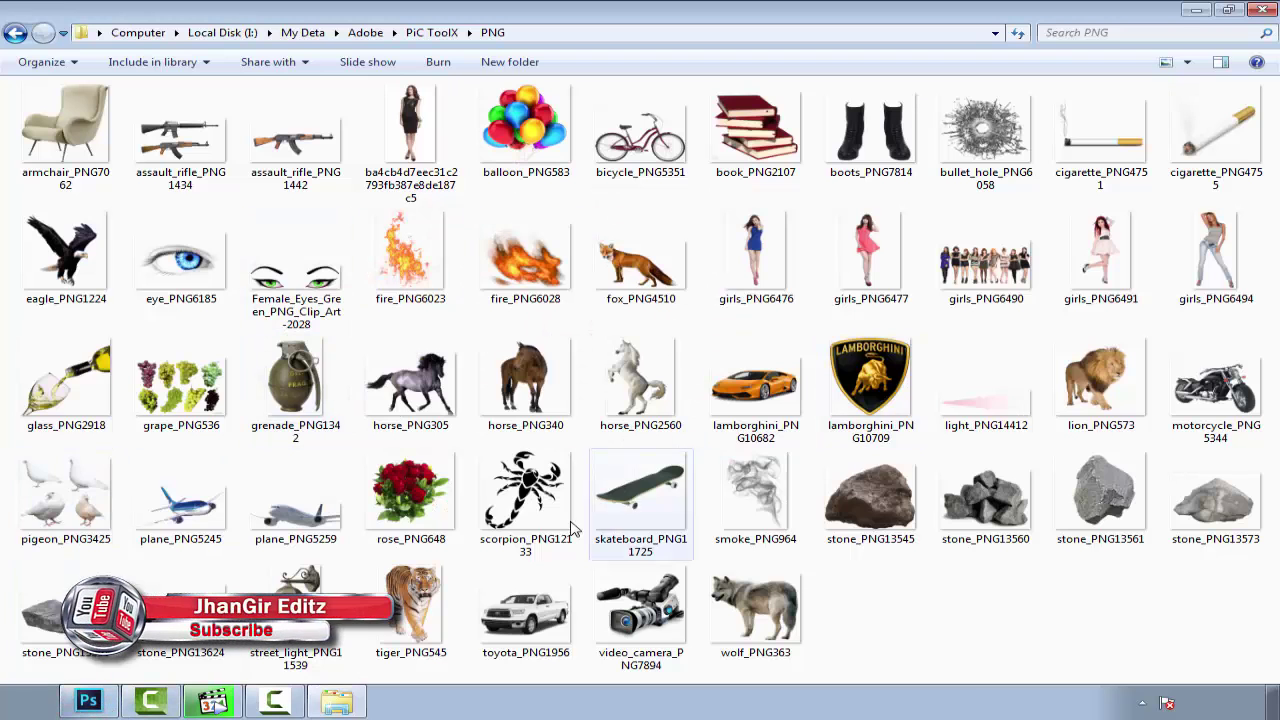
{"action": "key", "text": "BackSpace"}
{"action": "double_click", "coordinate": [440, 215]}
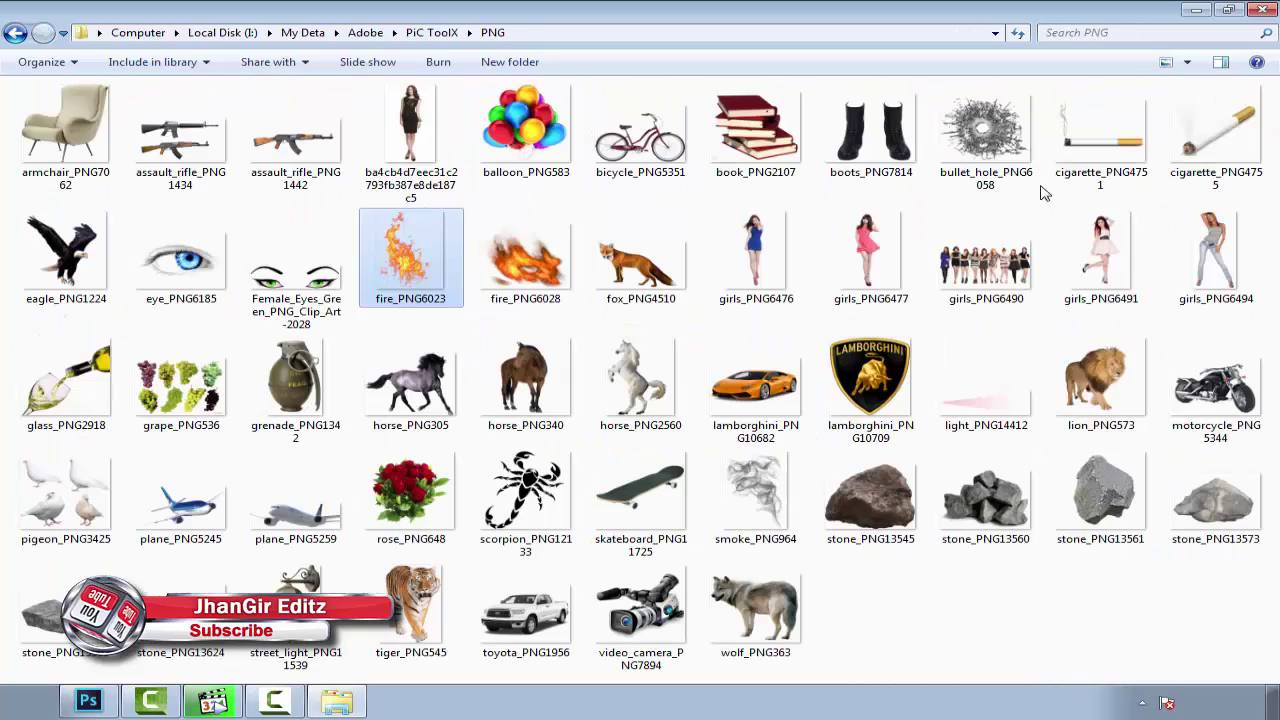
{"action": "mouse_move", "coordinate": [1215, 130]}
{"action": "left_mouse_down"}
{"action": "mouse_move", "coordinate": [940, 385]}
{"action": "mouse_move", "coordinate": [540, 350]}
{"action": "mouse_move", "coordinate": [453, 218]}
{"action": "left_mouse_up"}
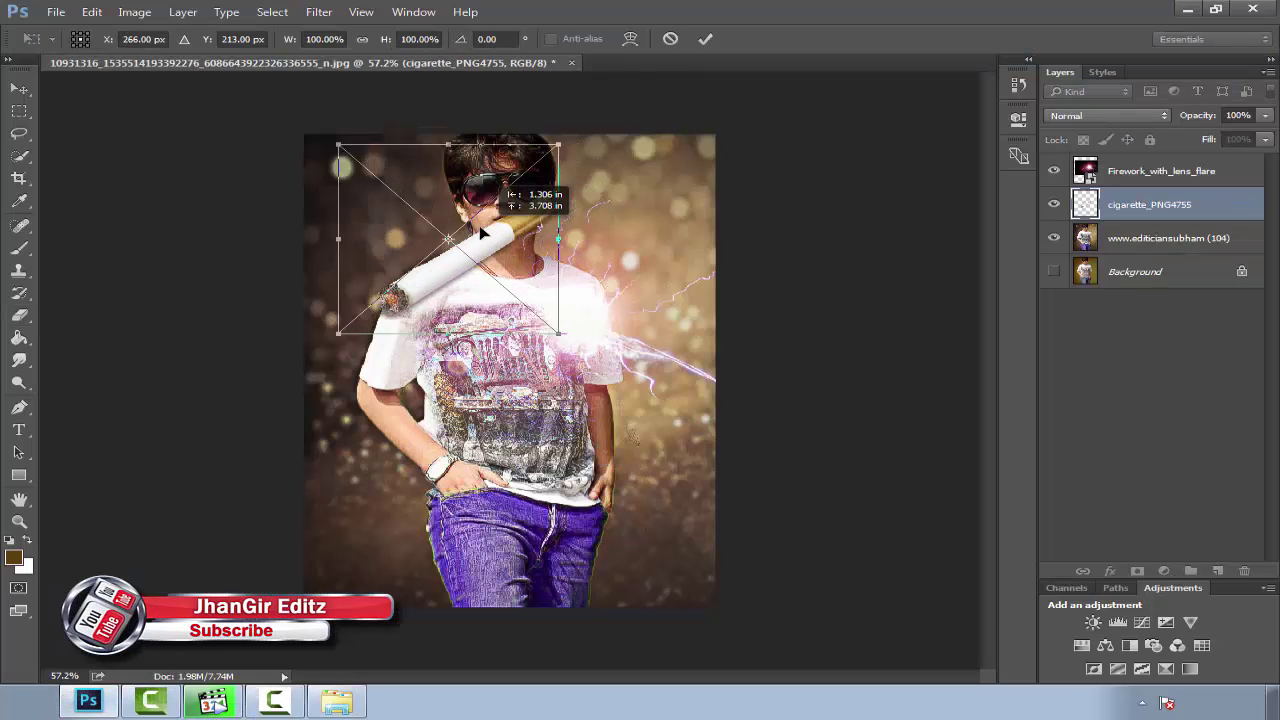
Step: Commit the placed cigarette and set its layer opacity to 54%, keeping Normal blending
{"action": "left_click", "coordinate": [708, 39]}
{"action": "key", "text": "e"}
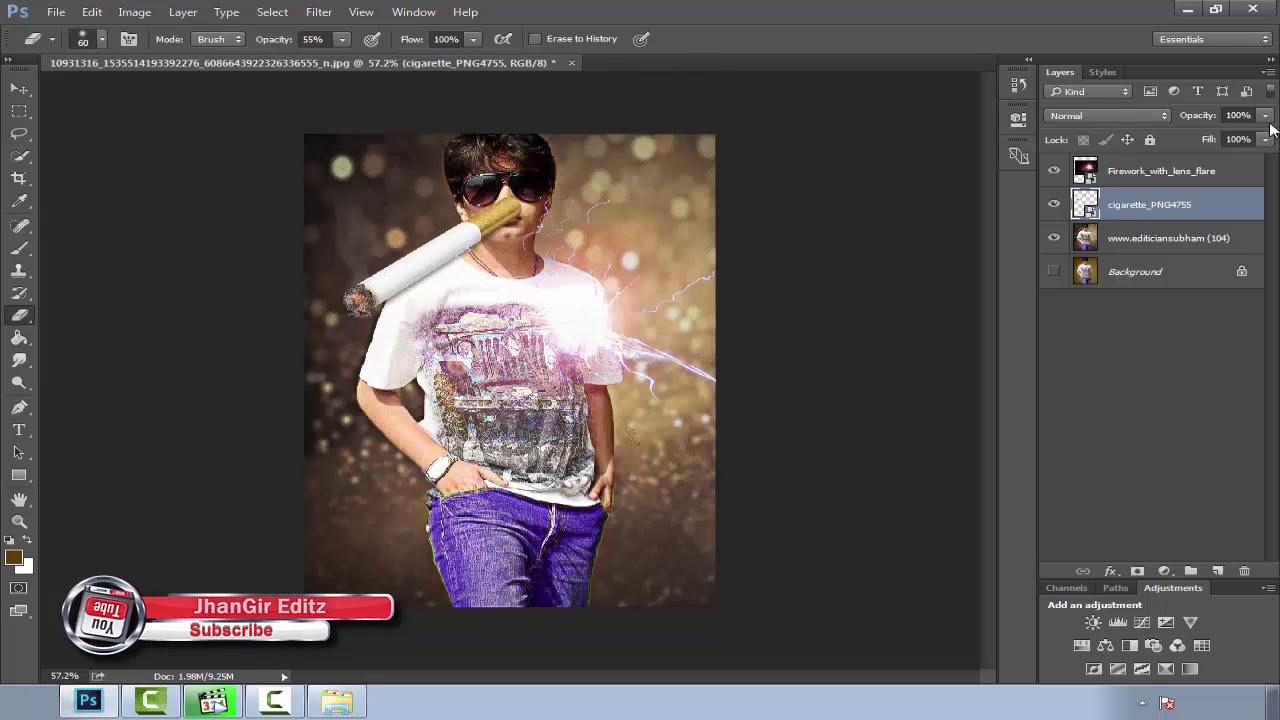
{"action": "left_click", "coordinate": [1265, 115]}
{"action": "left_click", "coordinate": [1204, 134]}
{"action": "left_click", "coordinate": [1108, 115]}
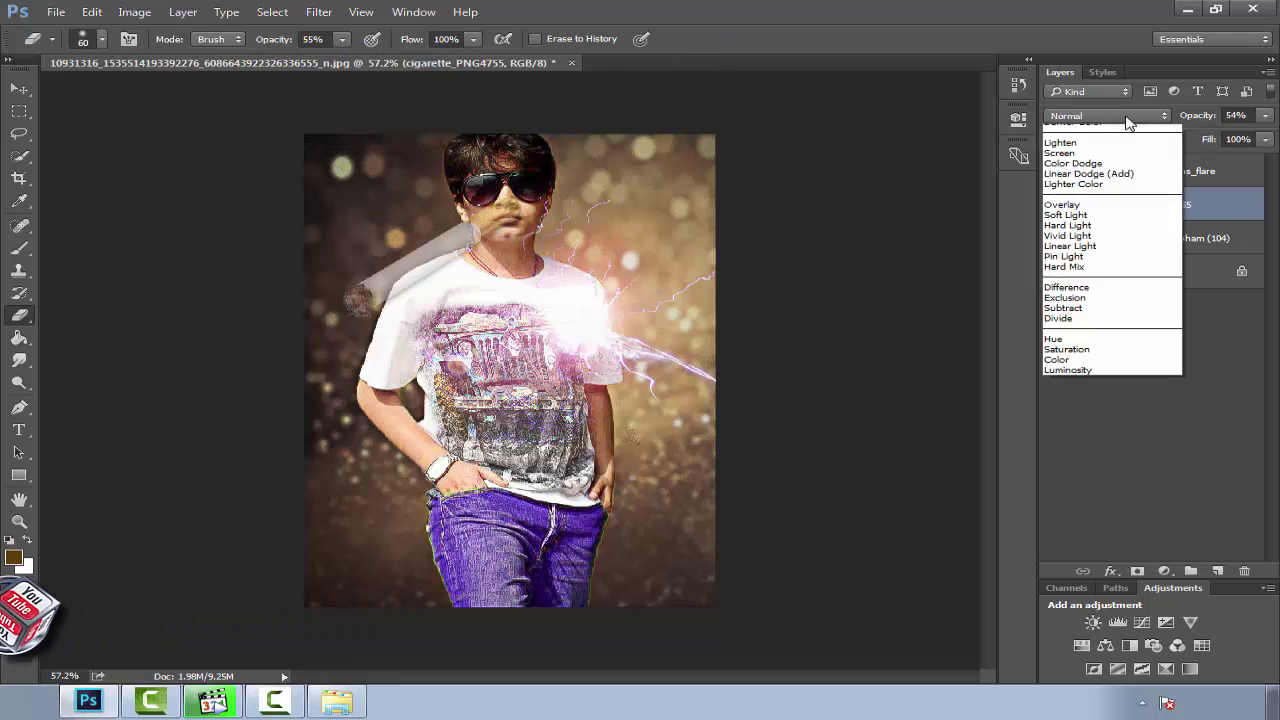
{"action": "key", "text": "Escape"}
Step: Scale the cigarette down with Free Transform (Ctrl+T) and move it onto the boy's mouth
{"action": "key", "text": "v"}
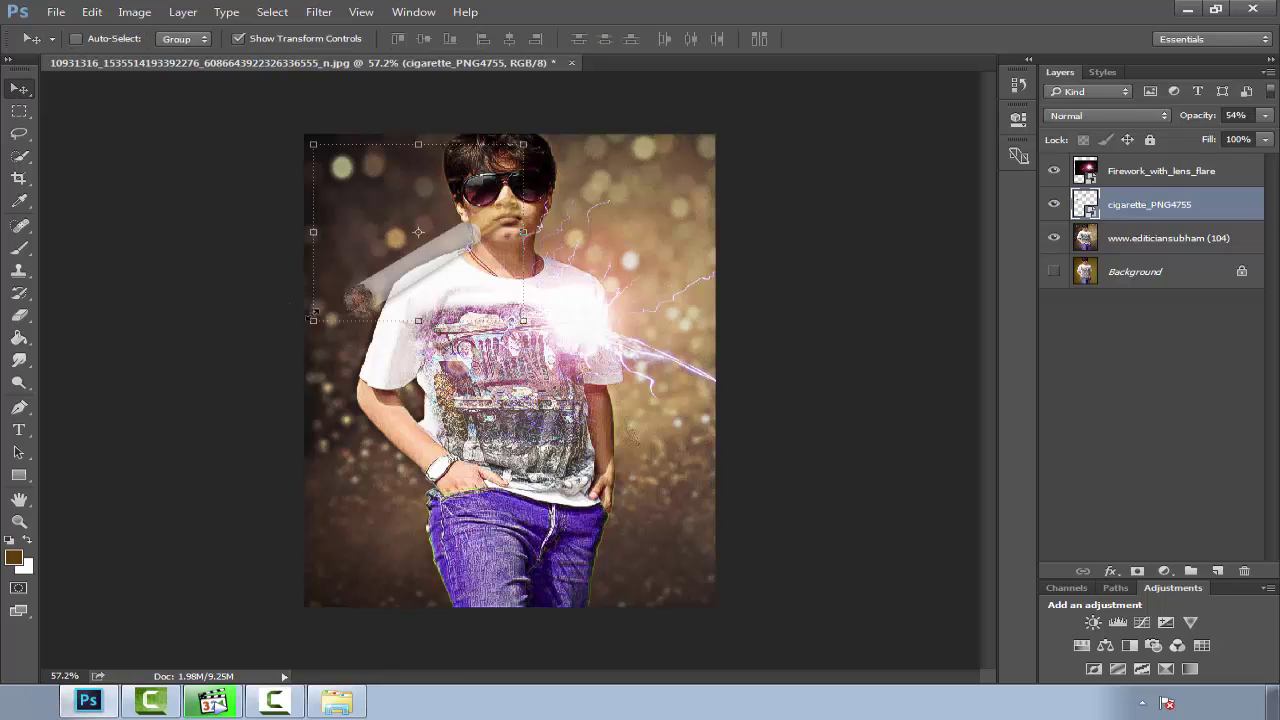
{"action": "key", "text": "ctrl+t"}
{"action": "left_click_drag", "start_coordinate": [344, 318], "coordinate": [571, 150]}
{"action": "left_click_drag", "start_coordinate": [628, 100], "coordinate": [513, 203]}
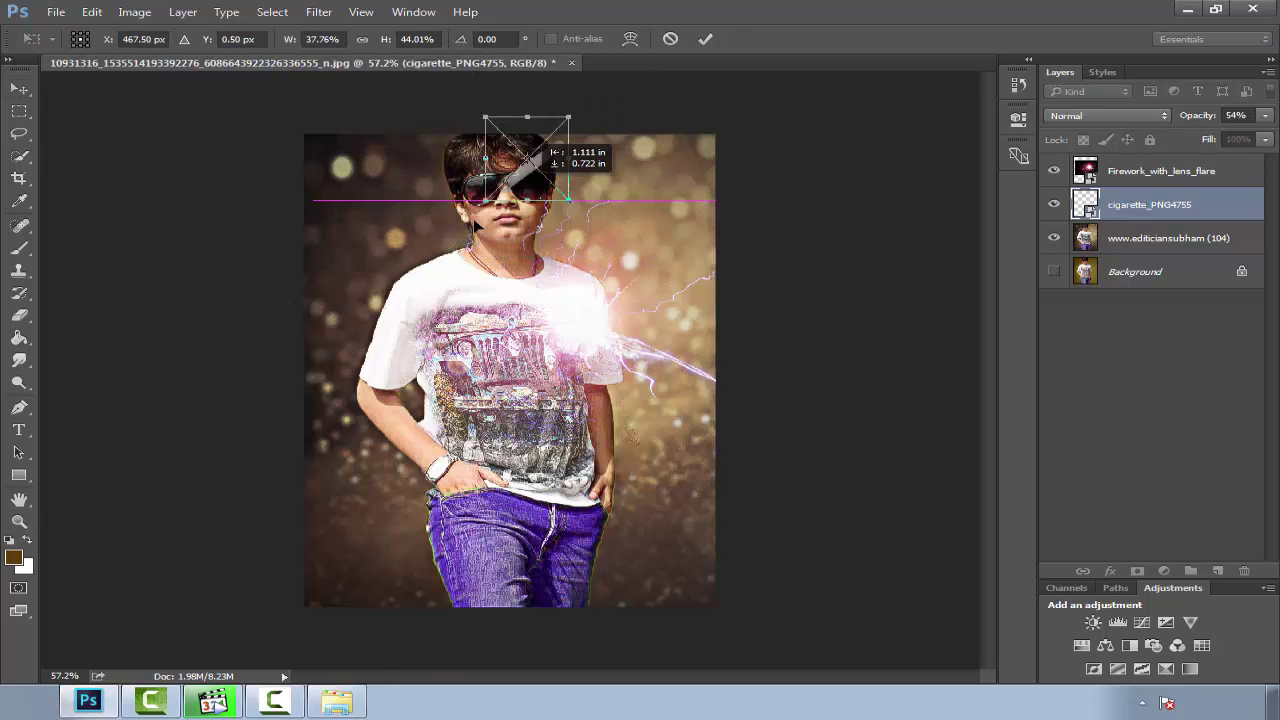
{"action": "scroll", "coordinate": [513, 203], "scroll_direction": "up", "scroll_amount": 5}
{"action": "scroll", "coordinate": [540, 202], "scroll_direction": "up", "scroll_amount": 3}
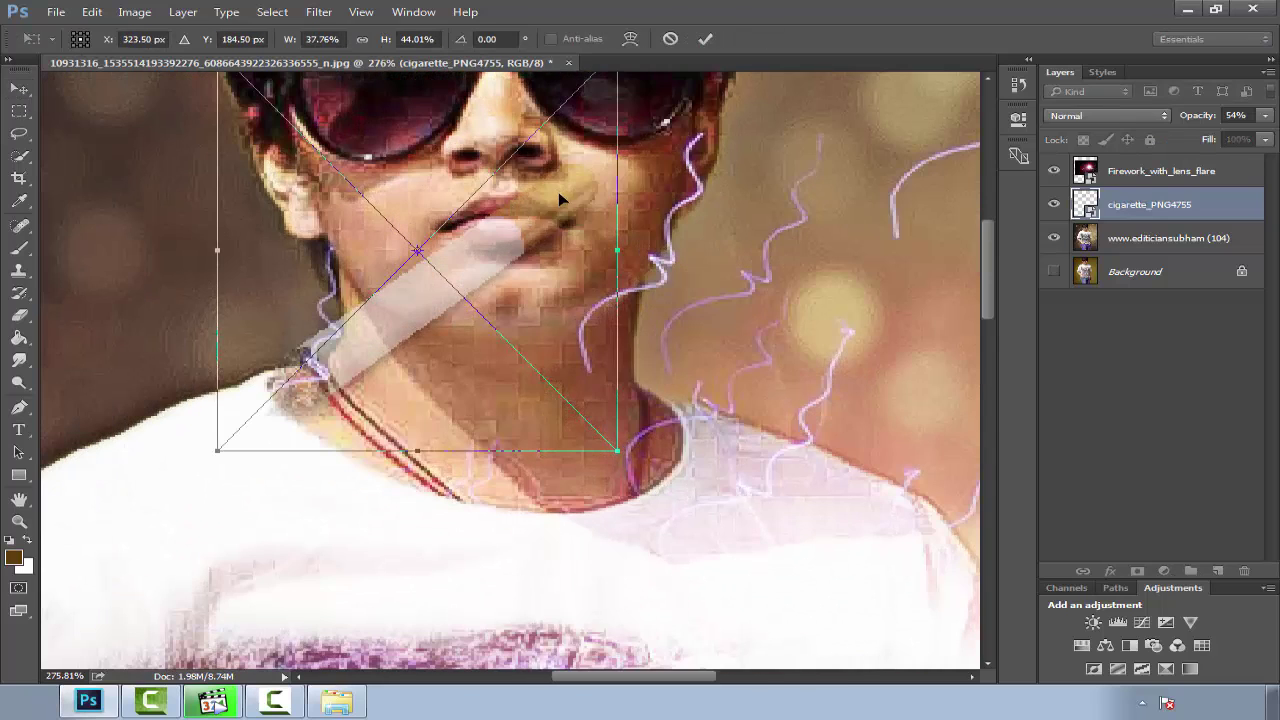
{"action": "left_click_drag", "start_coordinate": [215, 456], "coordinate": [305, 344]}
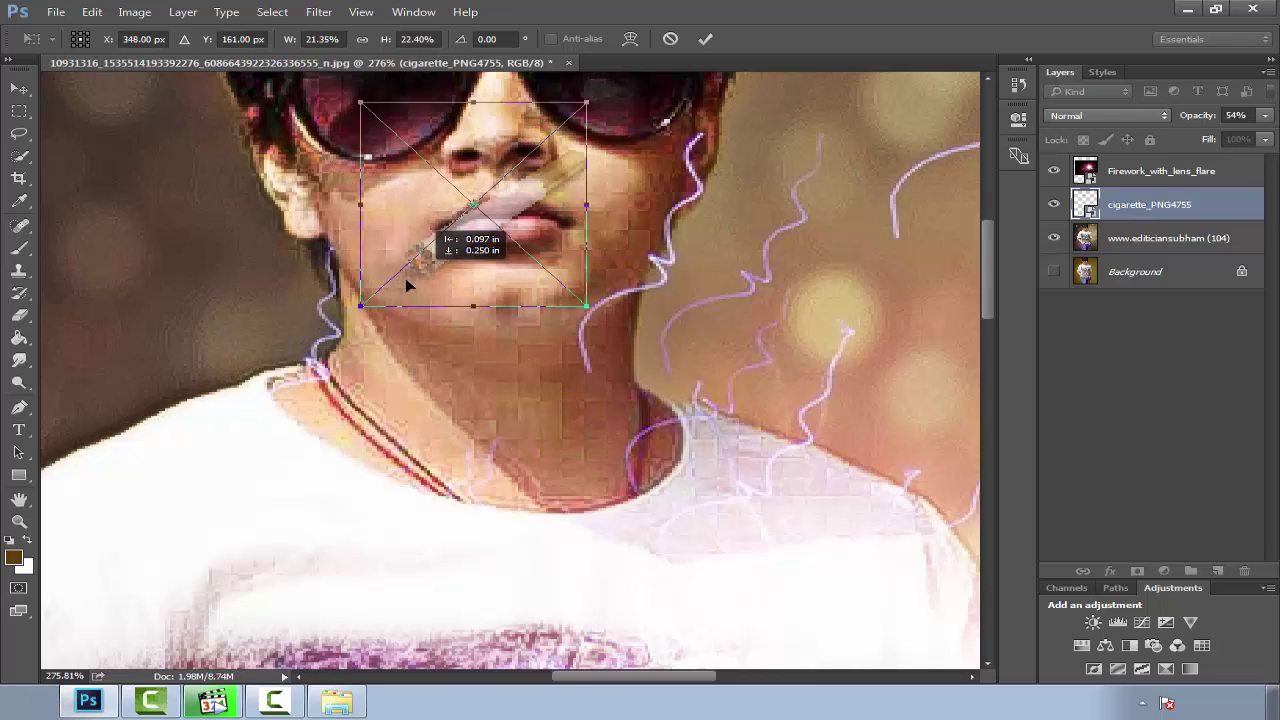
Step: Warp the cigarette so it bends between the lips, then commit
{"action": "right_click", "coordinate": [466, 226]}
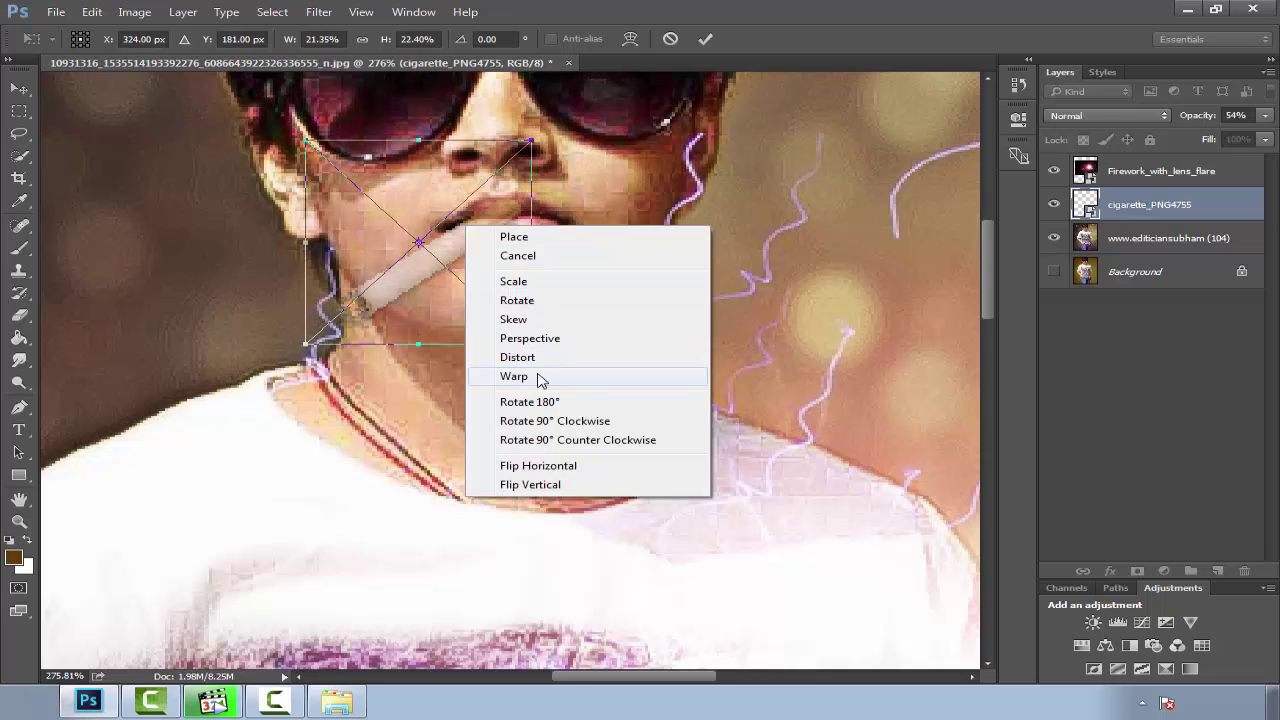
{"action": "left_click", "coordinate": [538, 375]}
{"action": "mouse_move", "coordinate": [376, 315]}
{"action": "left_mouse_down"}
{"action": "mouse_move", "coordinate": [368, 290]}
{"action": "mouse_move", "coordinate": [510, 207]}
{"action": "mouse_move", "coordinate": [487, 228]}
{"action": "mouse_move", "coordinate": [495, 216]}
{"action": "left_mouse_up"}
{"action": "left_click", "coordinate": [705, 38]}
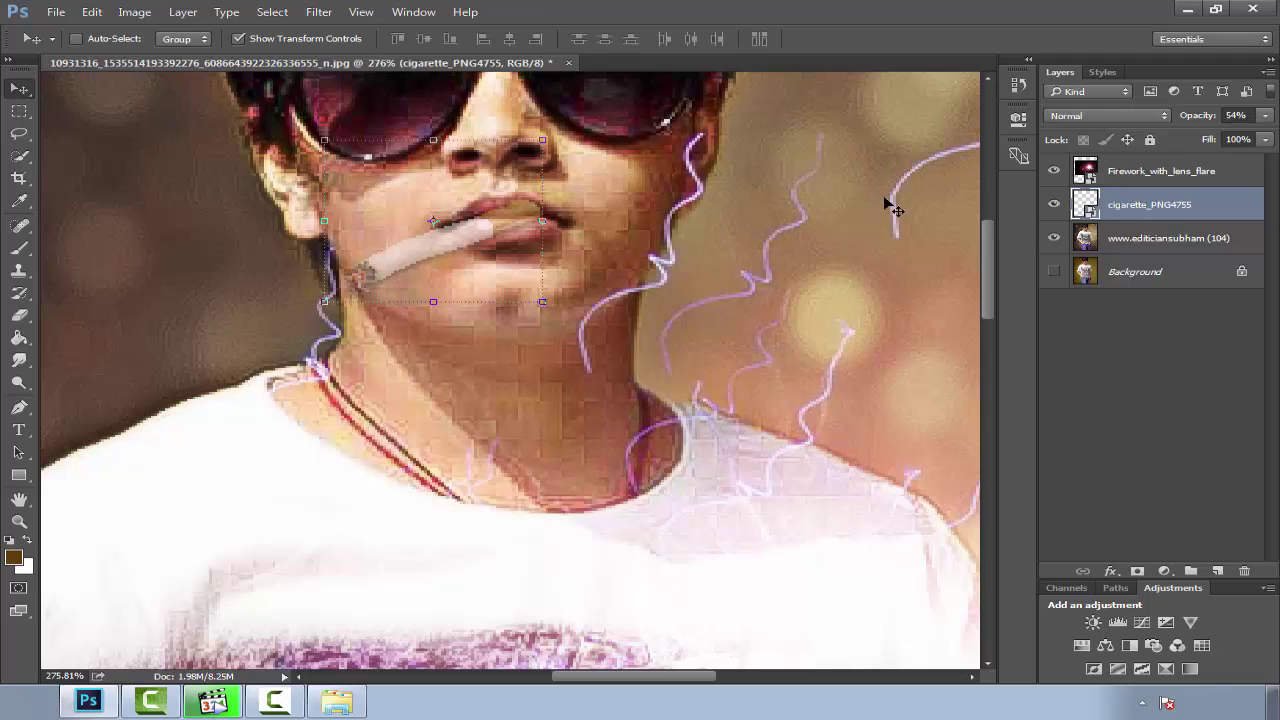
Step: Choose the Eraser and raise its opacity to 100%
{"action": "key", "text": "e"}
{"action": "right_click", "coordinate": [652, 228]}
{"action": "key", "text": "Escape"}
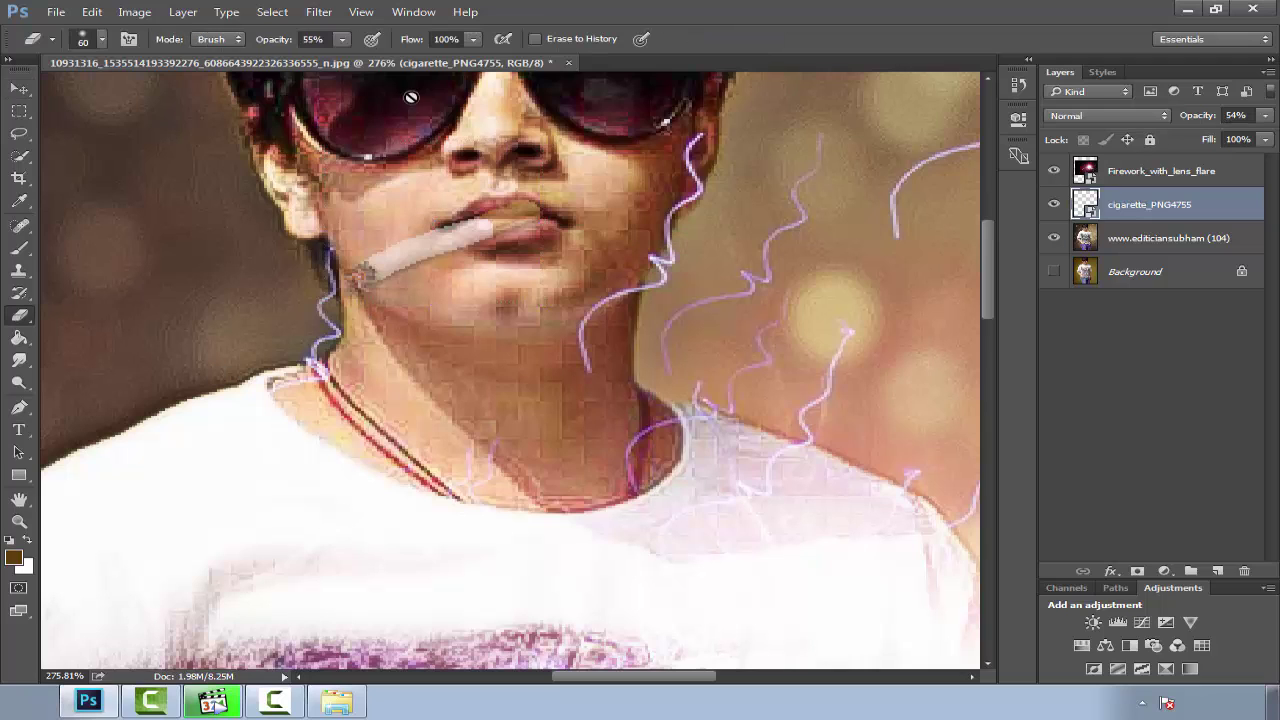
{"action": "left_click", "coordinate": [344, 39]}
Step: Rasterize the cigarette layer and shrink the eraser brush to size 8
{"action": "left_click", "coordinate": [520, 200]}
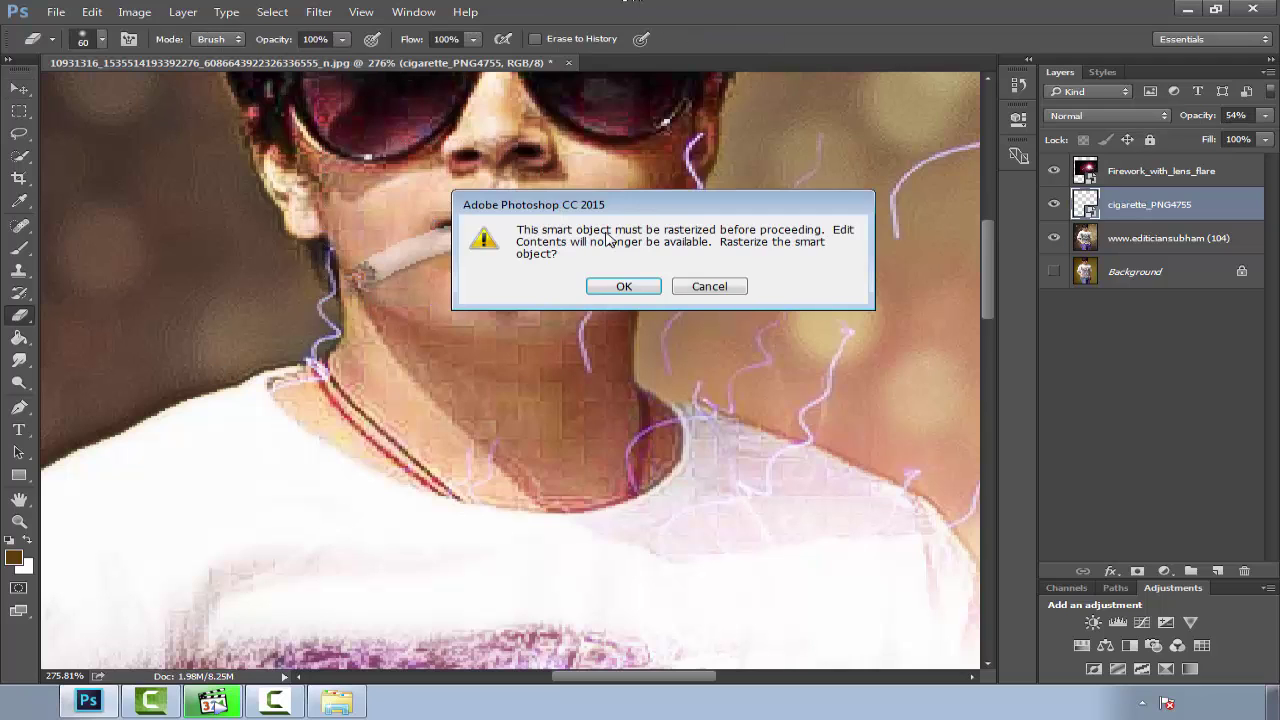
{"action": "left_click", "coordinate": [623, 286]}
{"action": "scroll", "coordinate": [495, 170], "scroll_direction": "up", "scroll_amount": 2}
{"action": "key", "text": "bracketleft"}
{"action": "key", "text": "bracketleft"}
{"action": "key", "text": "bracketleft"}
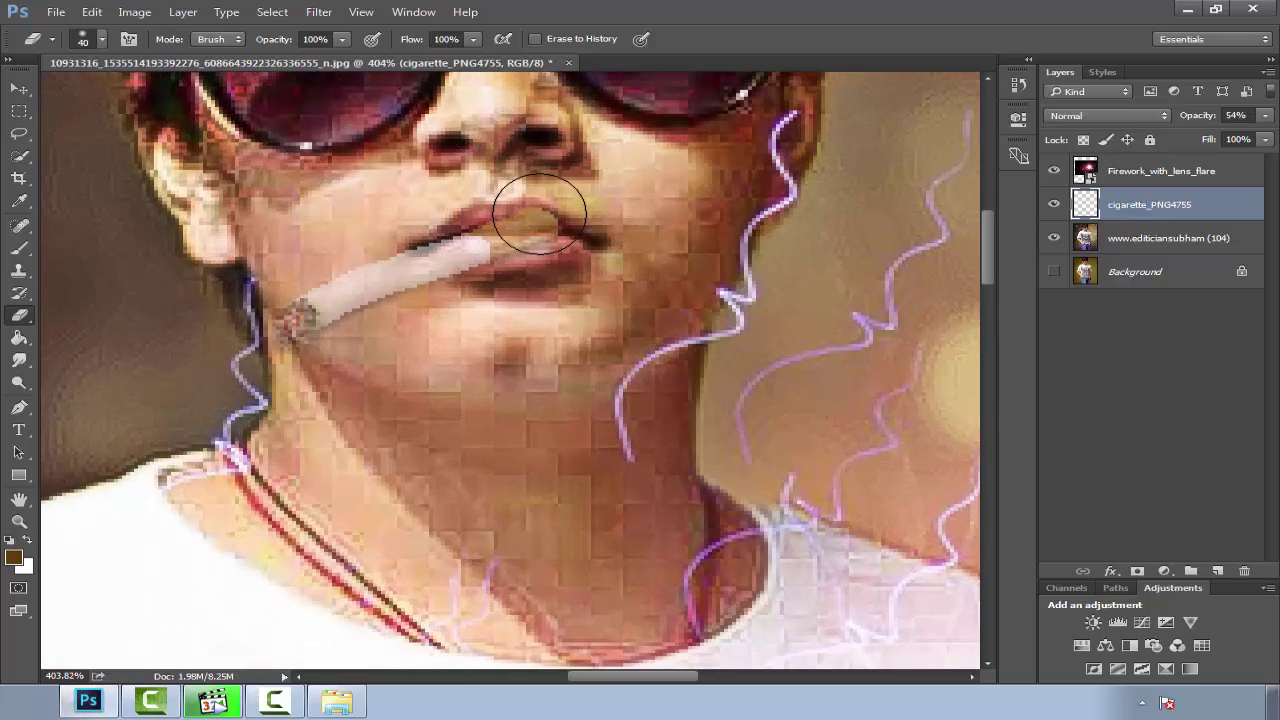
{"action": "key", "text": "bracketleft"}
{"action": "key", "text": "bracketleft"}
{"action": "key", "text": "bracketleft"}
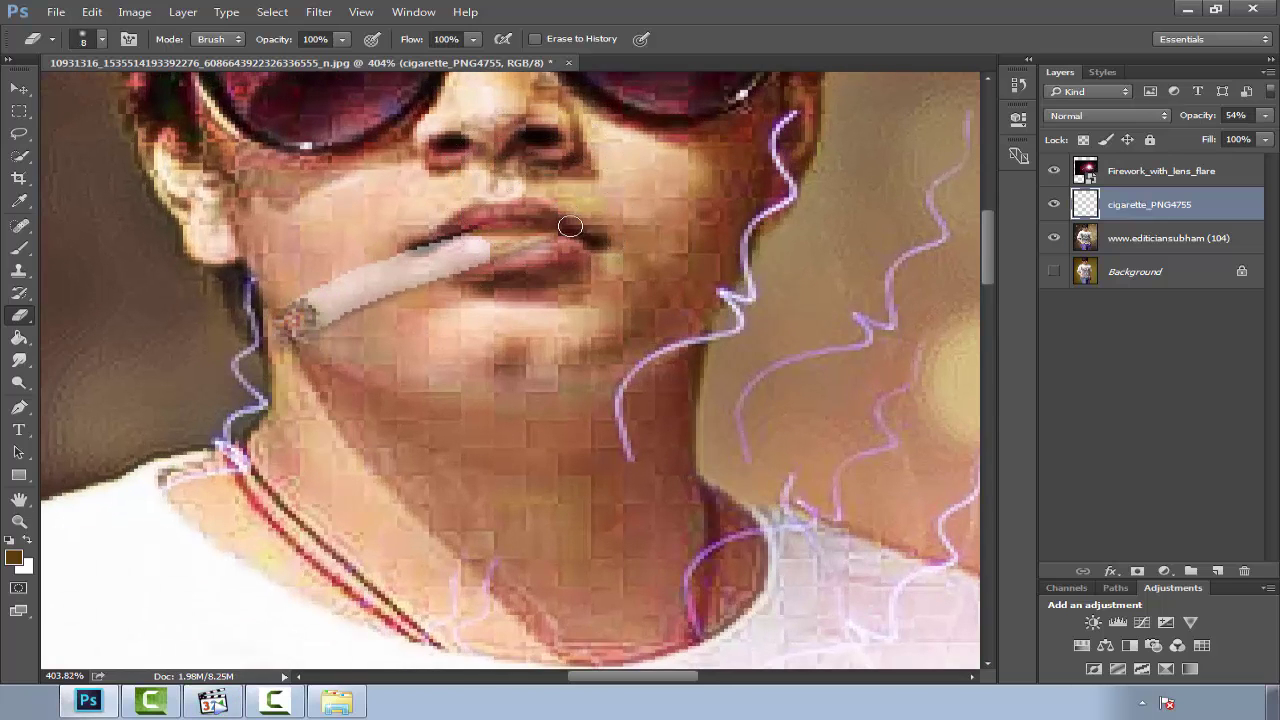
Step: Raise the cigarette layer's opacity back to 100%
{"action": "left_click", "coordinate": [1265, 115]}
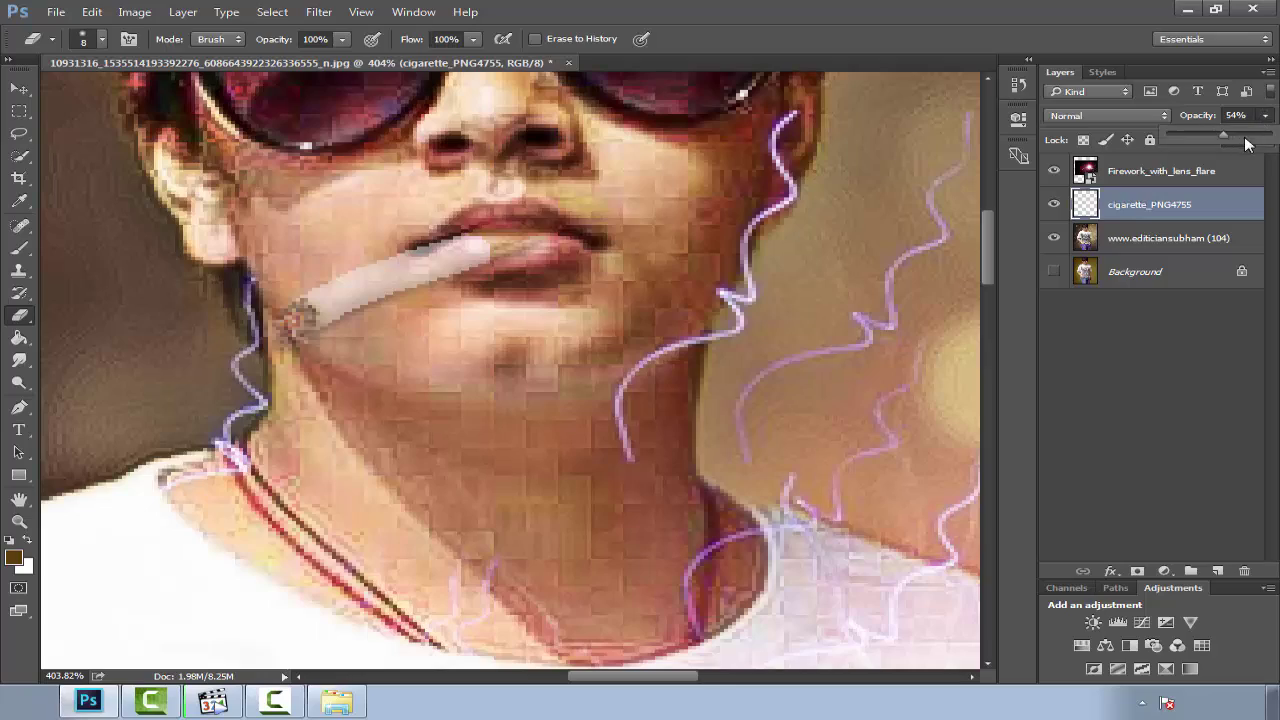
{"action": "left_click_drag", "start_coordinate": [1232, 132], "coordinate": [1262, 132]}
{"action": "scroll", "coordinate": [643, 289], "scroll_direction": "down", "scroll_amount": 4}
{"action": "scroll", "coordinate": [643, 289], "scroll_direction": "down", "scroll_amount": 3}
{"action": "scroll", "coordinate": [643, 289], "scroll_direction": "down", "scroll_amount": 2}
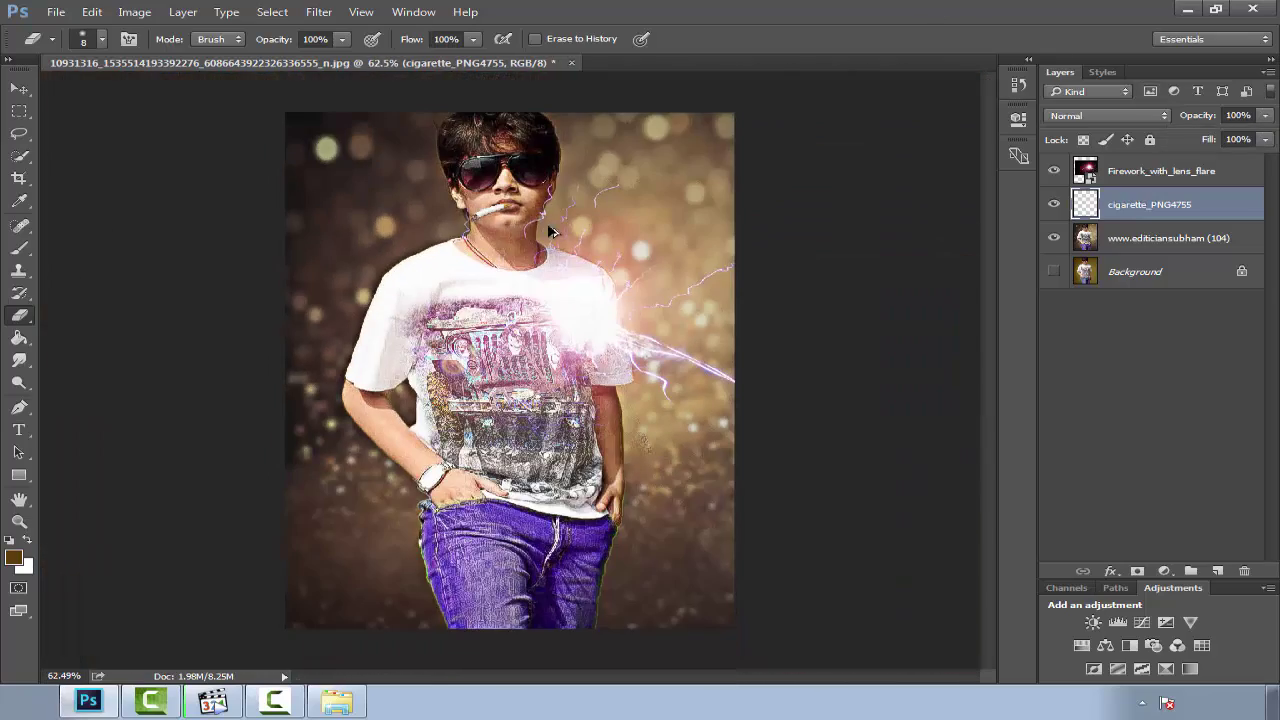
{"action": "scroll", "coordinate": [520, 180], "scroll_direction": "up", "scroll_amount": 3}
{"action": "scroll", "coordinate": [520, 180], "scroll_direction": "up", "scroll_amount": 3}
{"action": "scroll", "coordinate": [300, 180], "scroll_direction": "up", "scroll_amount": 2}
Step: Narrow the cigarette to 72.15% and move it squarely between the lips
{"action": "left_click", "coordinate": [19, 88]}
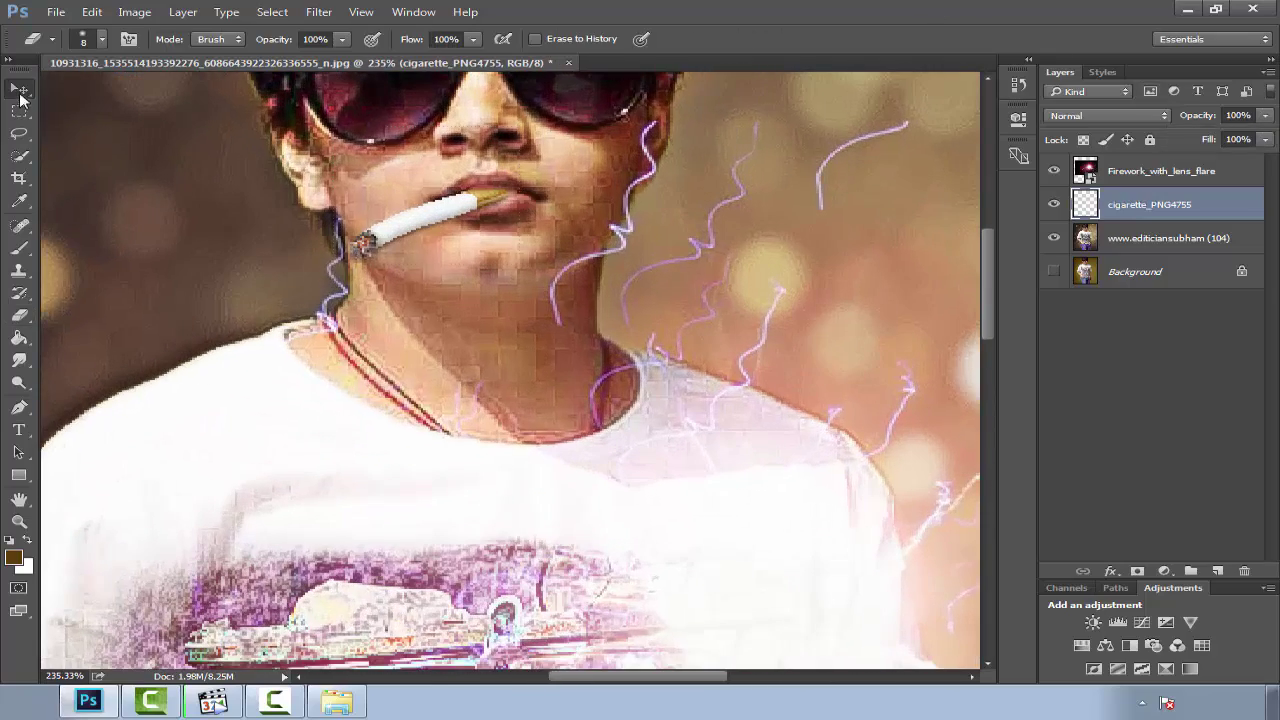
{"action": "right_click", "coordinate": [381, 213]}
{"action": "left_click", "coordinate": [371, 168]}
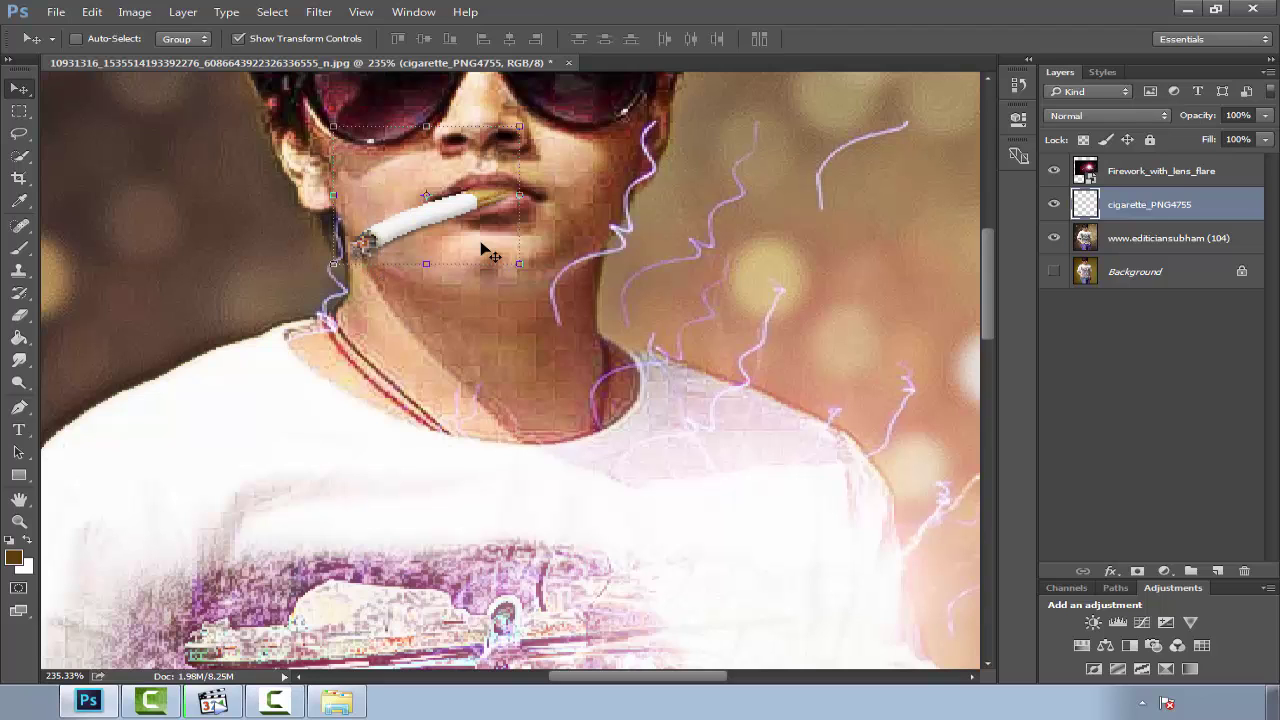
{"action": "left_click_drag", "start_coordinate": [333, 196], "coordinate": [375, 199]}
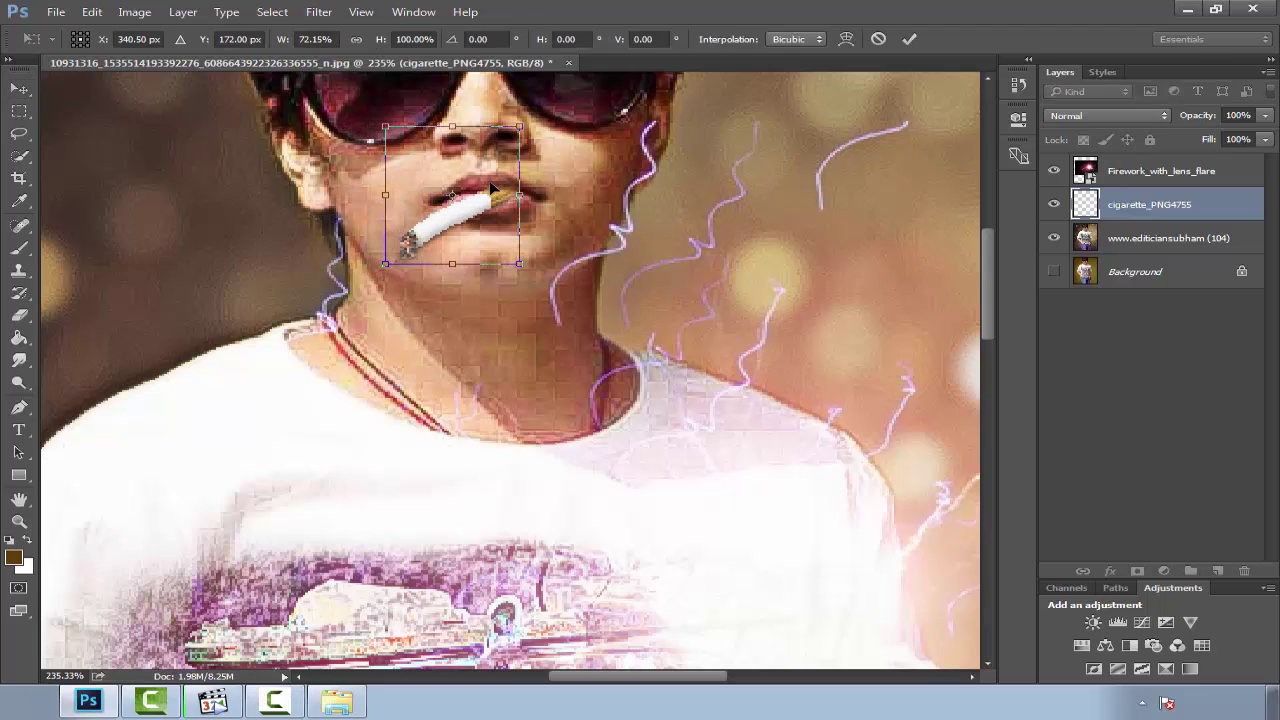
{"action": "left_click_drag", "start_coordinate": [492, 190], "coordinate": [480, 180]}
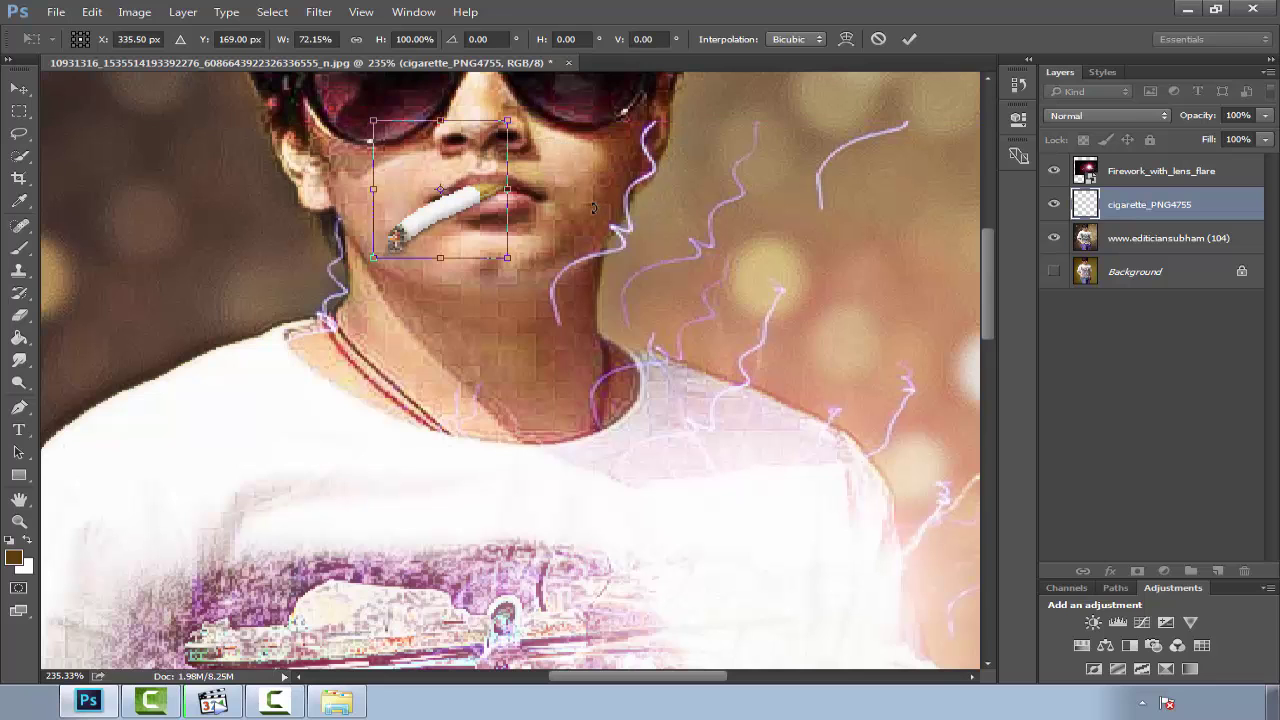
{"action": "left_click", "coordinate": [909, 40]}
Step: Pick the Lasso tool and scroll around to check the cigarette's placement
{"action": "scroll", "coordinate": [673, 204], "scroll_direction": "down", "scroll_amount": 5}
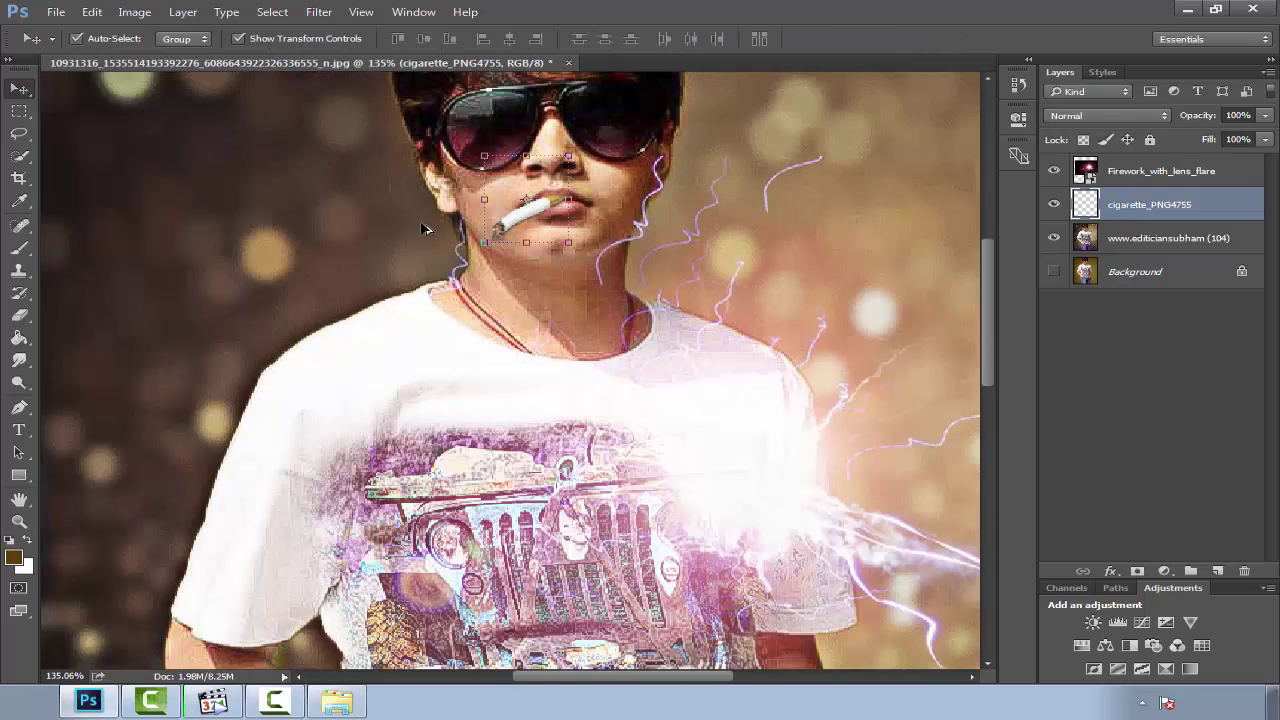
{"action": "key", "text": "l"}
{"action": "scroll", "coordinate": [466, 258], "scroll_direction": "down", "scroll_amount": 1}
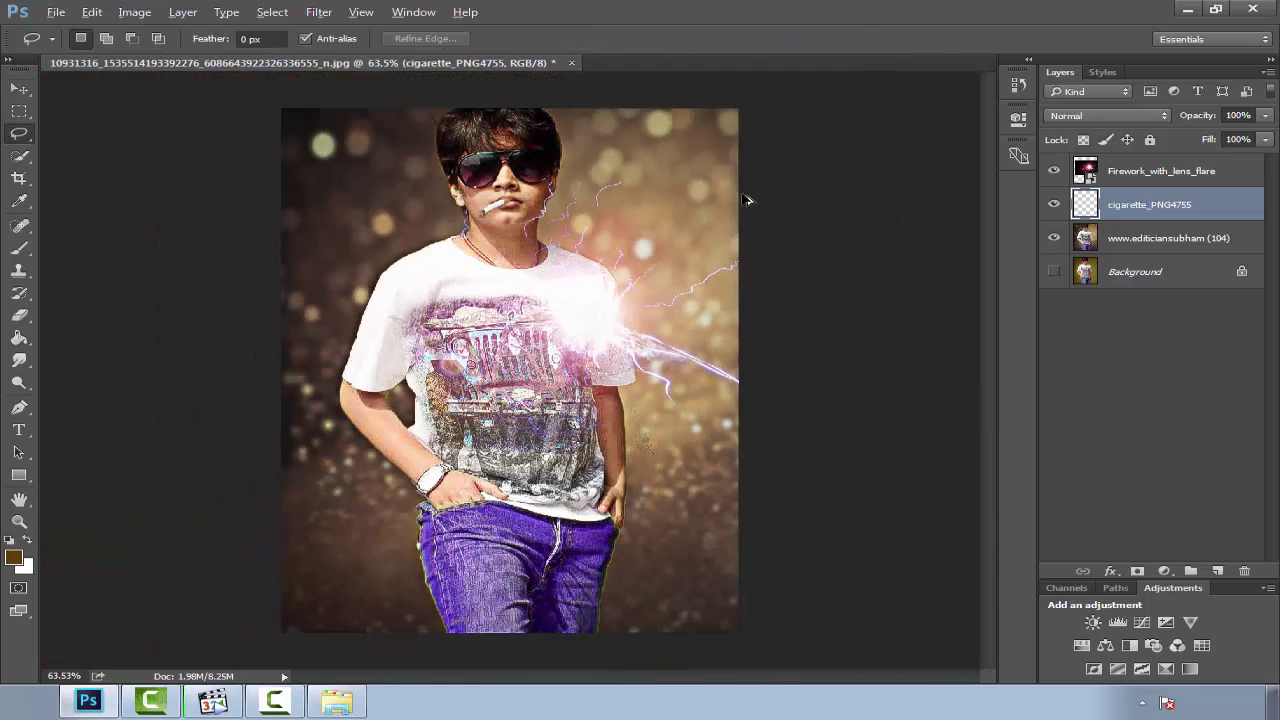
{"action": "scroll", "coordinate": [515, 165], "scroll_direction": "up", "scroll_amount": 1}
{"action": "scroll", "coordinate": [505, 185], "scroll_direction": "up", "scroll_amount": 1}
{"action": "scroll", "coordinate": [535, 205], "scroll_direction": "down", "scroll_amount": 1}
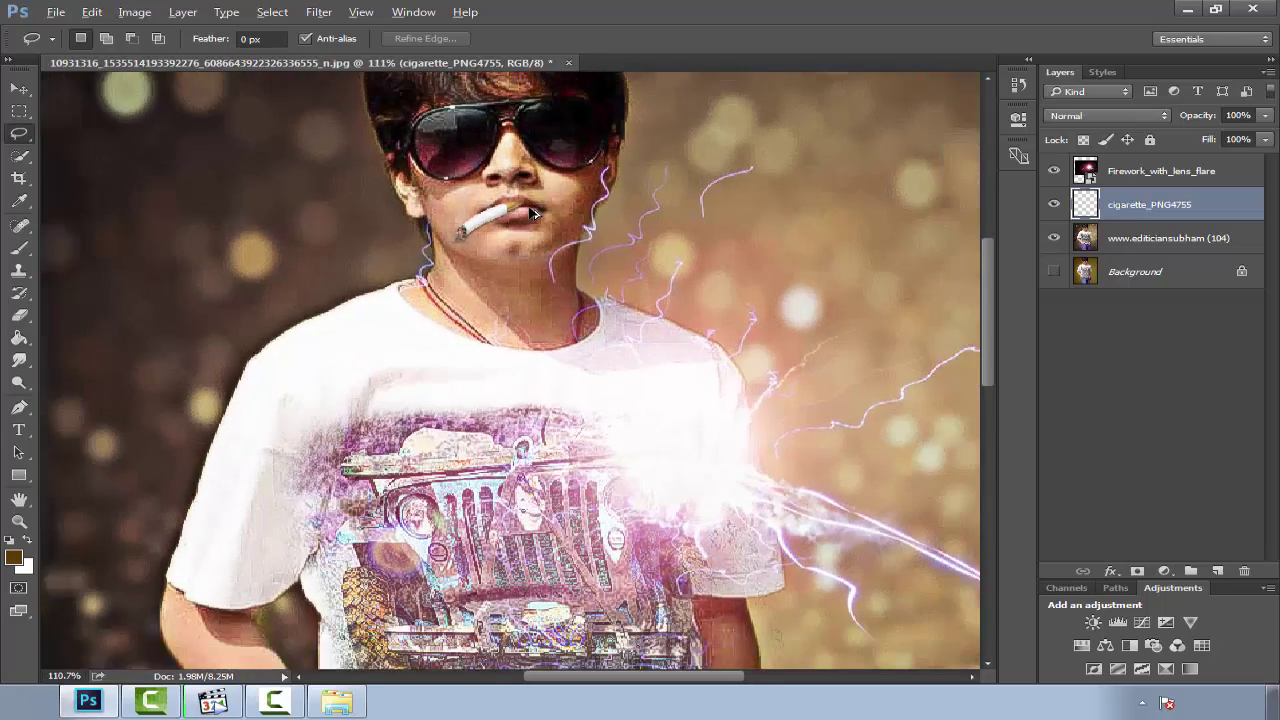
{"action": "scroll", "coordinate": [531, 222], "scroll_direction": "down", "scroll_amount": 1}
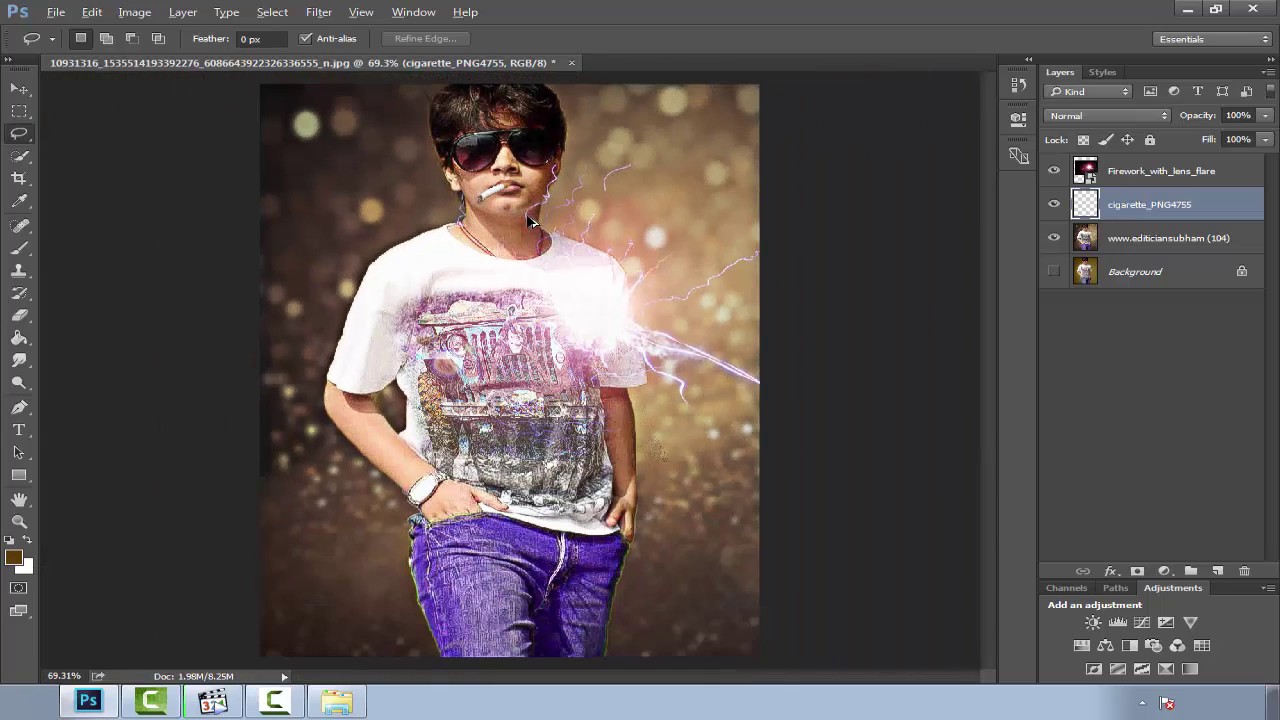
Step: Add a new empty layer and set the foreground colour to bright green
{"action": "left_click", "coordinate": [1217, 570]}
{"action": "scroll", "coordinate": [505, 138], "scroll_direction": "up", "scroll_amount": 1}
{"action": "scroll", "coordinate": [505, 138], "scroll_direction": "up", "scroll_amount": 1}
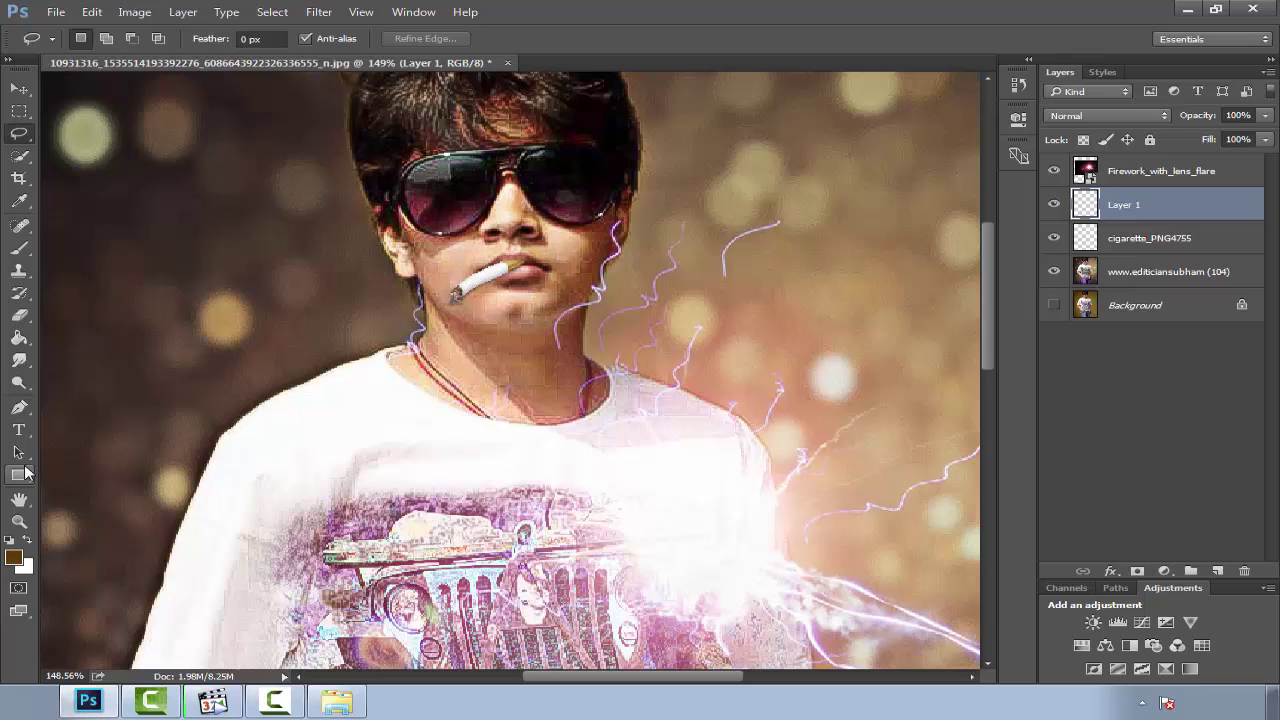
{"action": "left_click", "coordinate": [15, 558]}
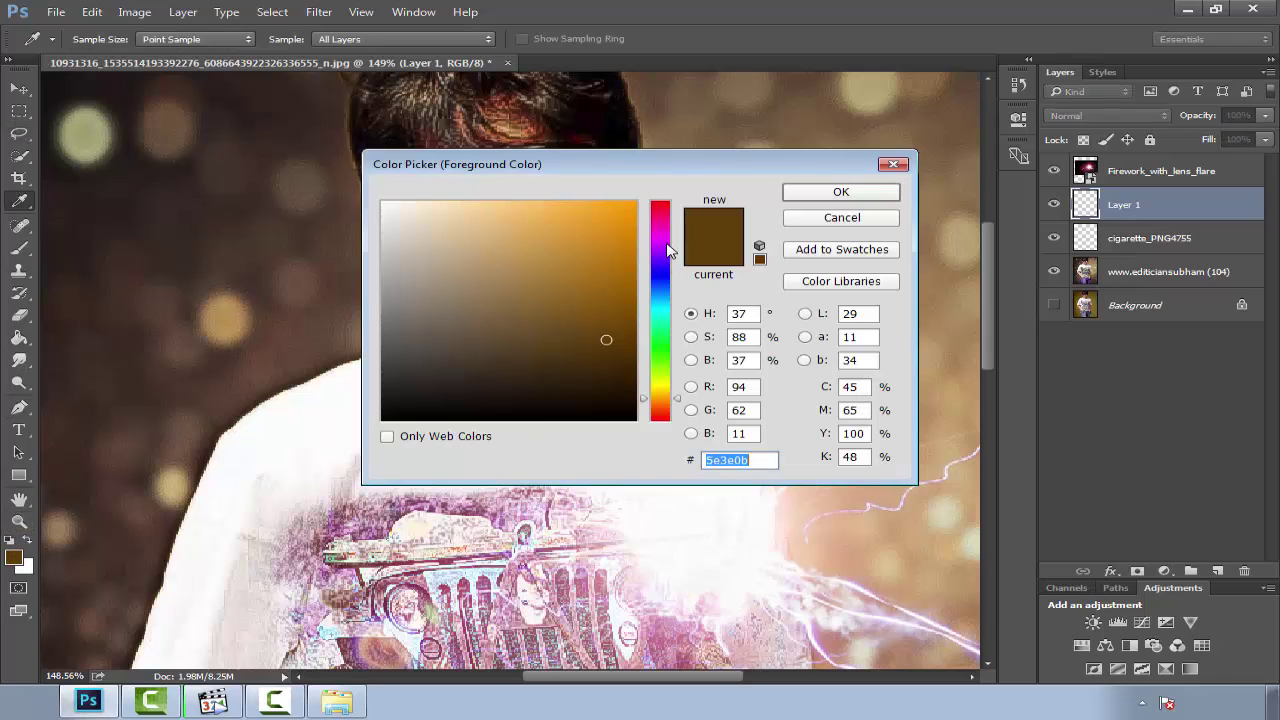
{"action": "left_click_drag", "start_coordinate": [668, 250], "coordinate": [663, 350]}
{"action": "left_click", "coordinate": [634, 203]}
{"action": "left_click", "coordinate": [855, 195]}
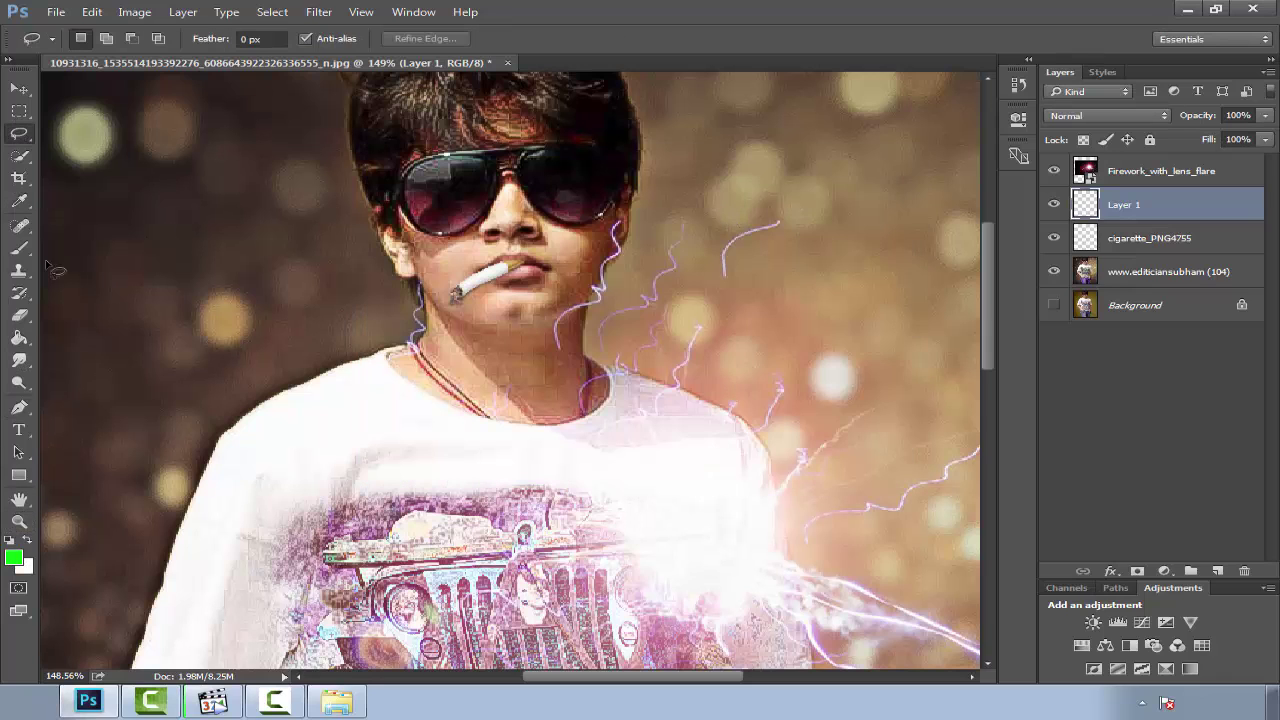
Step: Paint green over both lenses with a 50 px brush and cycle the layer's blend modes
{"action": "left_click", "coordinate": [19, 248]}
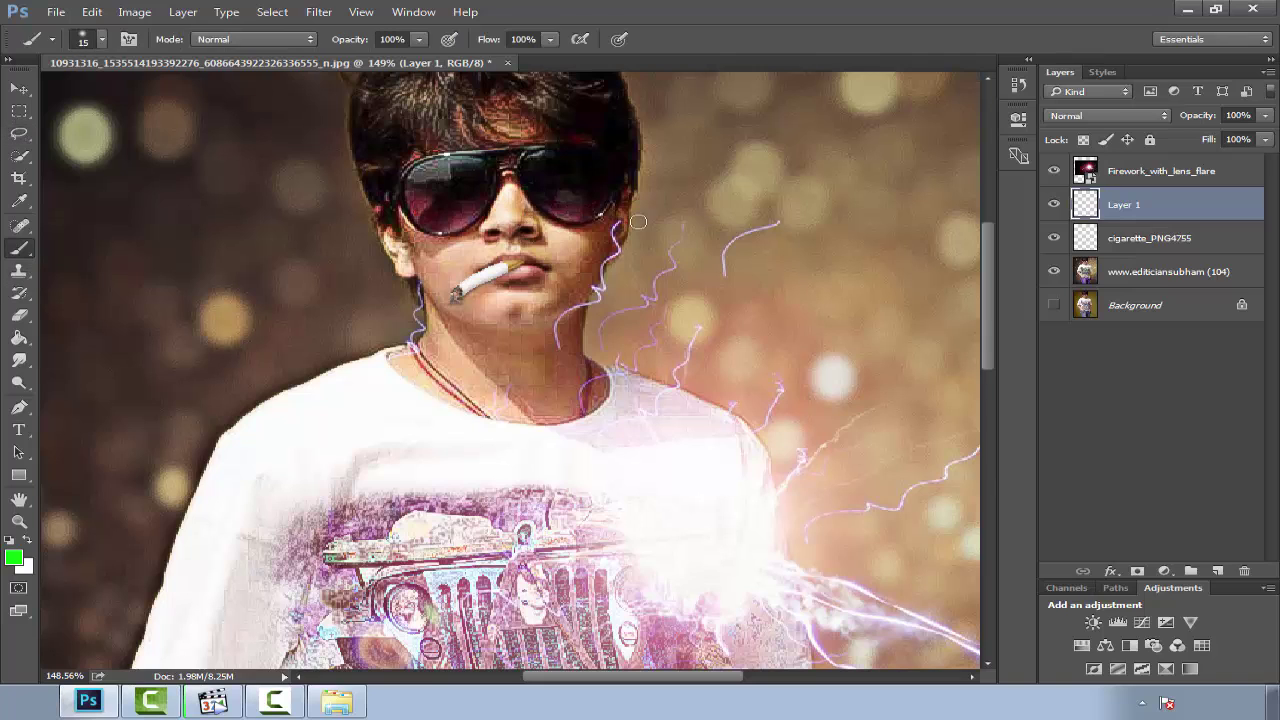
{"action": "key", "text": "bracketright"}
{"action": "key", "text": "bracketright"}
{"action": "key", "text": "bracketright"}
{"action": "left_click", "coordinate": [572, 183]}
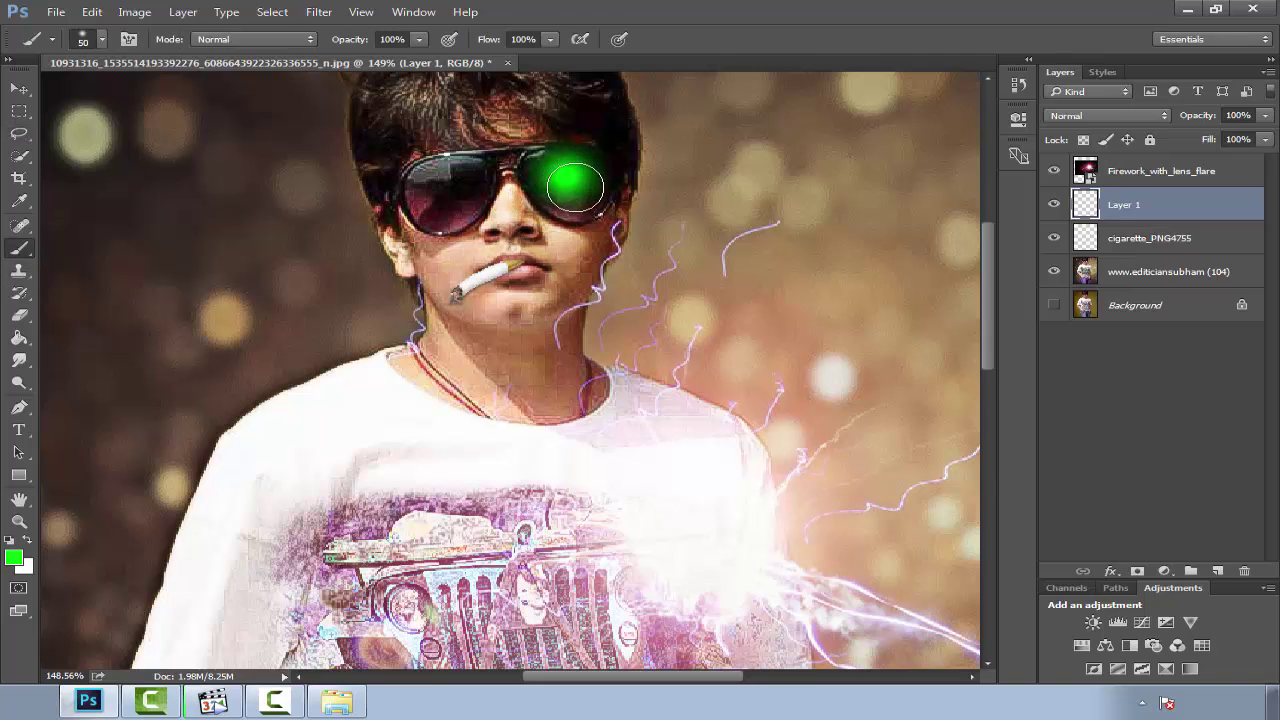
{"action": "left_click", "coordinate": [575, 188]}
{"action": "left_click", "coordinate": [449, 187]}
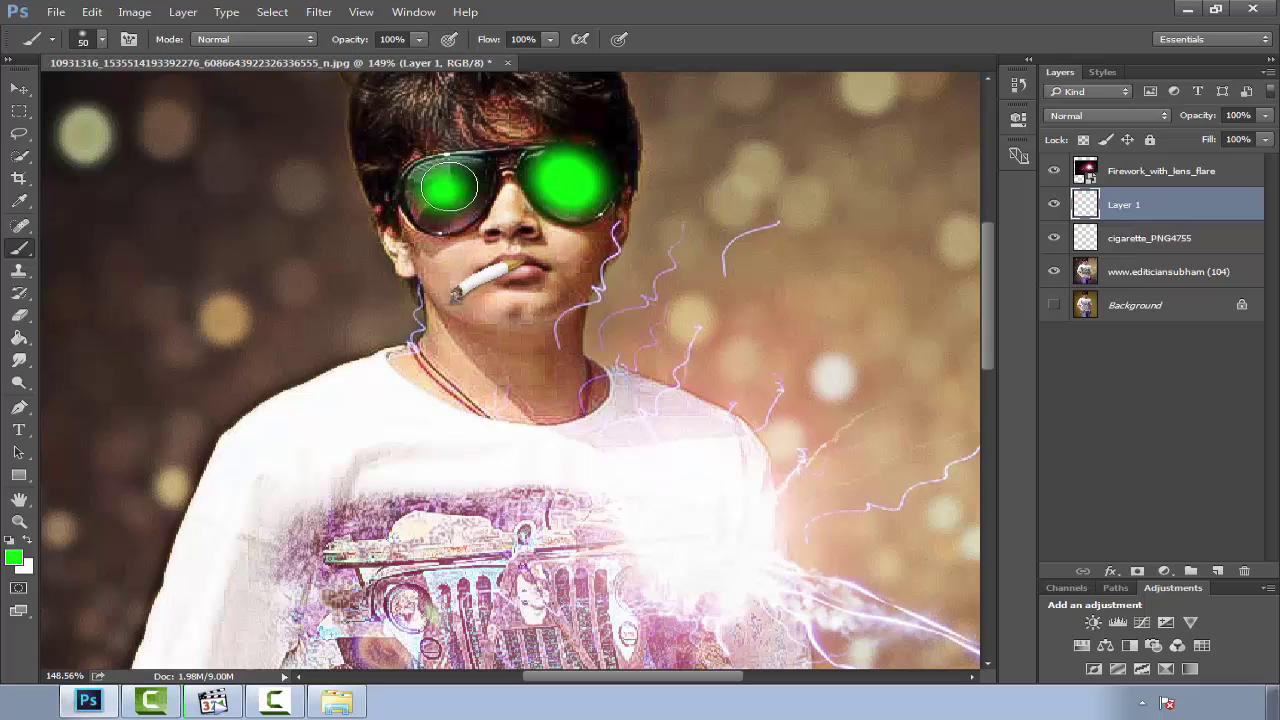
{"action": "left_click", "coordinate": [442, 205]}
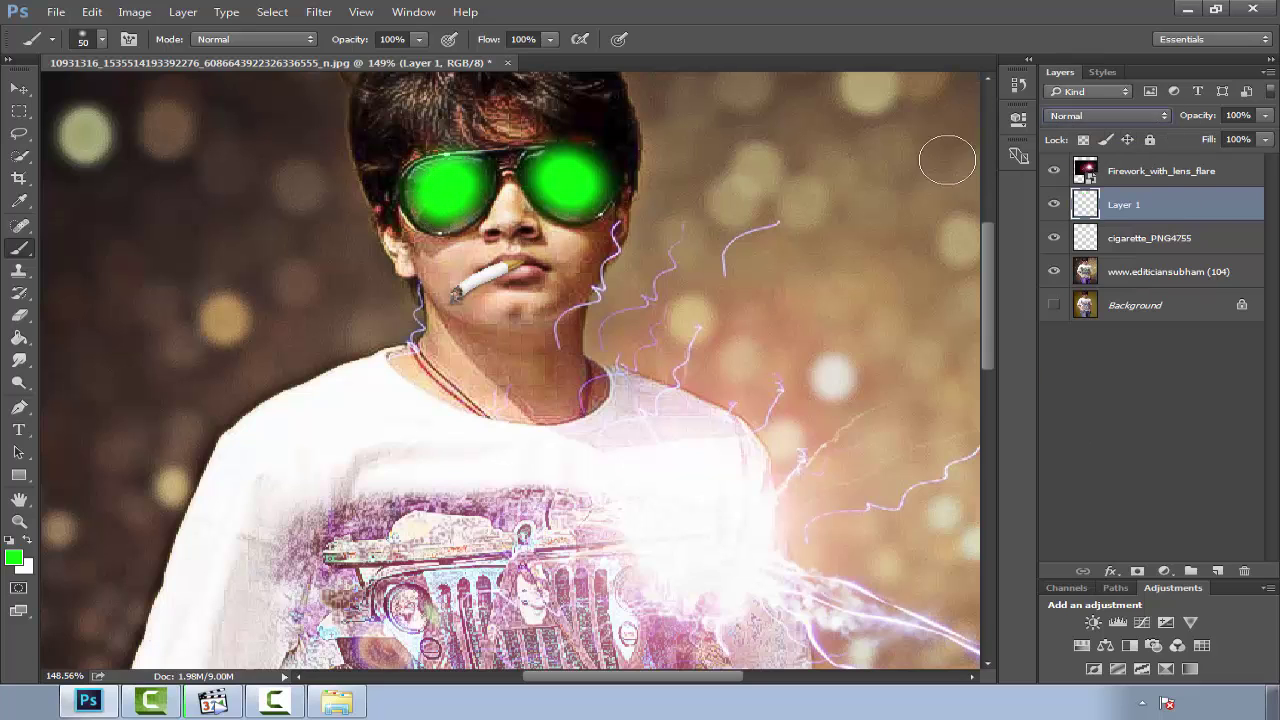
{"action": "key", "text": "shift+plus"}
{"action": "key", "text": "shift+plus"}
{"action": "key", "text": "shift+plus"}
{"action": "key", "text": "shift+plus"}
{"action": "key", "text": "shift+plus"}
{"action": "key", "text": "shift+plus"}
{"action": "key", "text": "shift+plus"}
{"action": "key", "text": "shift+plus"}
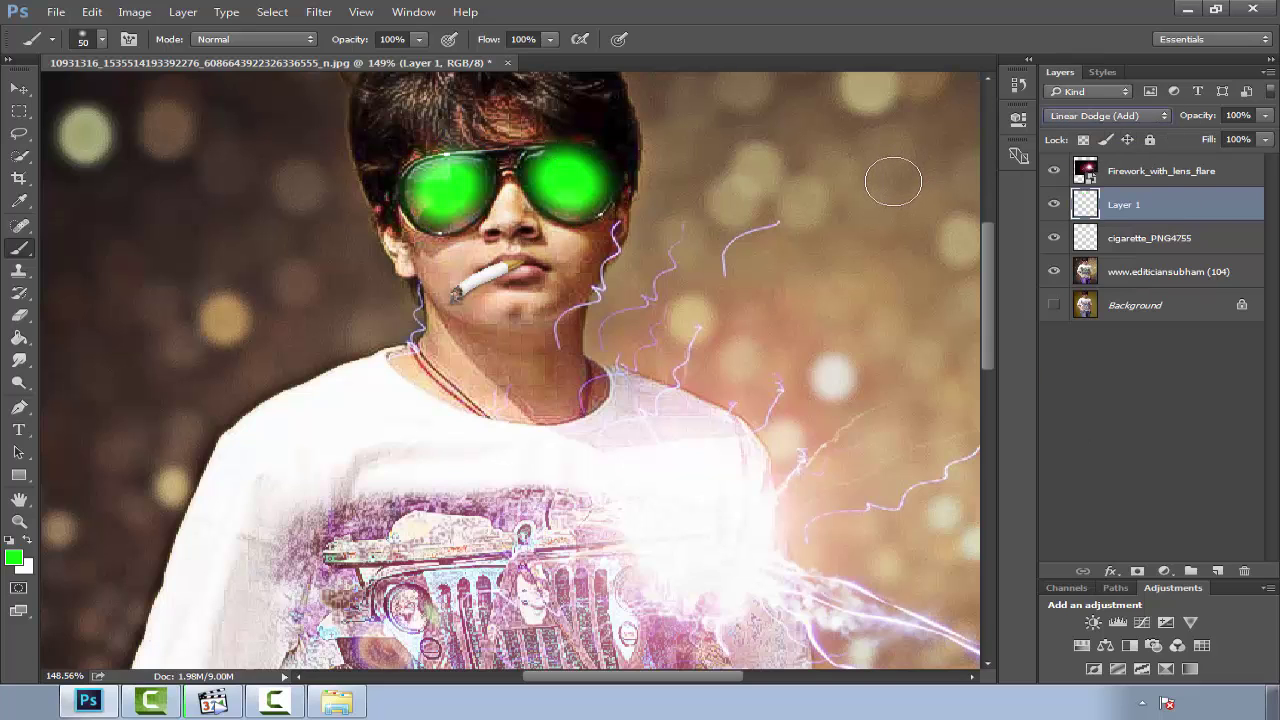
{"action": "key", "text": "shift+plus"}
{"action": "key", "text": "shift+plus"}
{"action": "key", "text": "shift+plus"}
{"action": "key", "text": "shift+plus"}
{"action": "key", "text": "shift+plus"}
{"action": "key", "text": "shift+plus"}
{"action": "key", "text": "shift+plus"}
{"action": "key", "text": "shift+plus"}
{"action": "key", "text": "shift+plus"}
{"action": "key", "text": "shift+plus"}
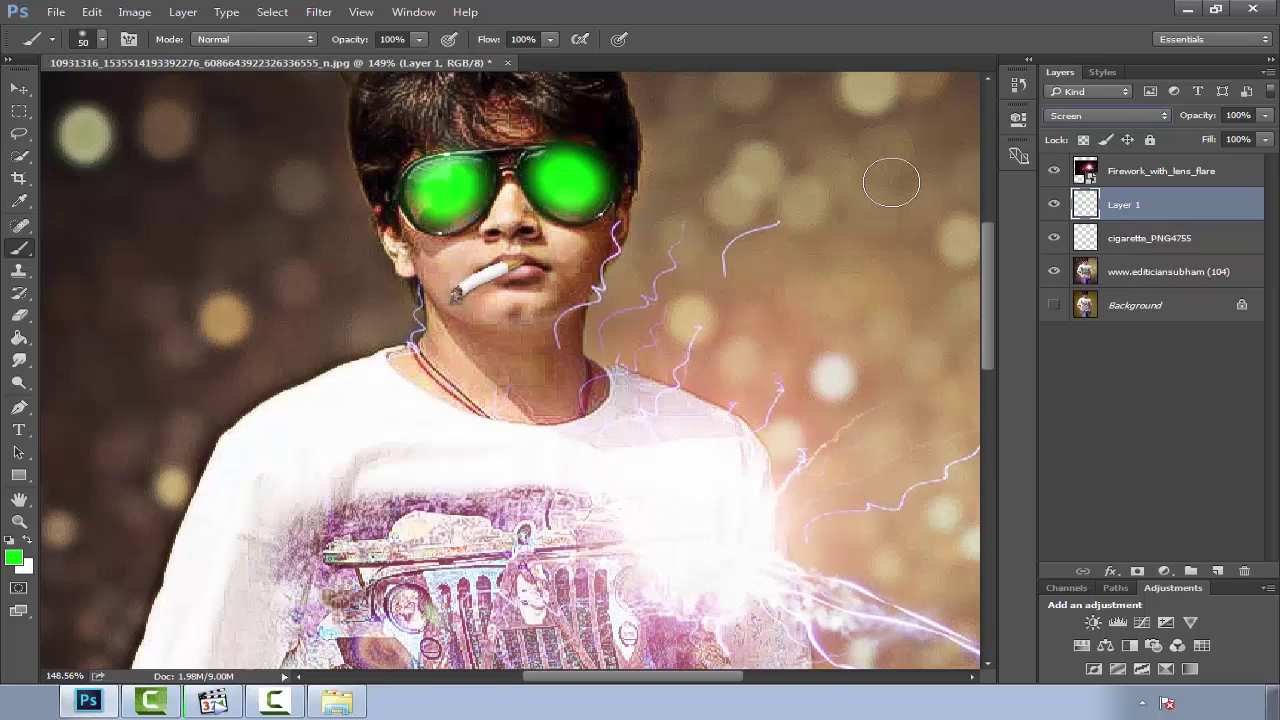
Step: Set the green glow layer's blend mode to Screen
{"action": "key", "text": "shift+minus"}
{"action": "key", "text": "shift+minus"}
{"action": "key", "text": "shift+minus"}
{"action": "key", "text": "shift+minus"}
{"action": "key", "text": "shift+minus"}
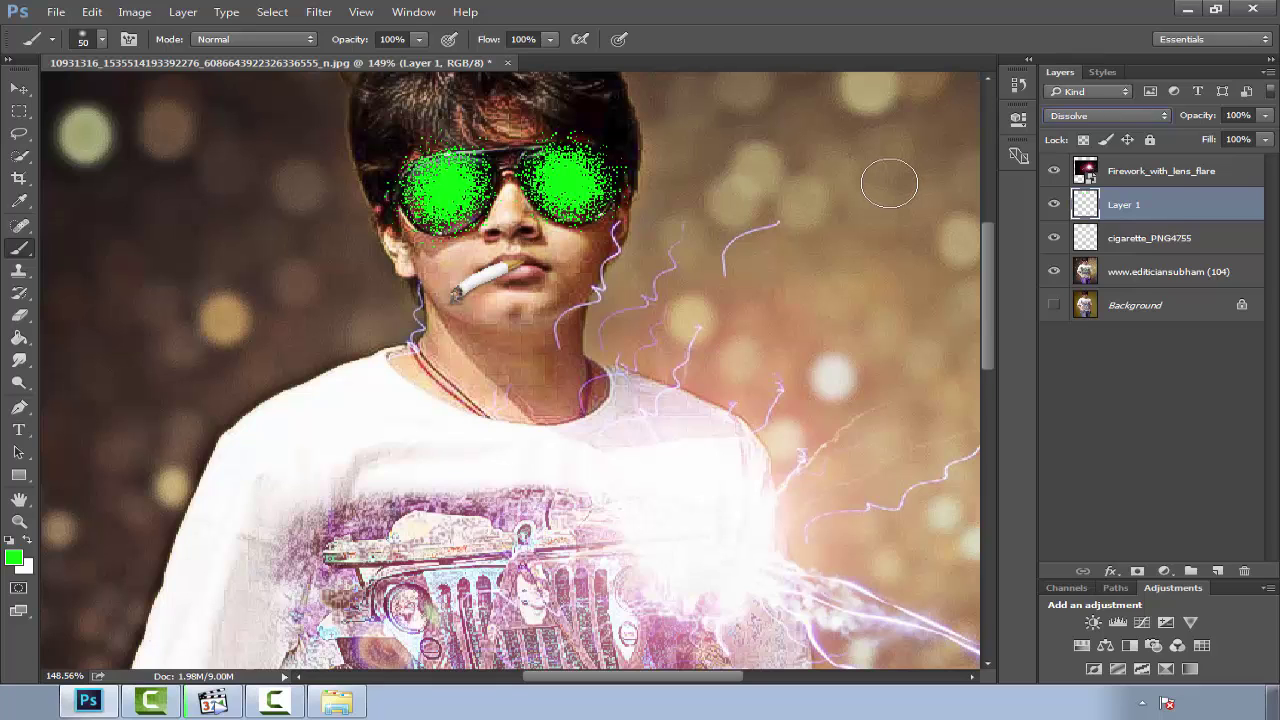
{"action": "key", "text": "shift+minus"}
{"action": "left_click", "coordinate": [1108, 116]}
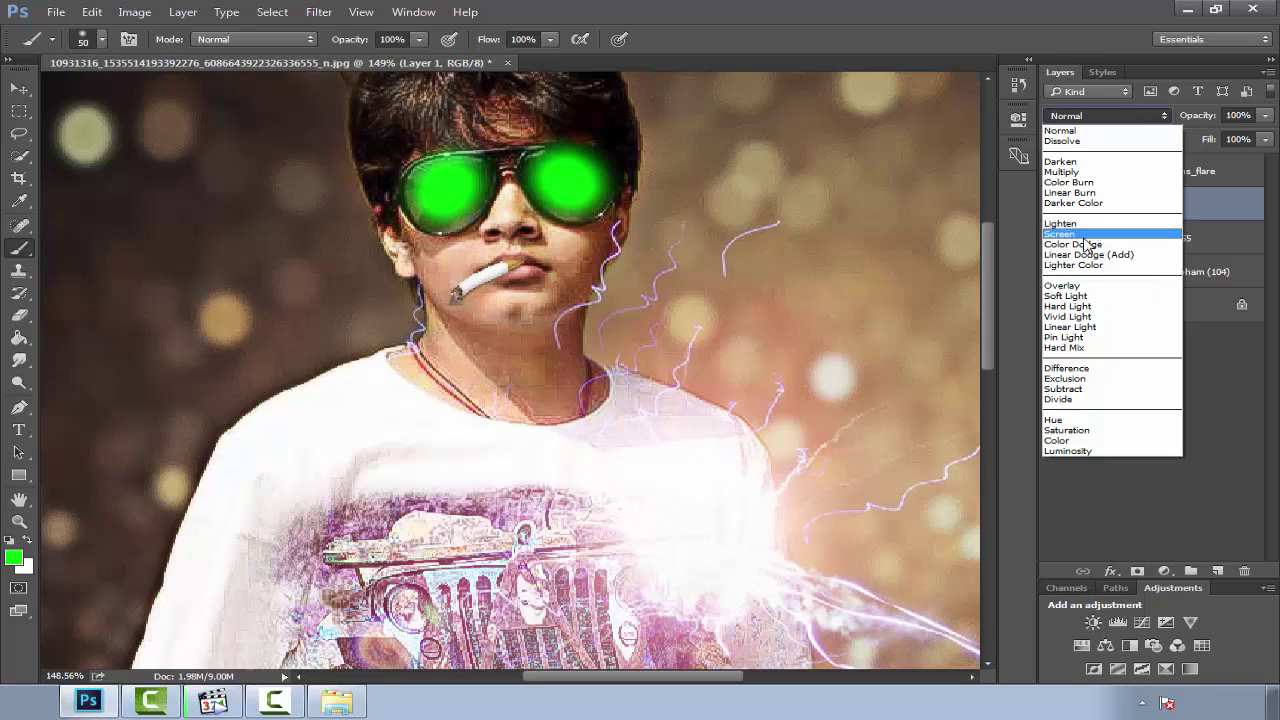
{"action": "left_click", "coordinate": [1085, 234]}
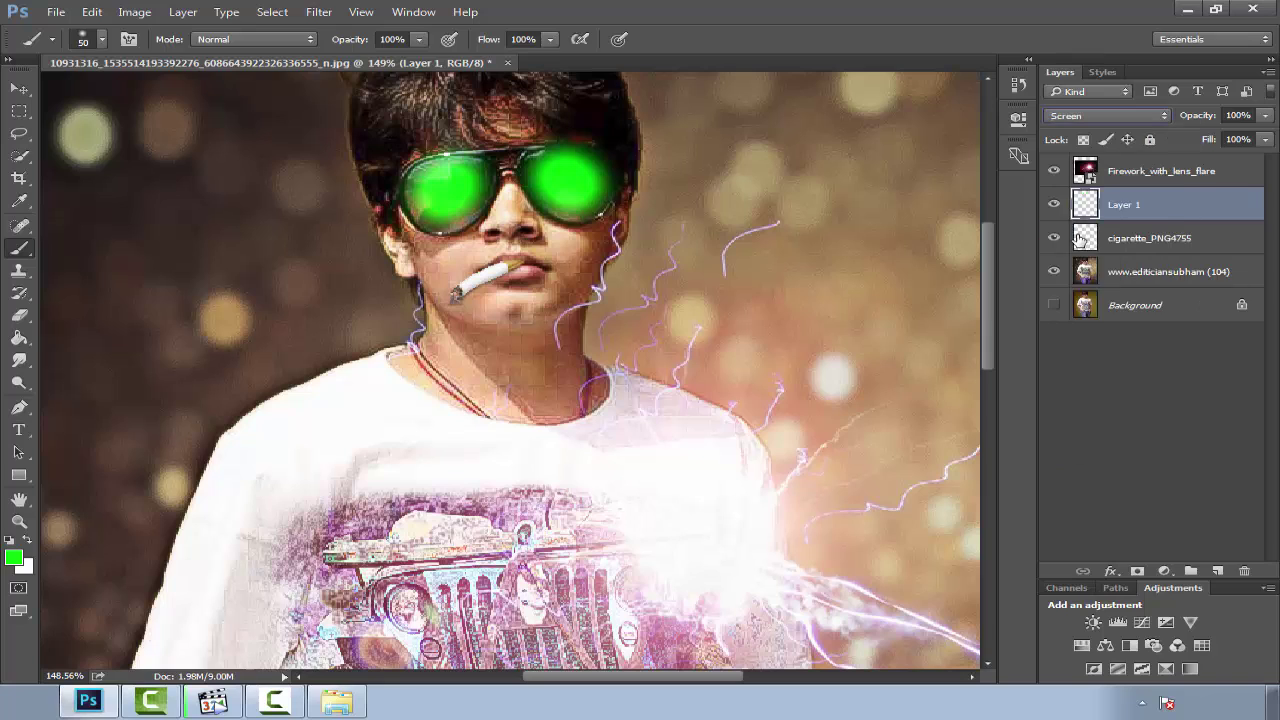
{"action": "left_click", "coordinate": [1096, 116]}
{"action": "left_click", "coordinate": [1085, 238]}
Step: Erase the glow spilling around the right lens with a soft 20 px eraser
{"action": "left_click", "coordinate": [22, 316]}
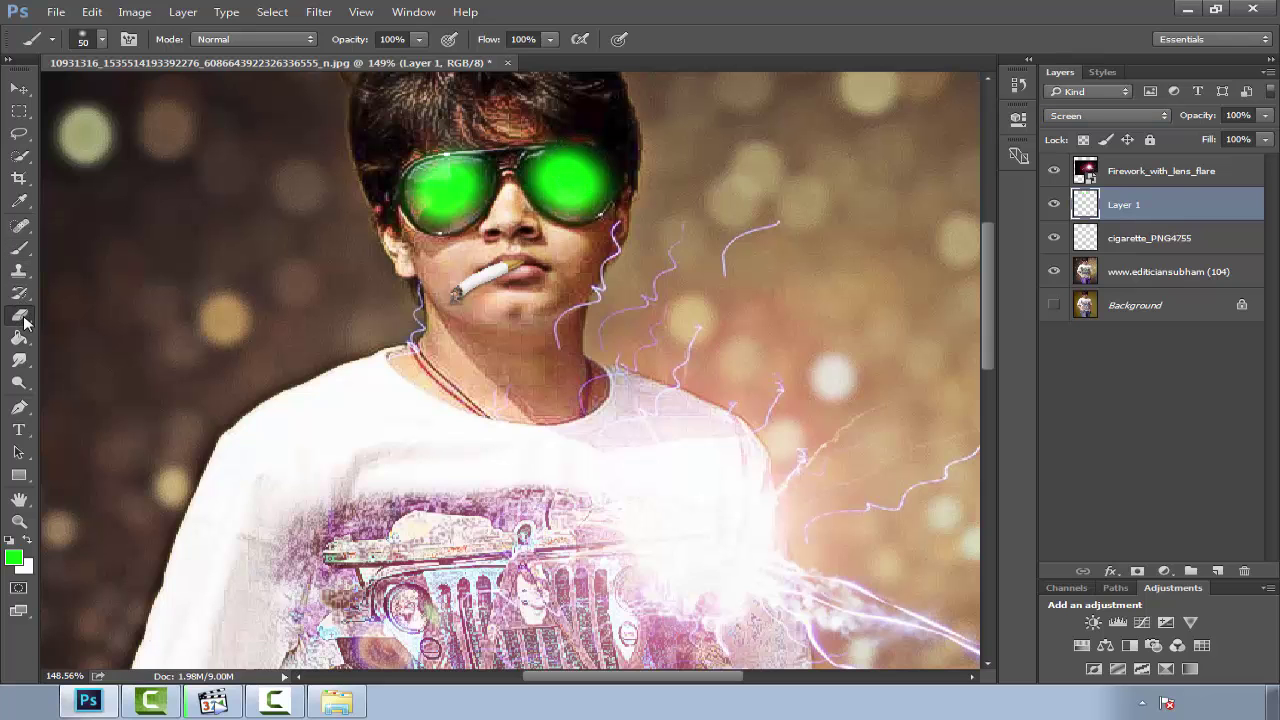
{"action": "scroll", "coordinate": [600, 155], "scroll_direction": "up", "scroll_amount": 3}
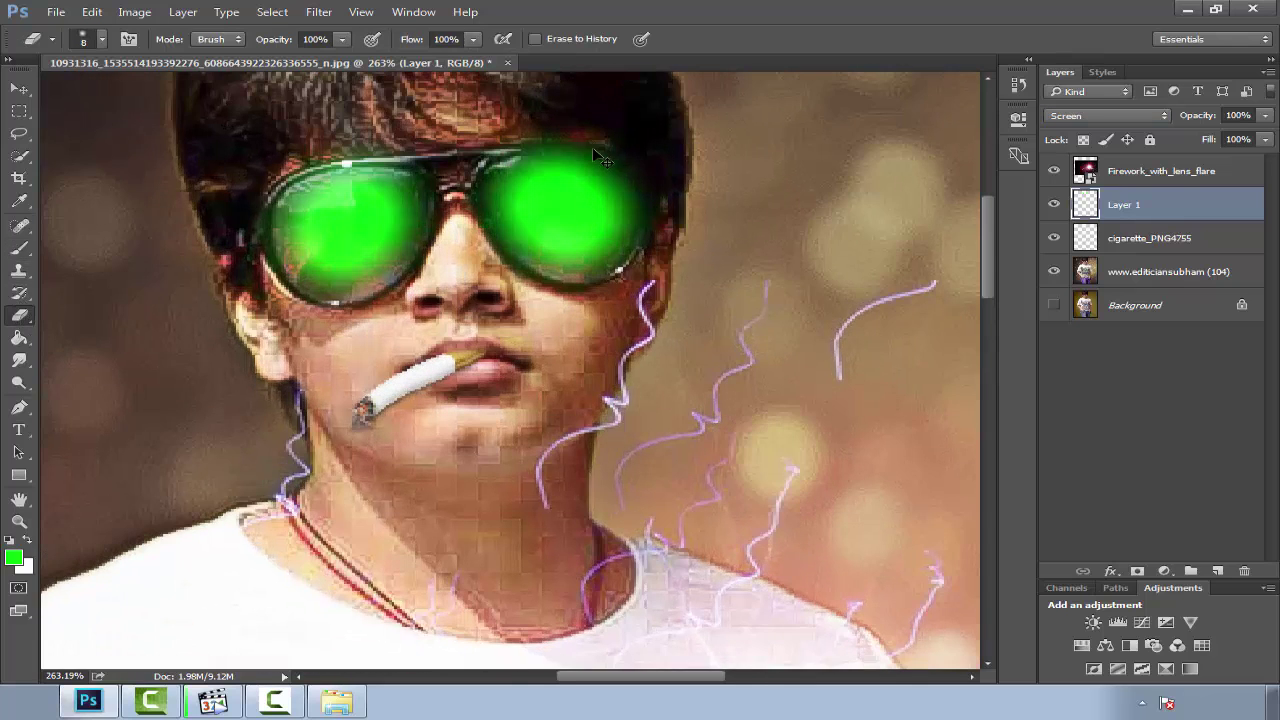
{"action": "scroll", "coordinate": [597, 152], "scroll_direction": "up", "scroll_amount": 2}
{"action": "key", "text": "bracketright"}
{"action": "key", "text": "bracketright"}
{"action": "key", "text": "bracketright"}
{"action": "right_click", "coordinate": [612, 182]}
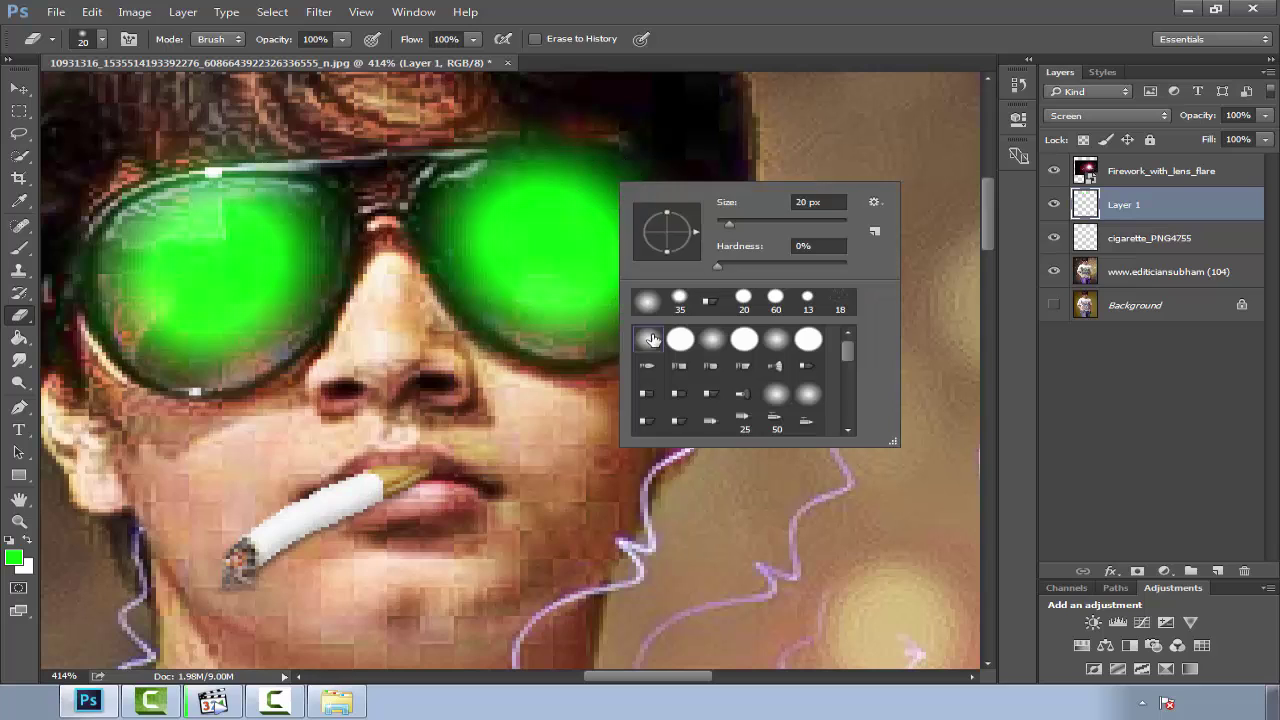
{"action": "double_click", "coordinate": [651, 340]}
{"action": "mouse_move", "coordinate": [480, 120]}
{"action": "left_mouse_down"}
{"action": "mouse_move", "coordinate": [681, 187]}
{"action": "mouse_move", "coordinate": [385, 235]}
{"action": "mouse_move", "coordinate": [250, 140]}
{"action": "mouse_move", "coordinate": [60, 250]}
{"action": "left_mouse_up"}
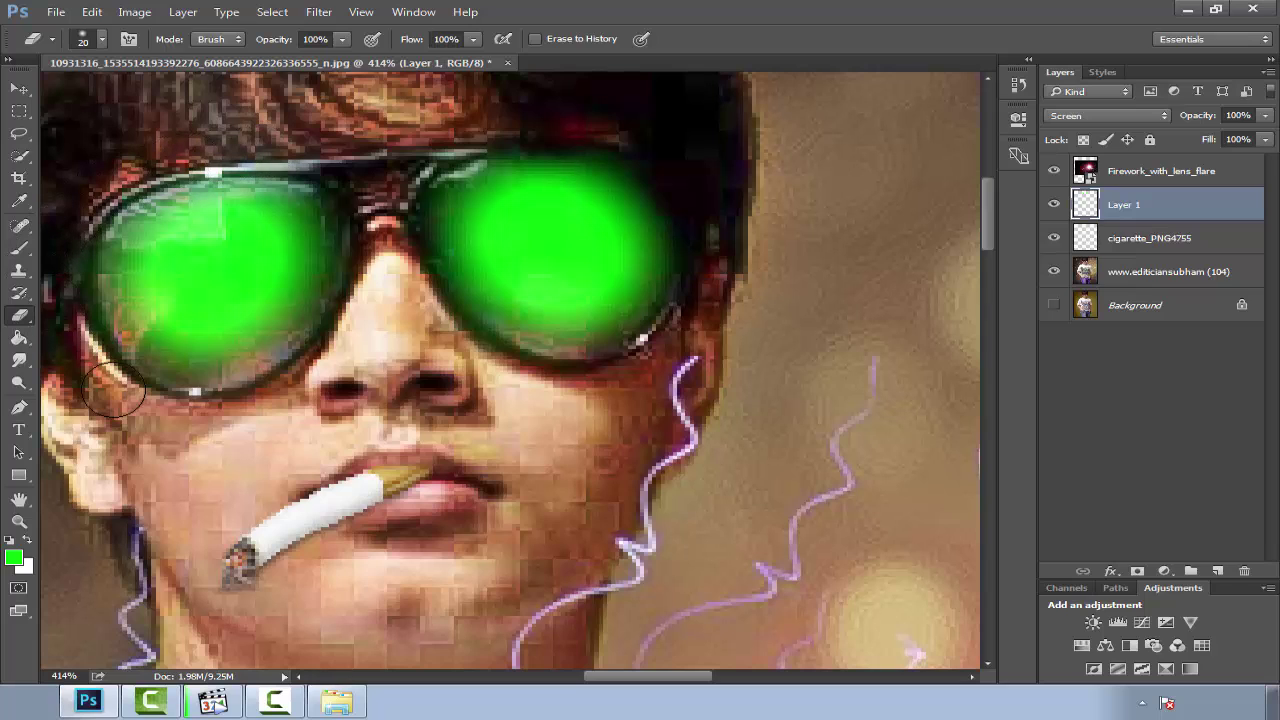
{"action": "left_click_drag", "start_coordinate": [390, 140], "coordinate": [633, 132]}
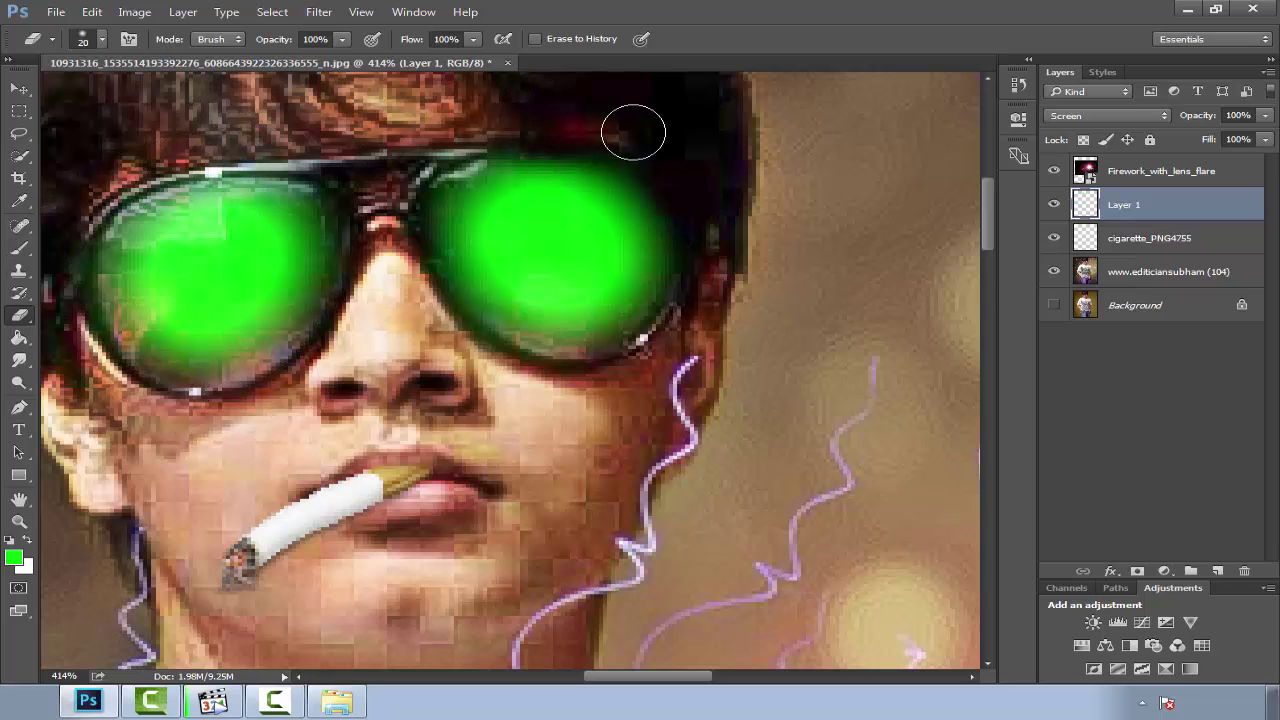
Step: Lower the glow layer's opacity to 61% and zoom out to view the whole image
{"action": "left_click", "coordinate": [1266, 118]}
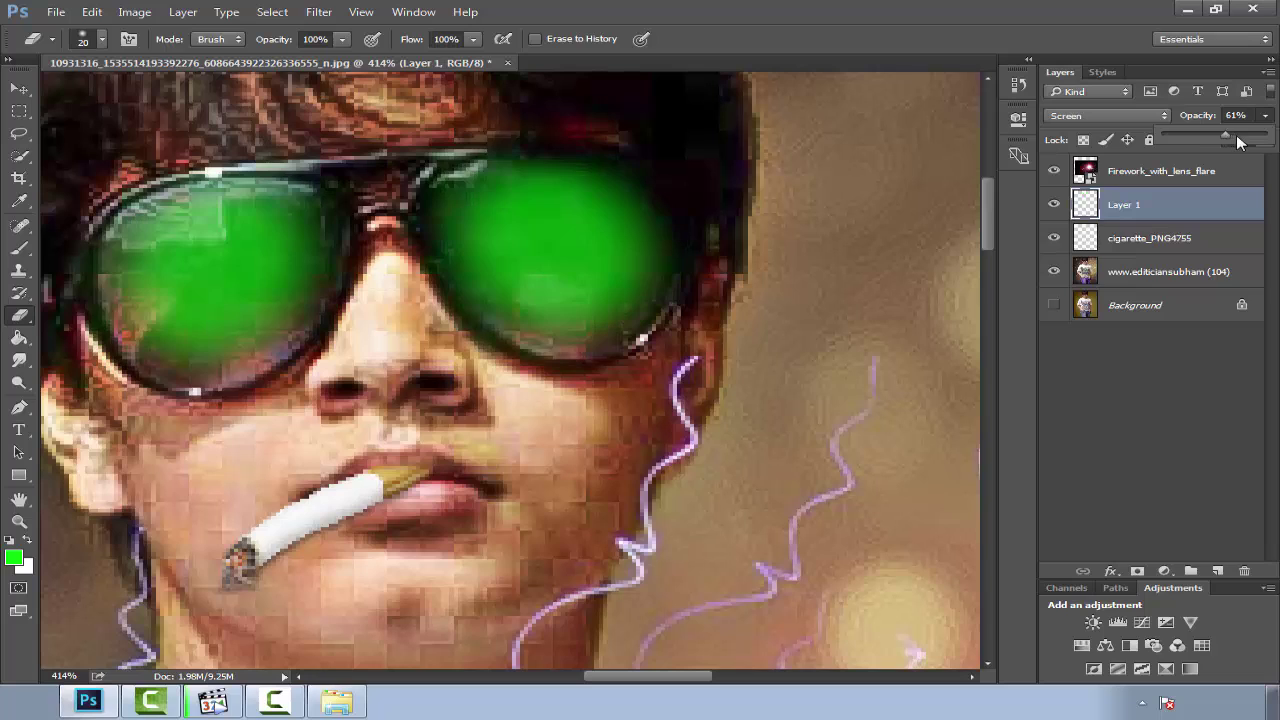
{"action": "key", "text": "ctrl+0"}
{"action": "key", "text": "ctrl+minus"}
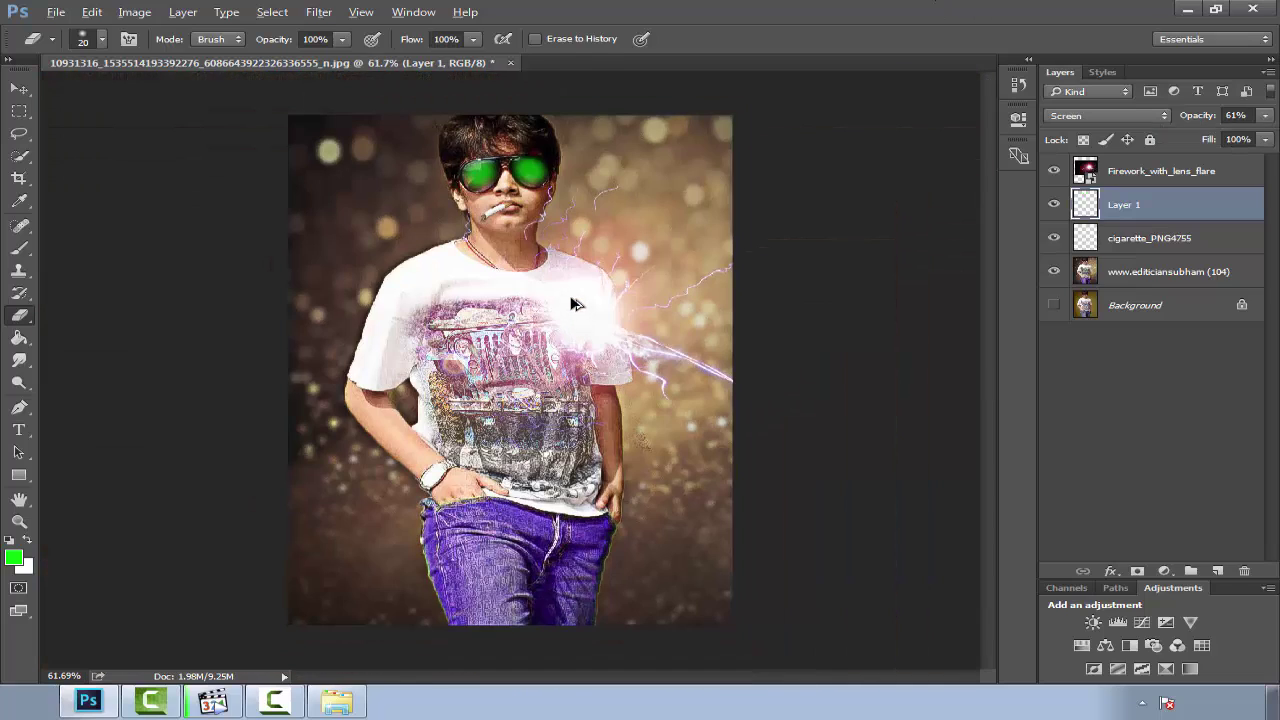
{"action": "key", "text": "ctrl+minus"}
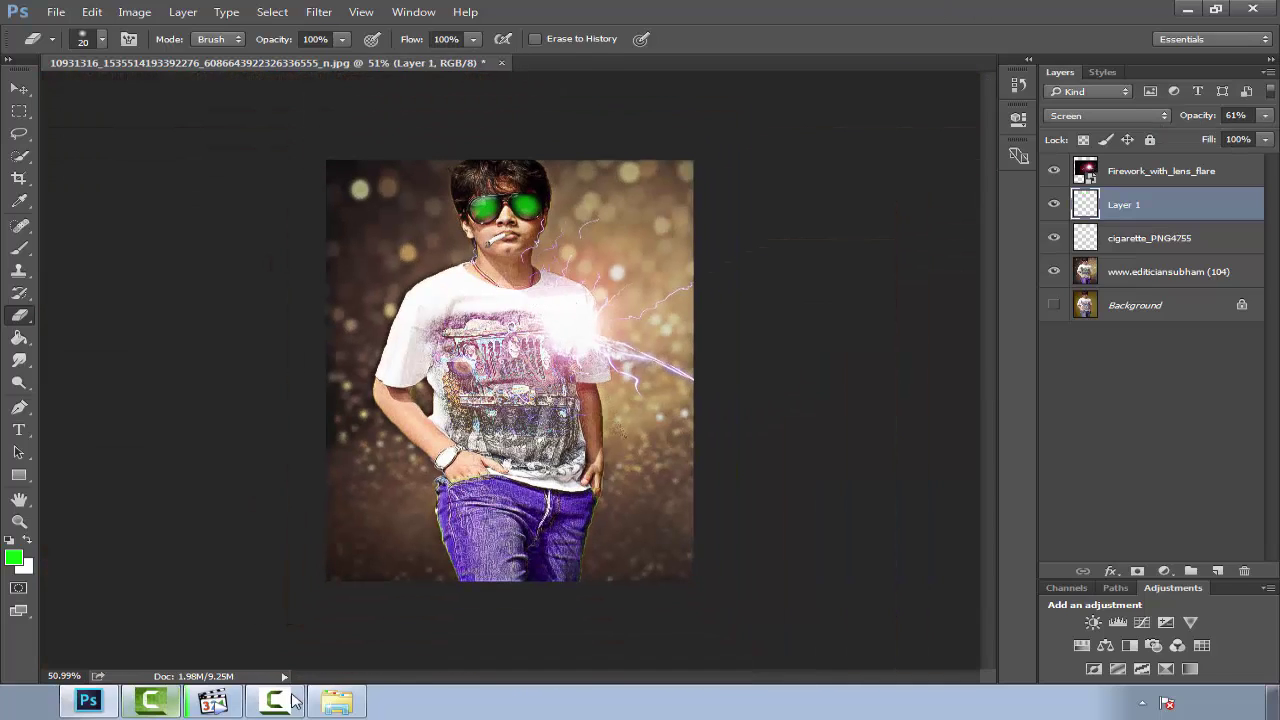
{"action": "left_click", "coordinate": [336, 701]}
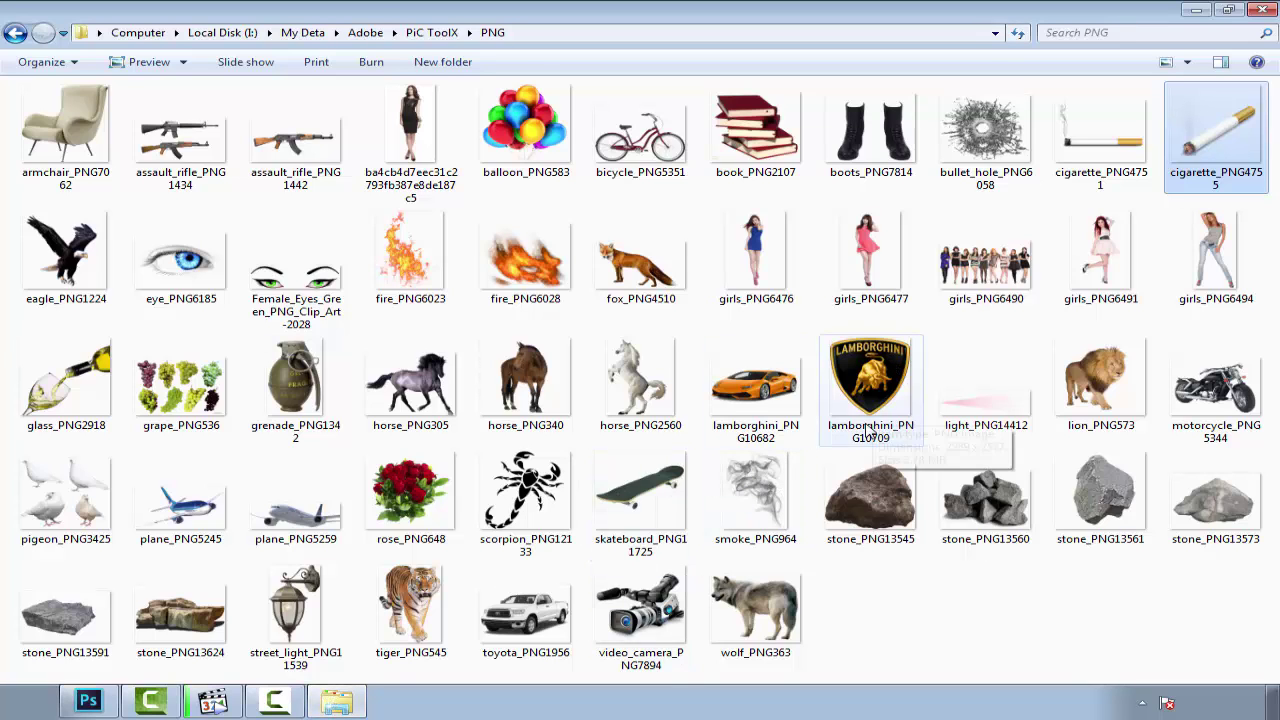
Step: Switch between the PNG folder and Photoshop to pick out balloon_PNG583
{"action": "left_click", "coordinate": [1196, 9]}
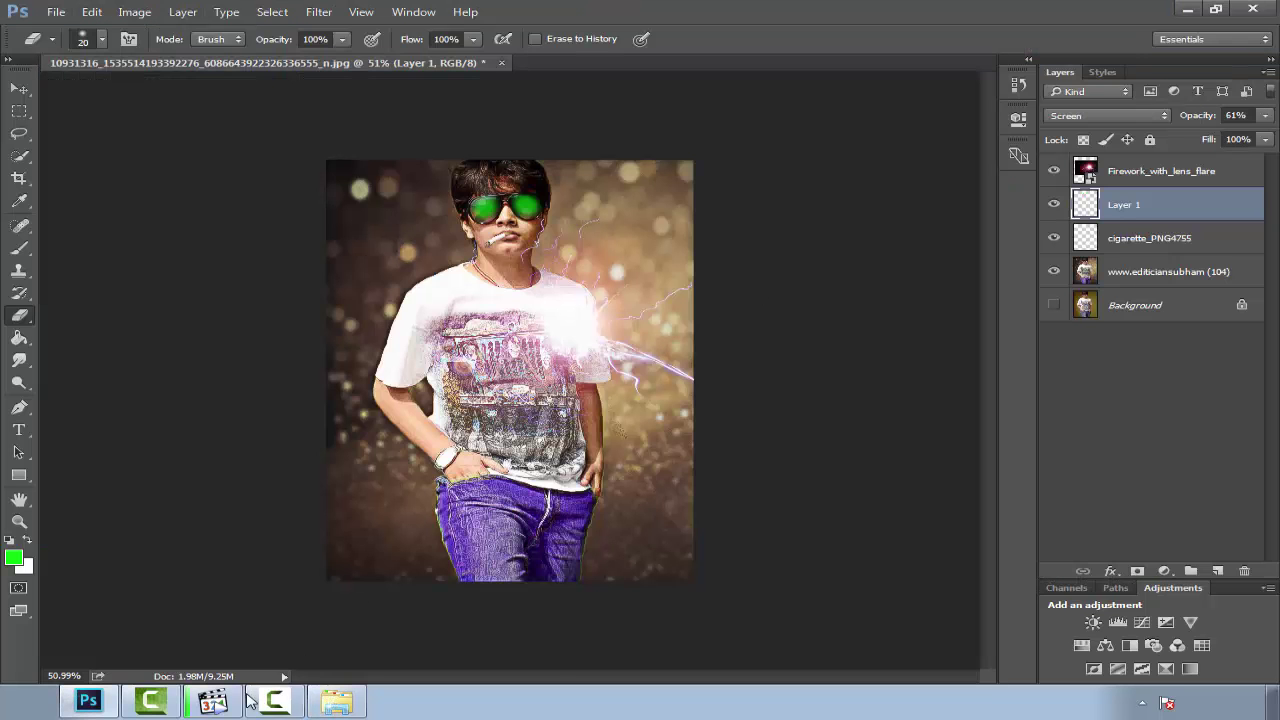
{"action": "left_click", "coordinate": [336, 702]}
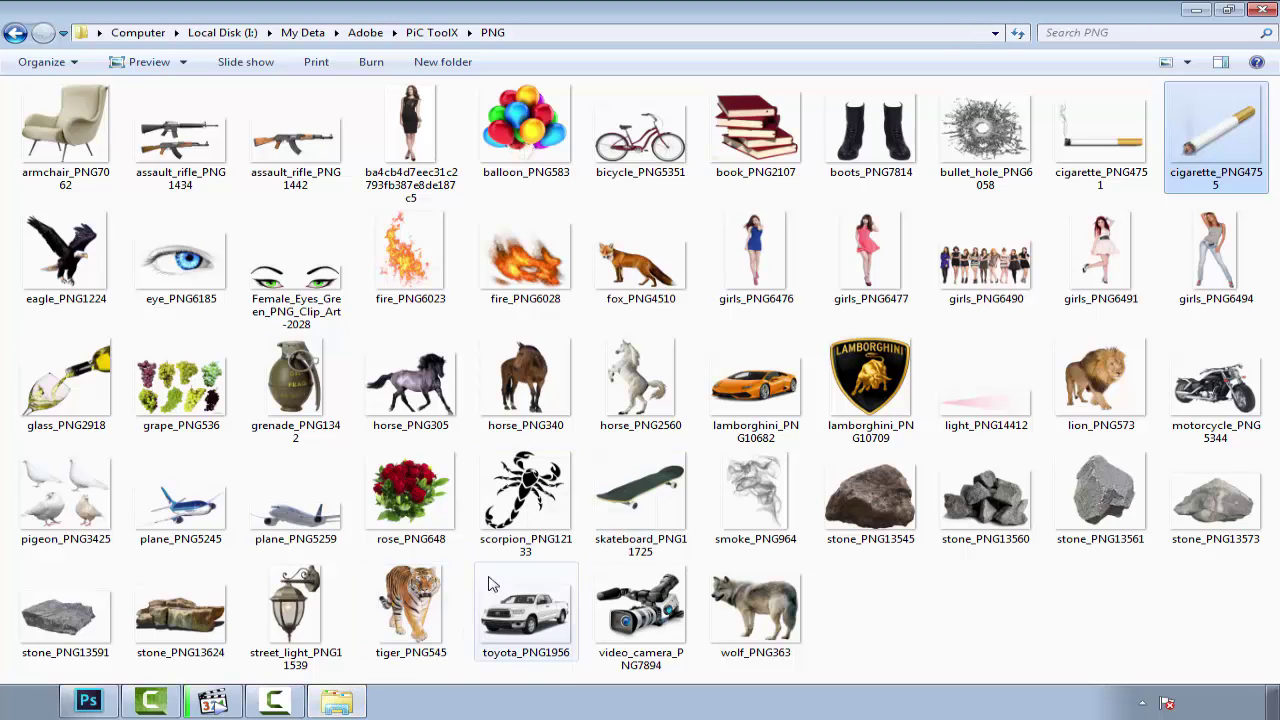
{"action": "left_click", "coordinate": [325, 707]}
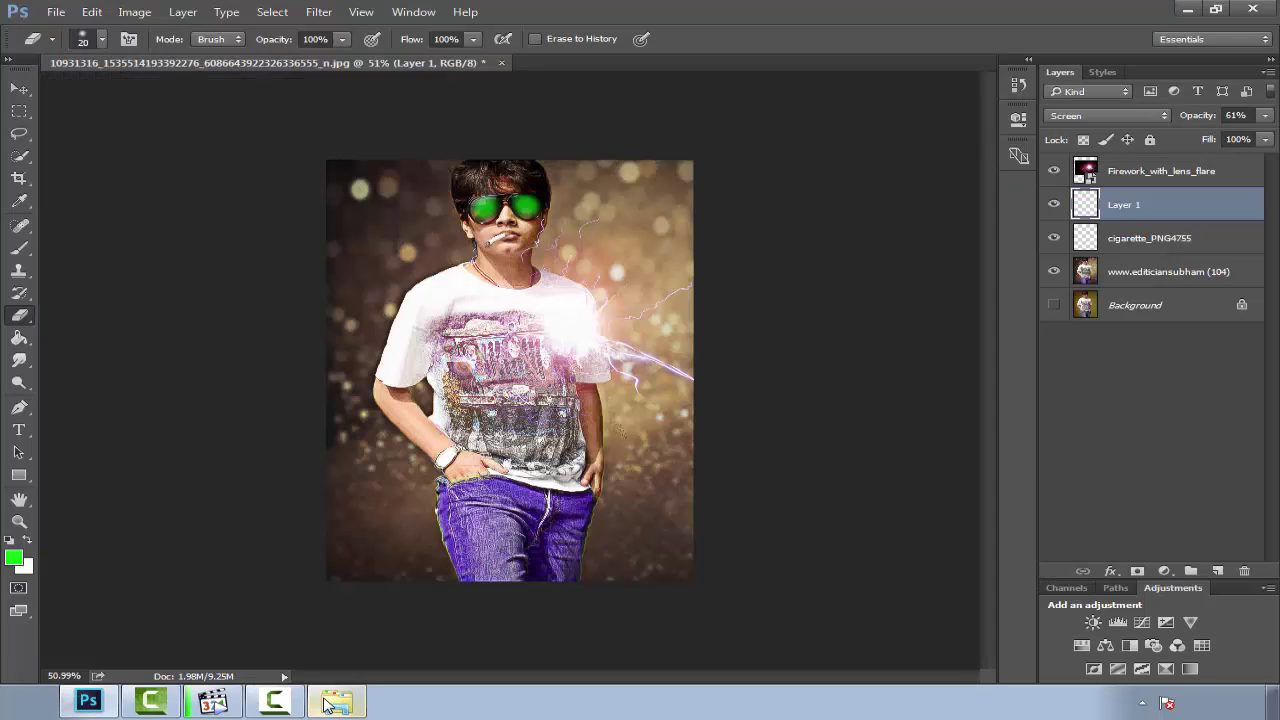
{"action": "left_click", "coordinate": [327, 705]}
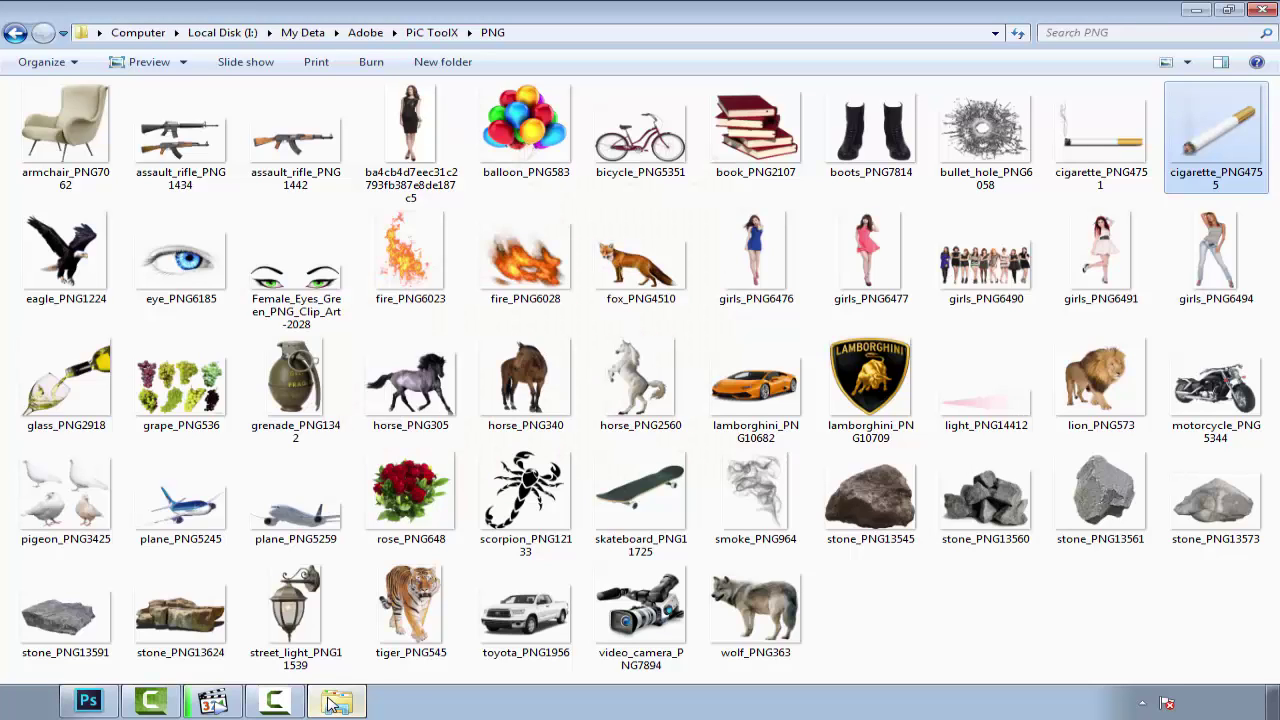
{"action": "left_click", "coordinate": [88, 700]}
Step: Drop balloon_PNG583 onto the photo and enlarge it over the T-shirt
{"action": "left_click_drag", "start_coordinate": [500, 362], "coordinate": [520, 381]}
{"action": "scroll", "coordinate": [533, 373], "scroll_direction": "up", "scroll_amount": 3}
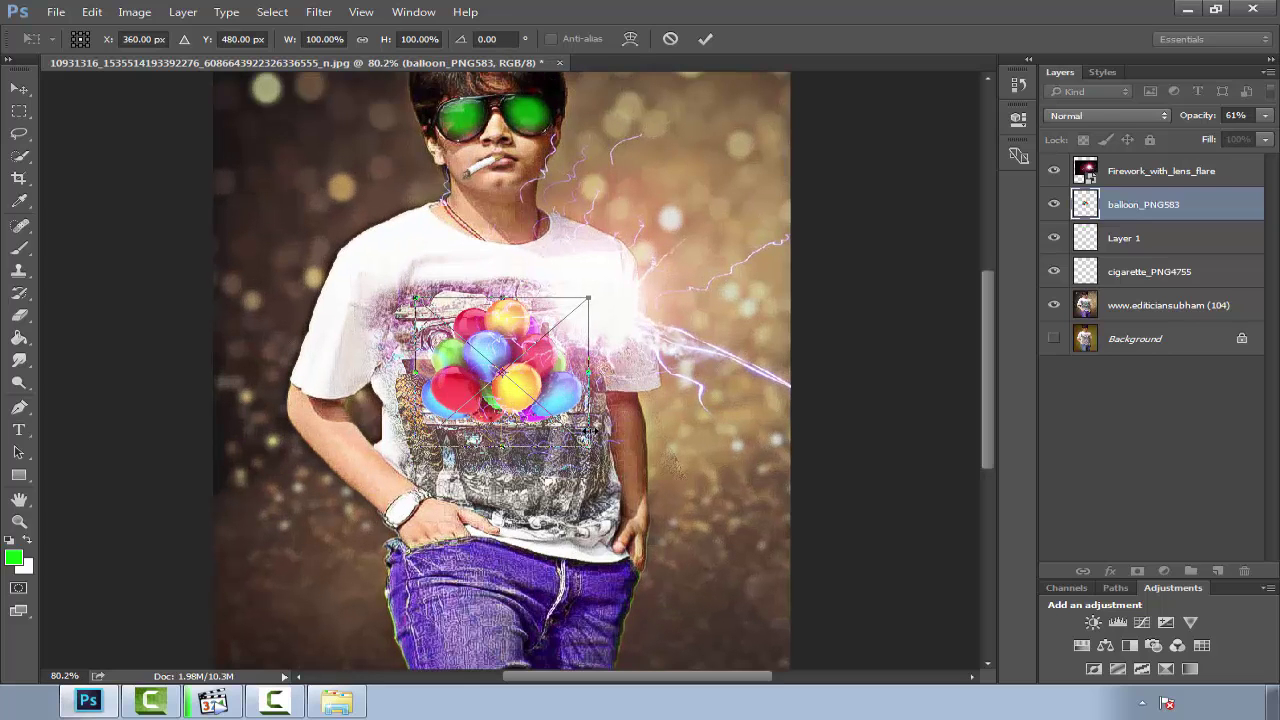
{"action": "left_click_drag", "start_coordinate": [590, 441], "coordinate": [624, 492]}
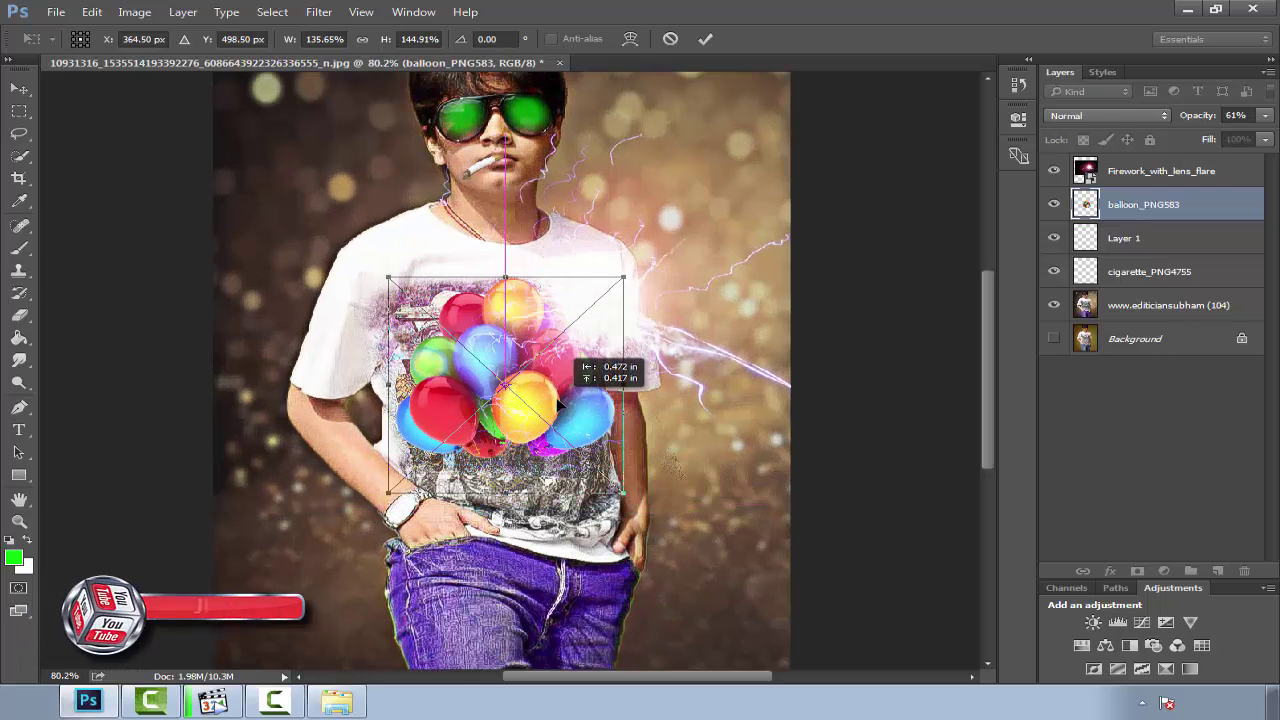
{"action": "left_click", "coordinate": [705, 38]}
{"action": "key", "text": "e"}
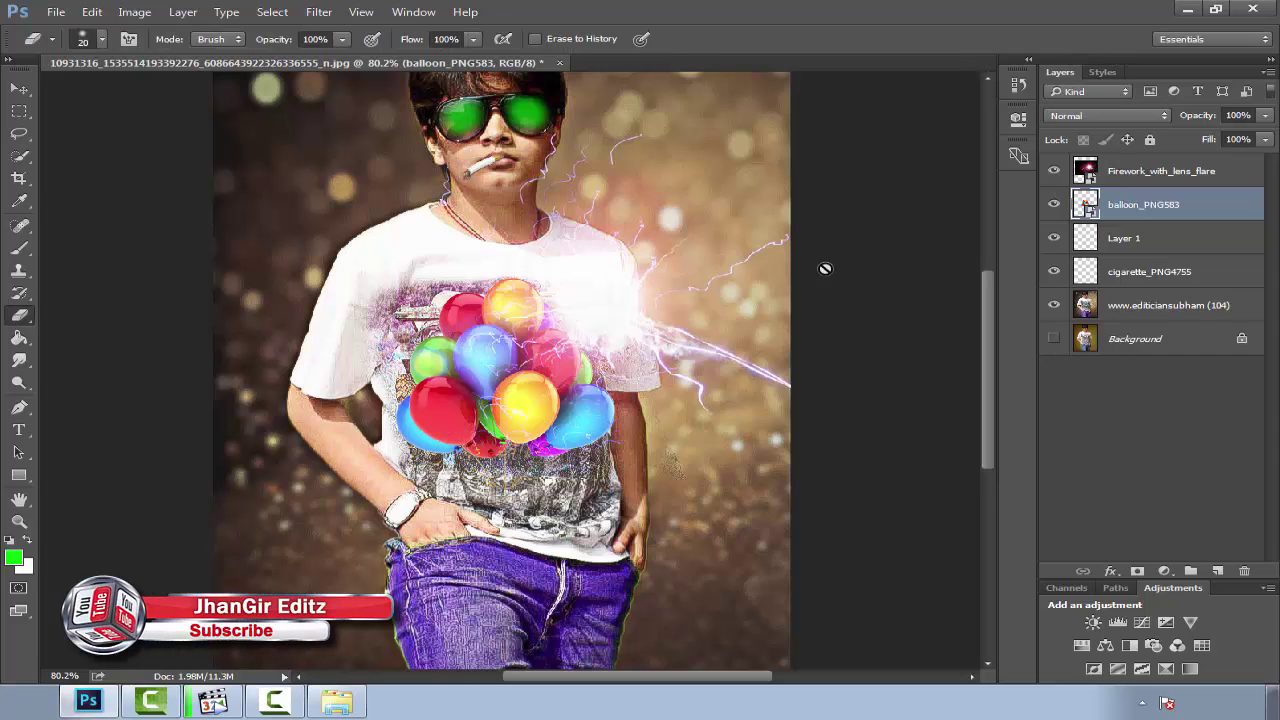
Step: Blend the balloons in Hard Light mode and nudge them slightly upward
{"action": "left_click", "coordinate": [1108, 115]}
{"action": "key", "text": "Down"}
{"action": "key", "text": "Down"}
{"action": "key", "text": "Down"}
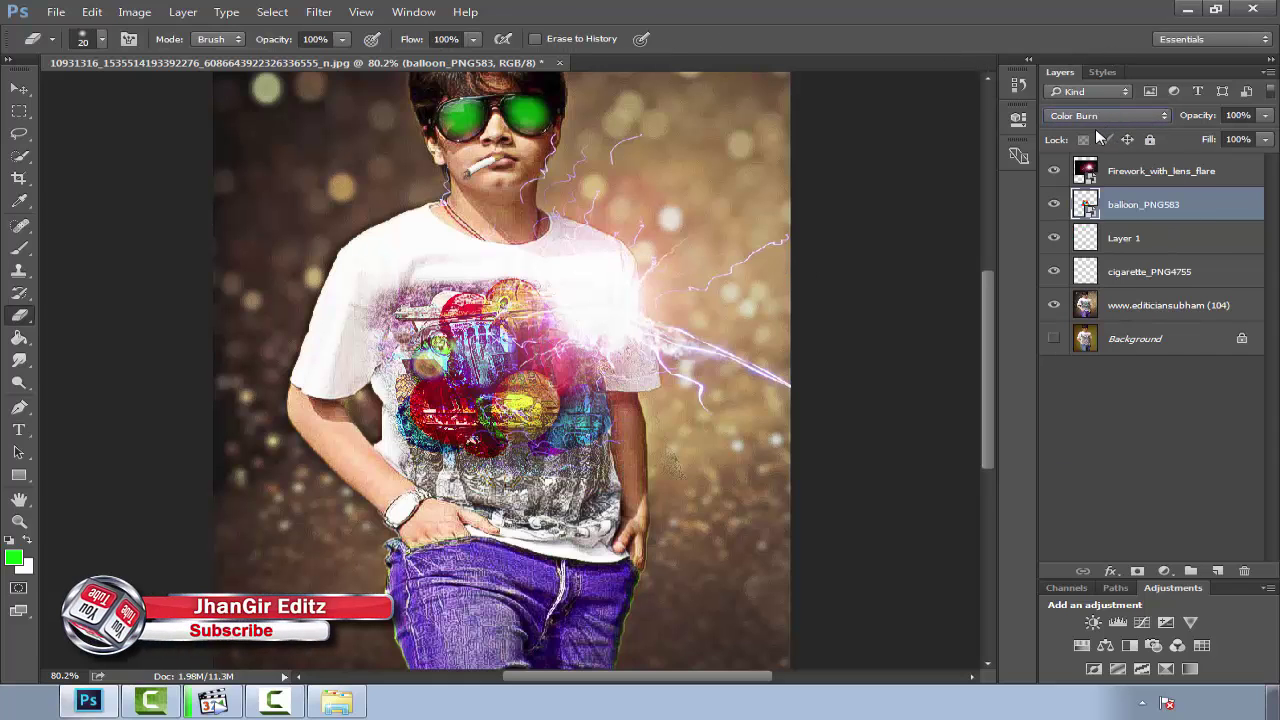
{"action": "key", "text": "Down"}
{"action": "key", "text": "Down"}
{"action": "key", "text": "Down"}
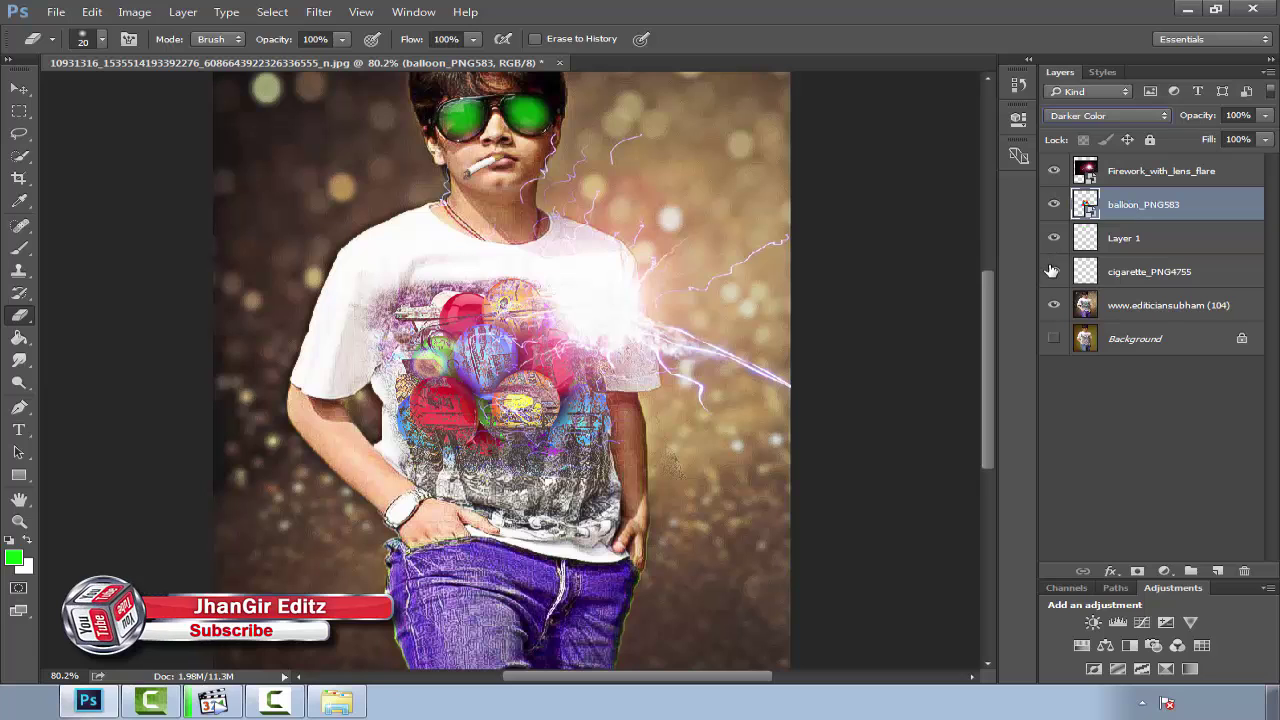
{"action": "key", "text": "Down"}
{"action": "key", "text": "Down"}
{"action": "key", "text": "Down"}
{"action": "key", "text": "Down"}
{"action": "key", "text": "Down"}
{"action": "key", "text": "Down"}
{"action": "key", "text": "Down"}
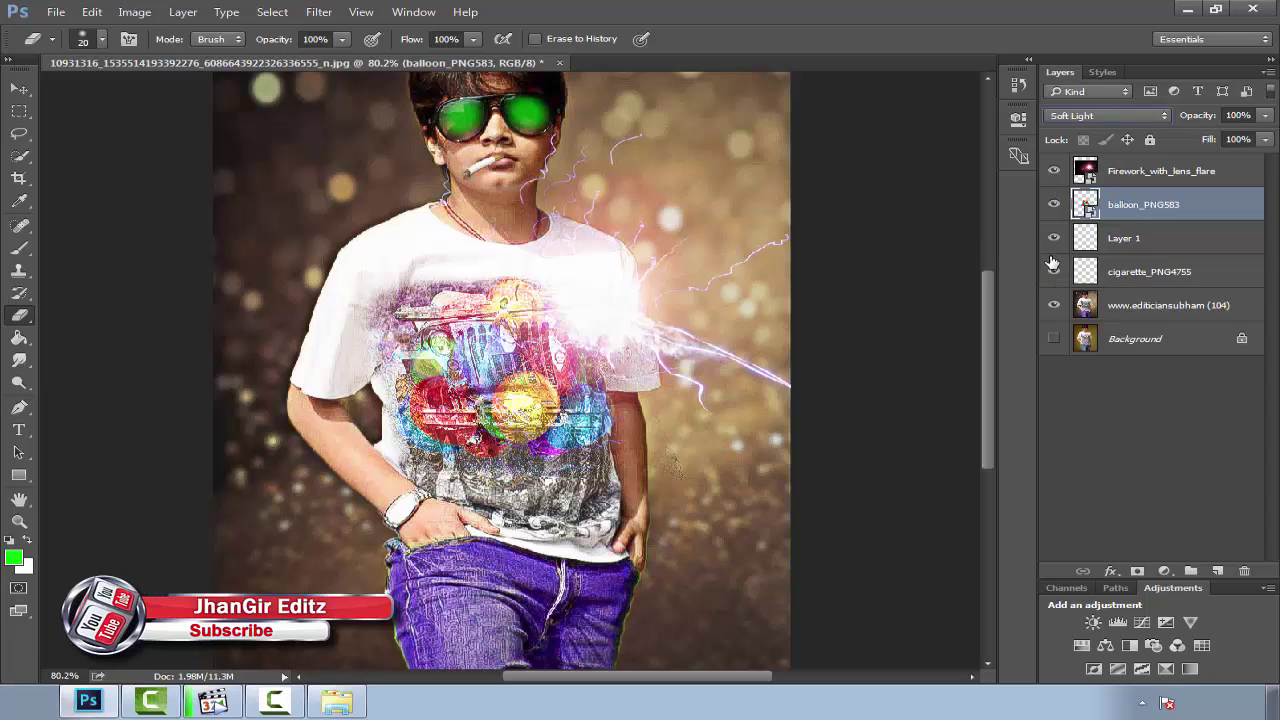
{"action": "key", "text": "Down"}
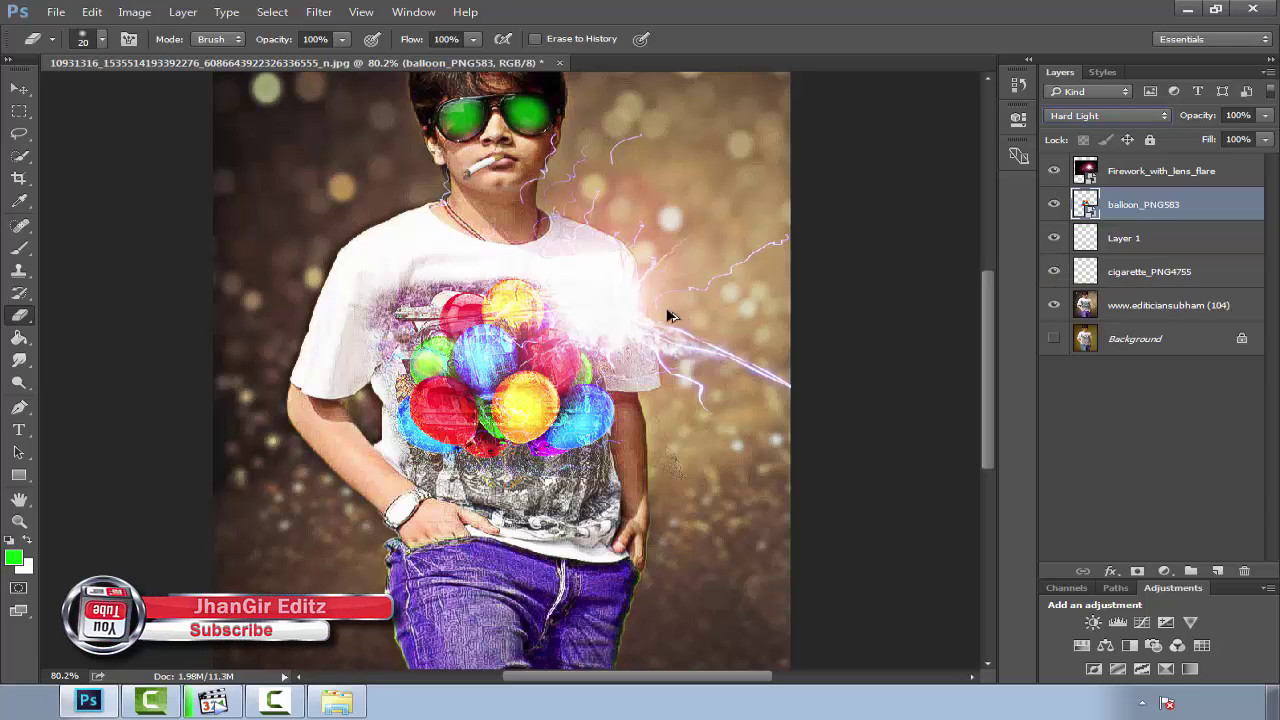
{"action": "left_click", "coordinate": [20, 89]}
{"action": "left_click_drag", "start_coordinate": [529, 400], "coordinate": [523, 378]}
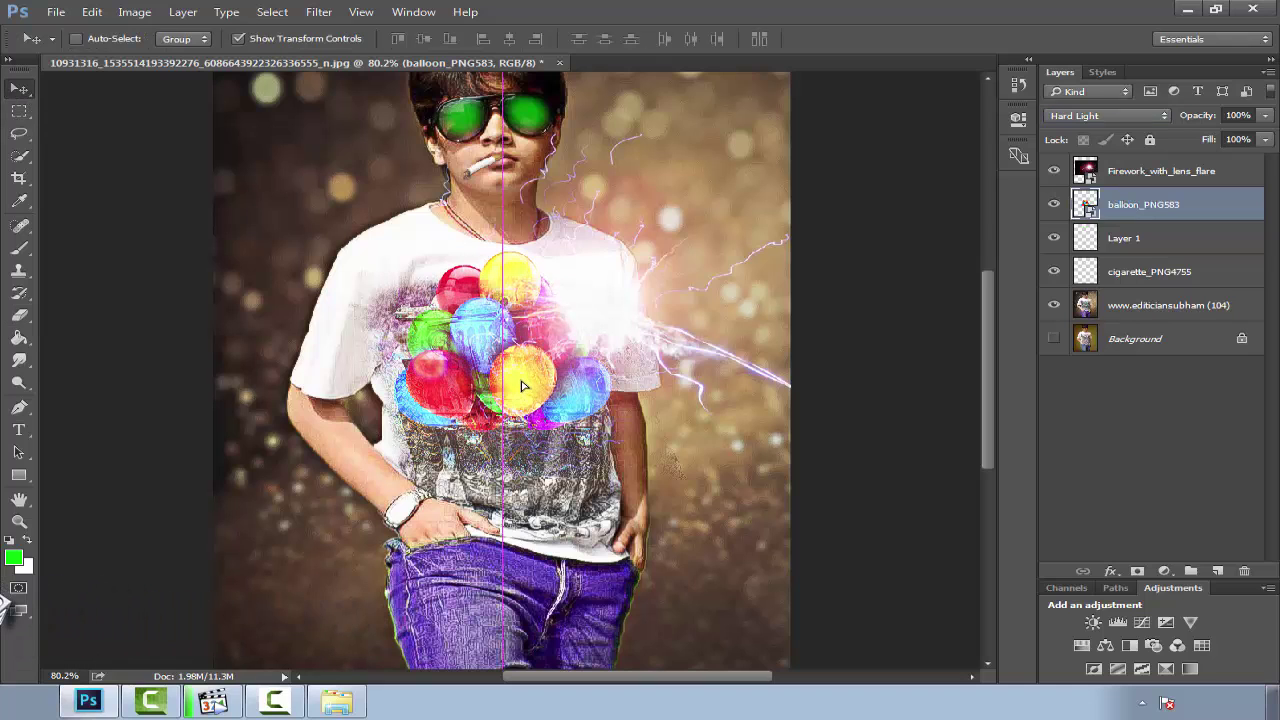
{"action": "scroll", "coordinate": [677, 385], "scroll_direction": "down", "scroll_amount": 3}
{"action": "scroll", "coordinate": [660, 383], "scroll_direction": "down", "scroll_amount": 1}
{"action": "scroll", "coordinate": [643, 380], "scroll_direction": "up", "scroll_amount": 3}
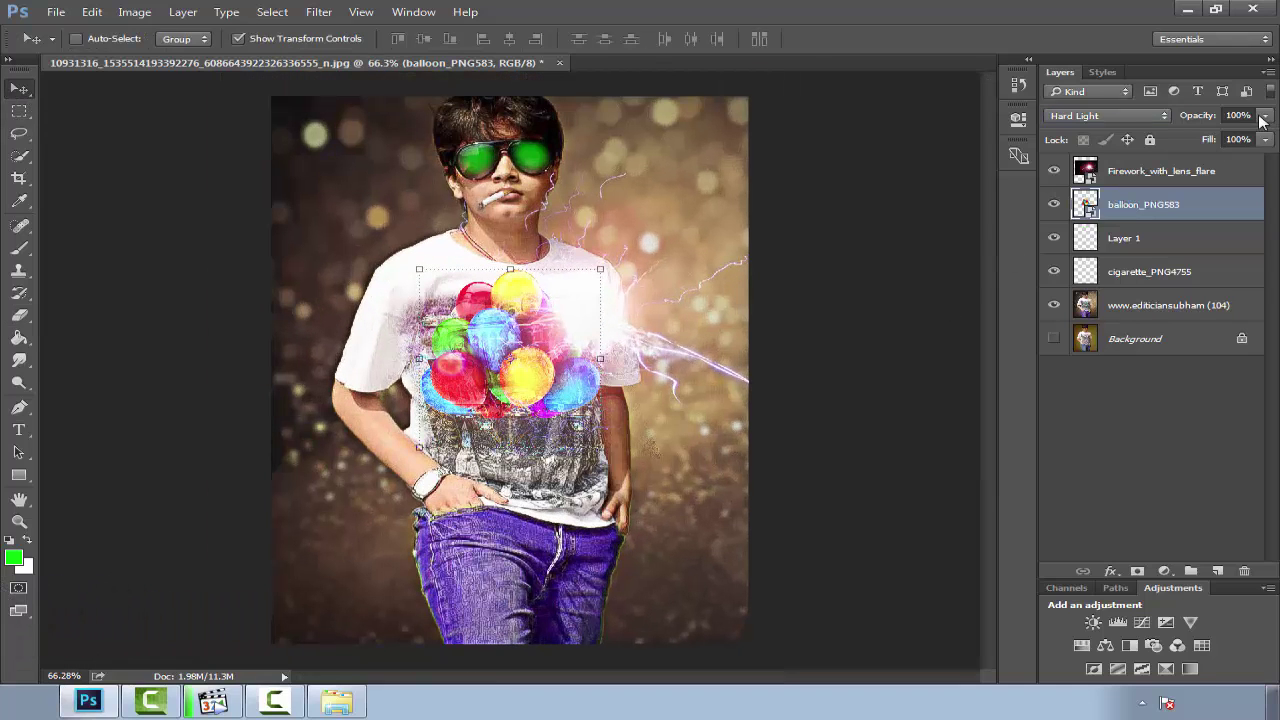
Step: Try the balloons at 67% opacity with Normal blending
{"action": "left_click_drag", "start_coordinate": [1262, 118], "coordinate": [1228, 140]}
{"action": "left_click", "coordinate": [1100, 118]}
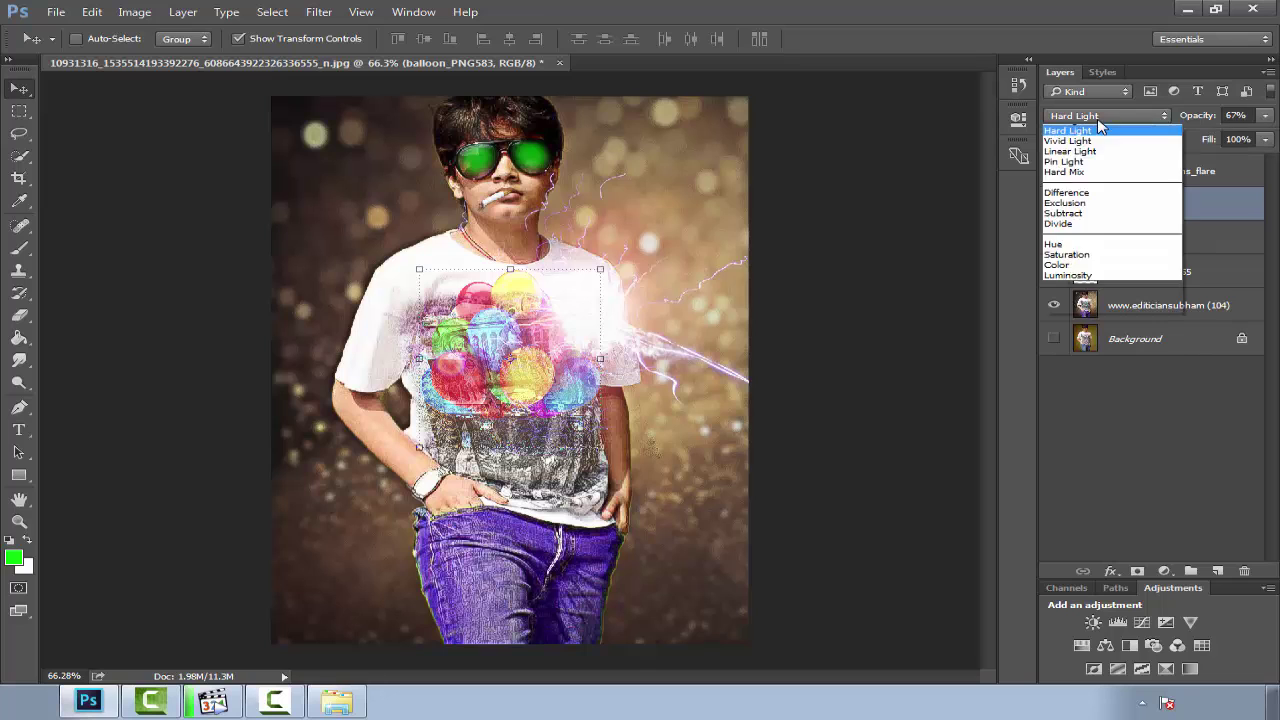
{"action": "left_click", "coordinate": [1085, 133]}
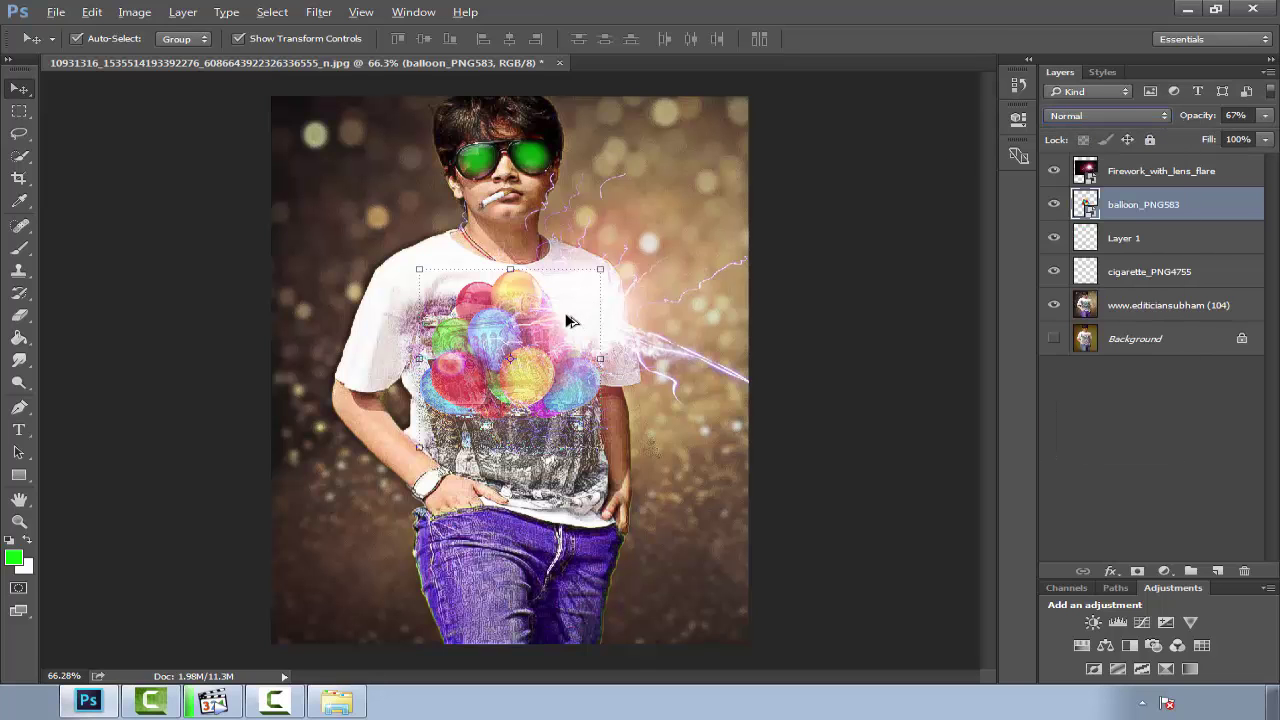
{"action": "left_click", "coordinate": [19, 133]}
{"action": "scroll", "coordinate": [245, 295], "scroll_direction": "down", "scroll_amount": 3}
{"action": "scroll", "coordinate": [400, 360], "scroll_direction": "up", "scroll_amount": 2}
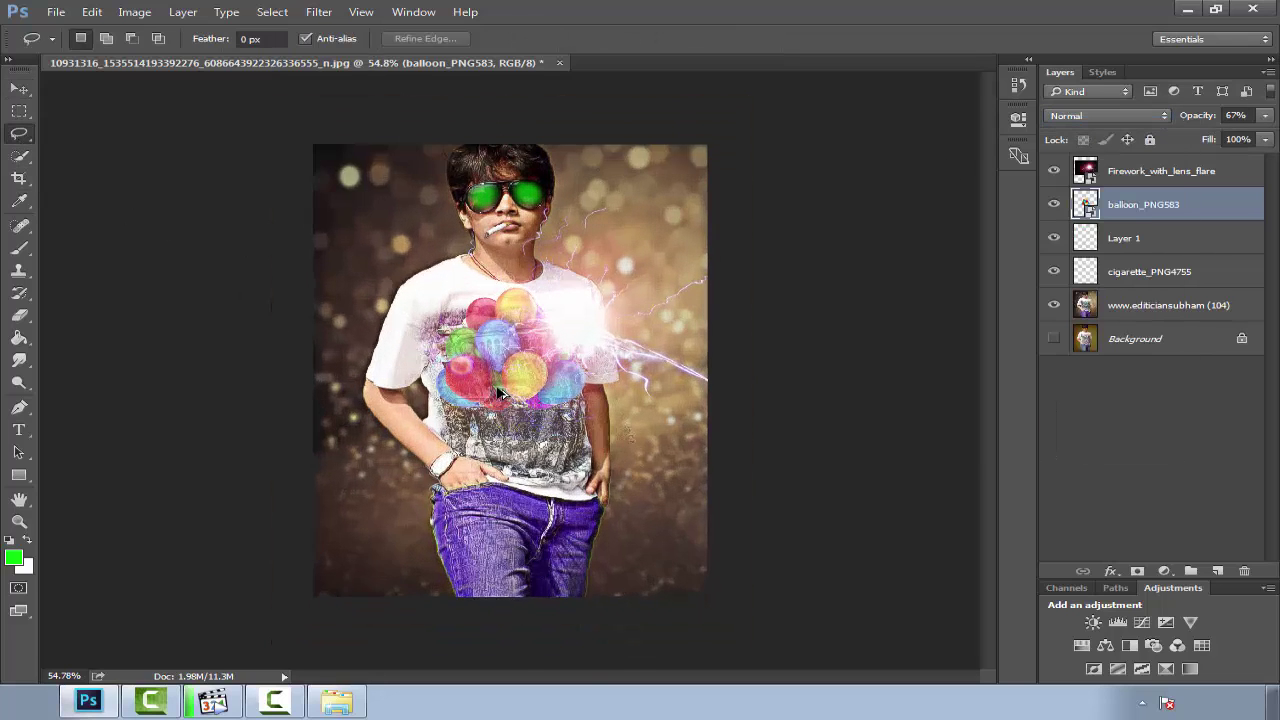
{"action": "scroll", "coordinate": [500, 393], "scroll_direction": "up", "scroll_amount": 2}
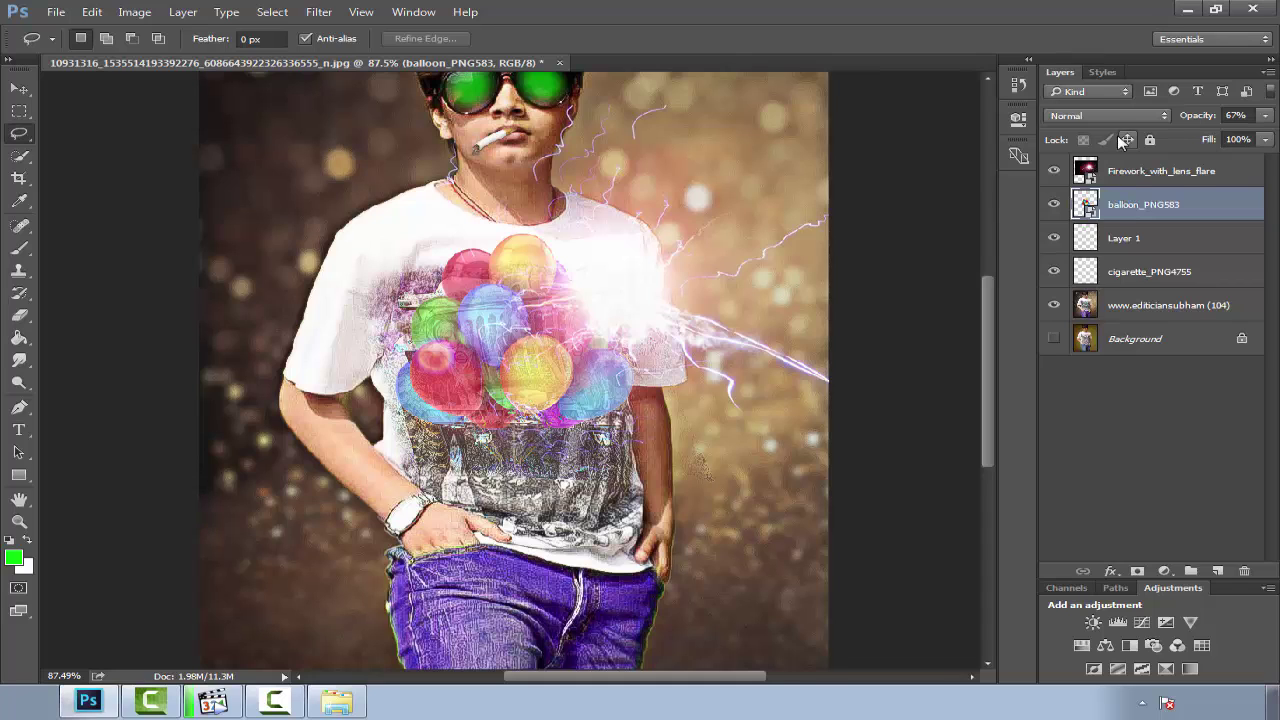
Step: Switch the balloons to Screen blending at 100% and drag them lower on the shirt
{"action": "left_click", "coordinate": [1105, 115]}
{"action": "left_click", "coordinate": [1101, 113]}
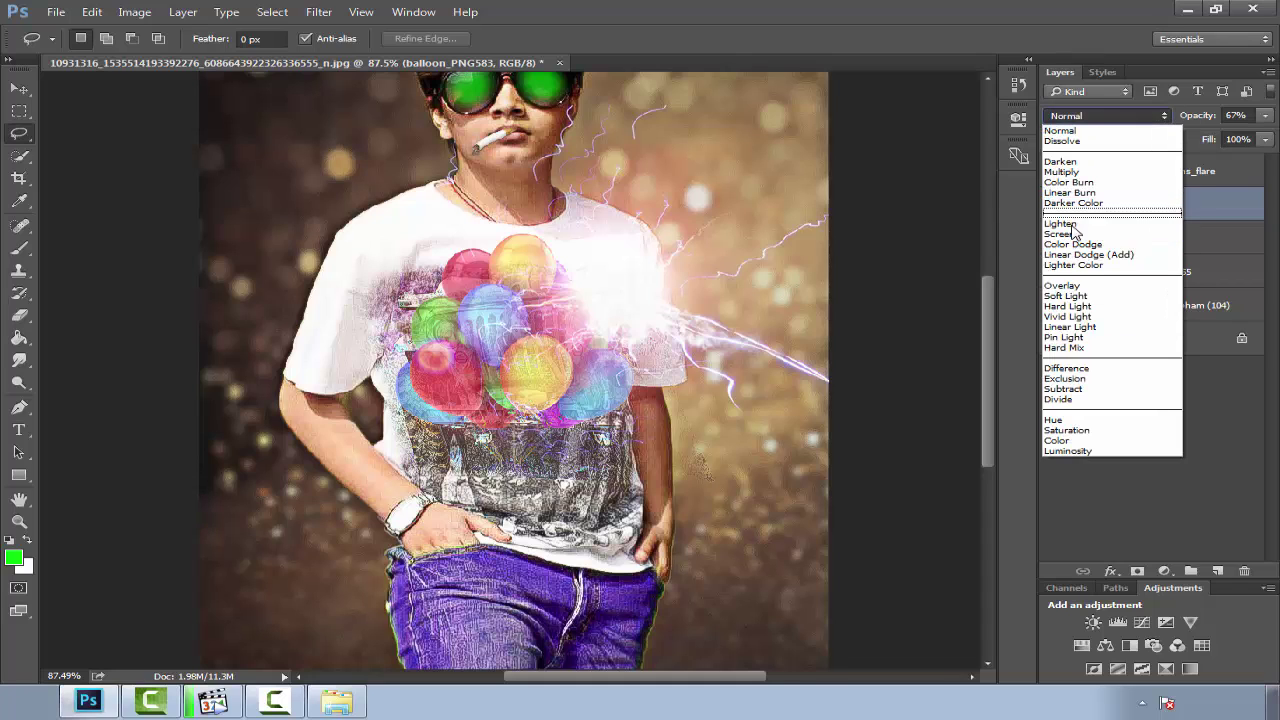
{"action": "left_click", "coordinate": [1062, 234]}
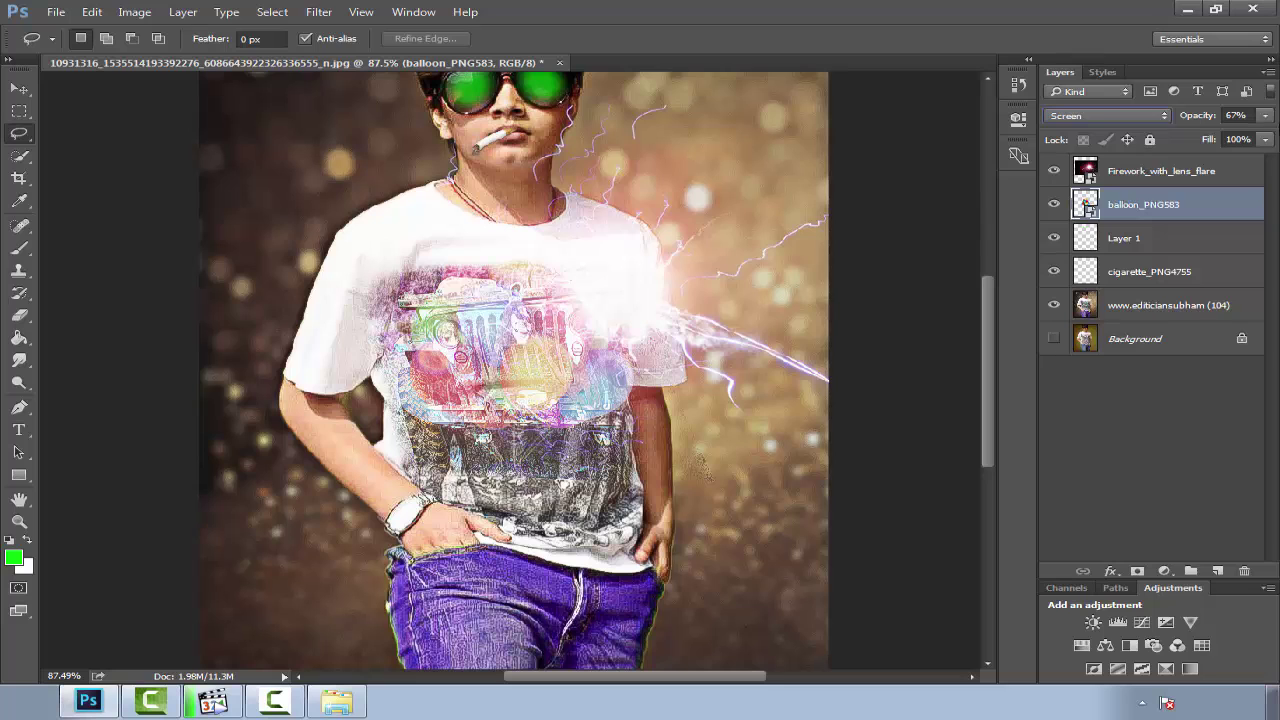
{"action": "left_click", "coordinate": [1265, 115]}
{"action": "left_click_drag", "start_coordinate": [1255, 138], "coordinate": [1268, 138]}
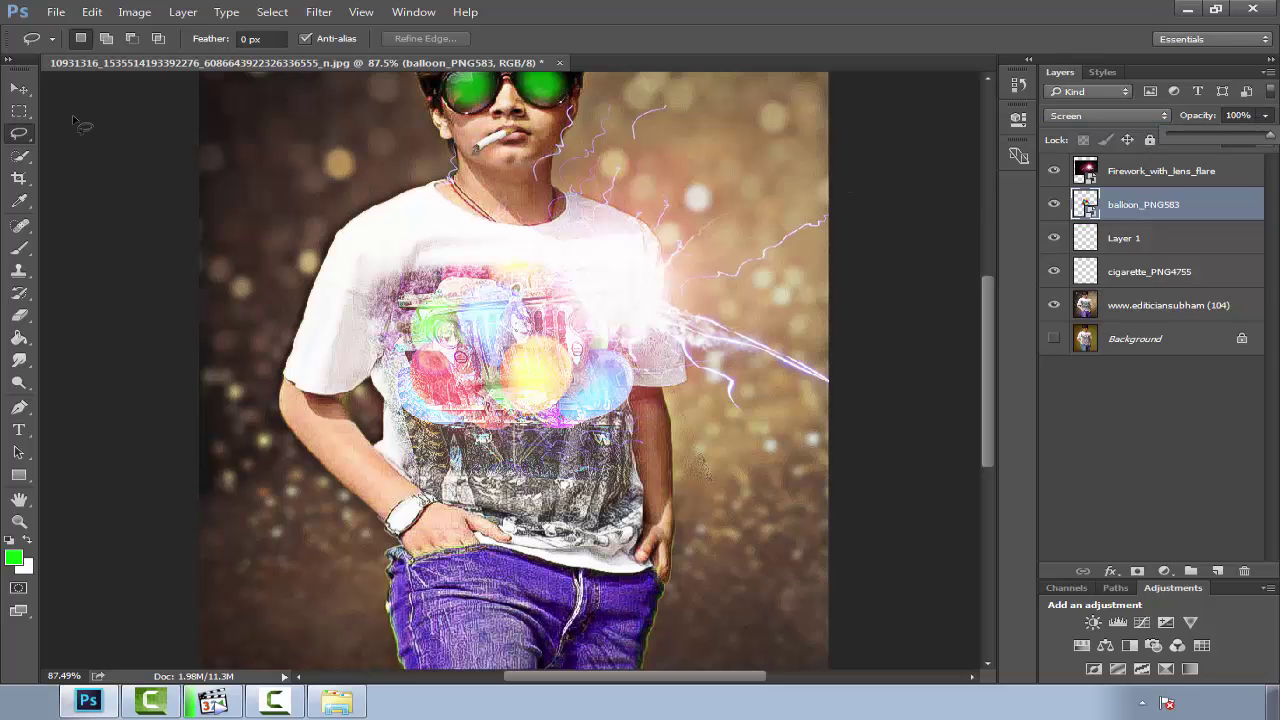
{"action": "left_click", "coordinate": [19, 88]}
{"action": "mouse_move", "coordinate": [521, 388]}
{"action": "left_mouse_down"}
{"action": "mouse_move", "coordinate": [532, 333]}
{"action": "mouse_move", "coordinate": [575, 442]}
{"action": "mouse_move", "coordinate": [606, 467]}
{"action": "left_mouse_up"}
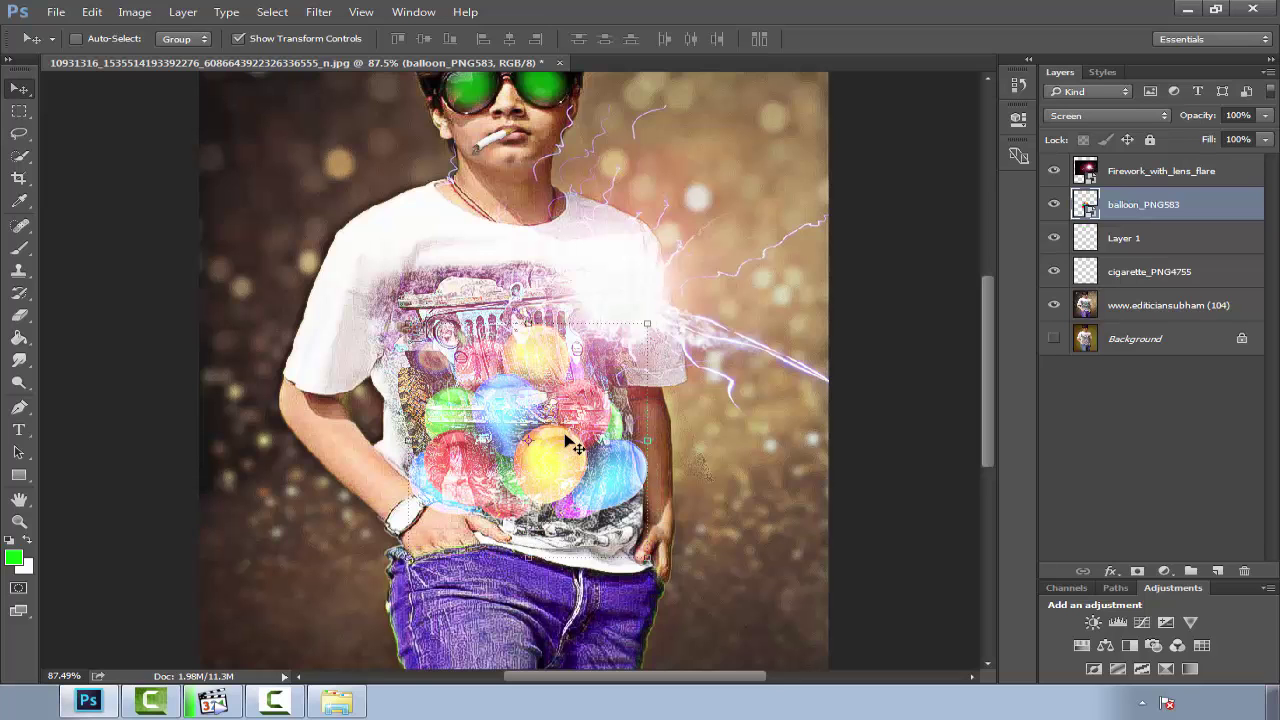
{"action": "scroll", "coordinate": [606, 467], "scroll_direction": "up", "scroll_amount": 2}
Step: Rasterize the balloon layer and erase the blue balloon's edge and the spill over the wrist
{"action": "key", "text": "e"}
{"action": "left_click", "coordinate": [688, 438]}
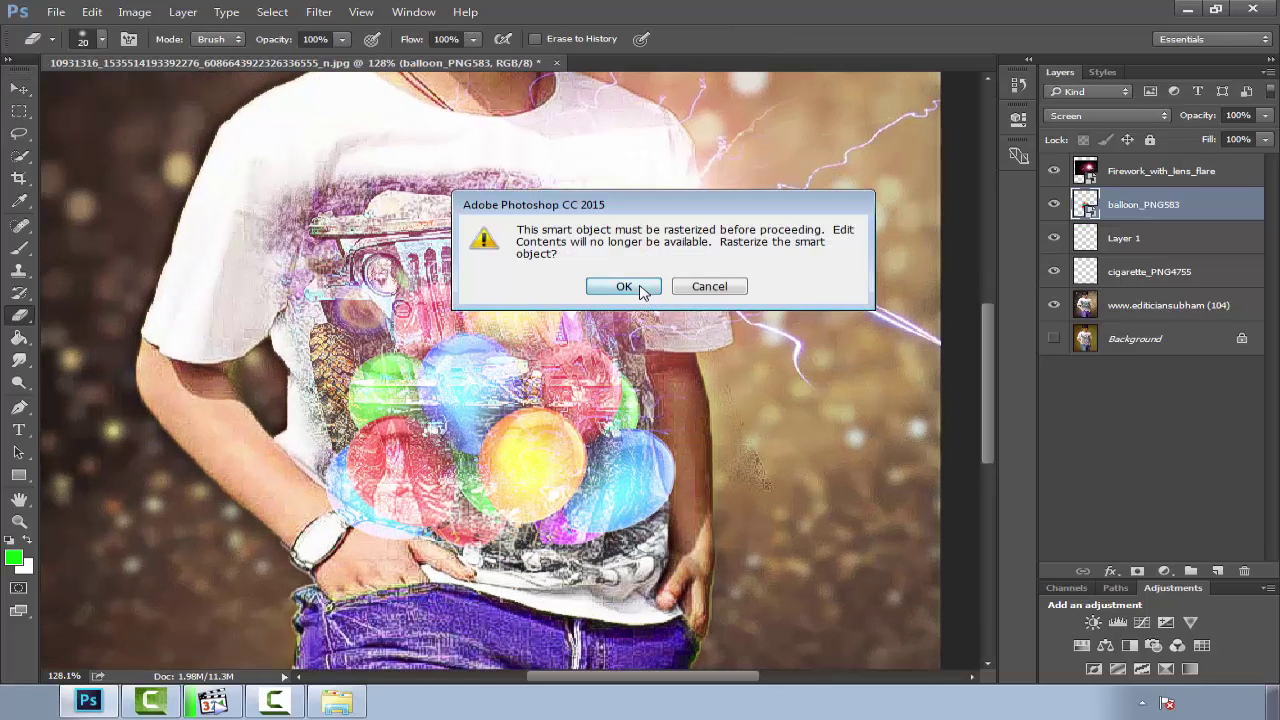
{"action": "left_click", "coordinate": [636, 292]}
{"action": "mouse_move", "coordinate": [667, 447]}
{"action": "left_mouse_down"}
{"action": "mouse_move", "coordinate": [656, 448]}
{"action": "mouse_move", "coordinate": [682, 492]}
{"action": "mouse_move", "coordinate": [643, 501]}
{"action": "left_mouse_up"}
{"action": "left_click_drag", "start_coordinate": [400, 535], "coordinate": [330, 505]}
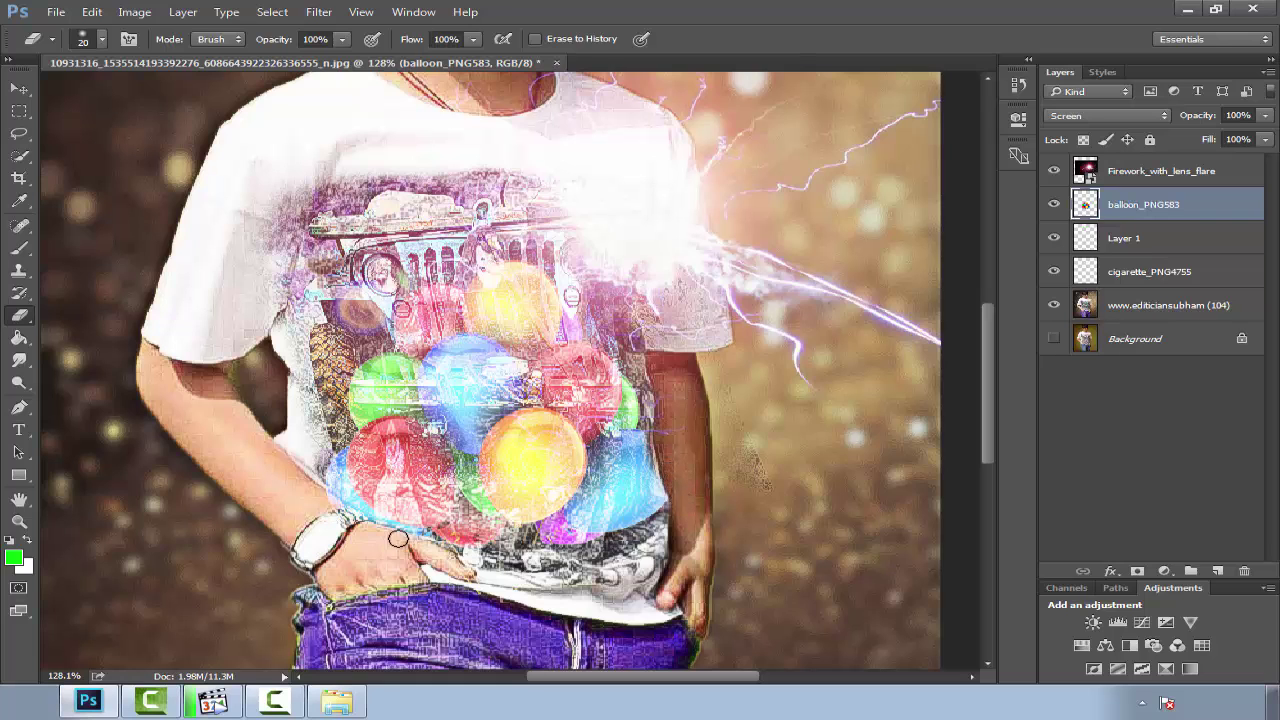
{"action": "scroll", "coordinate": [440, 510], "scroll_direction": "down", "scroll_amount": 2}
{"action": "scroll", "coordinate": [440, 510], "scroll_direction": "down", "scroll_amount": 3}
{"action": "scroll", "coordinate": [440, 505], "scroll_direction": "down", "scroll_amount": 1}
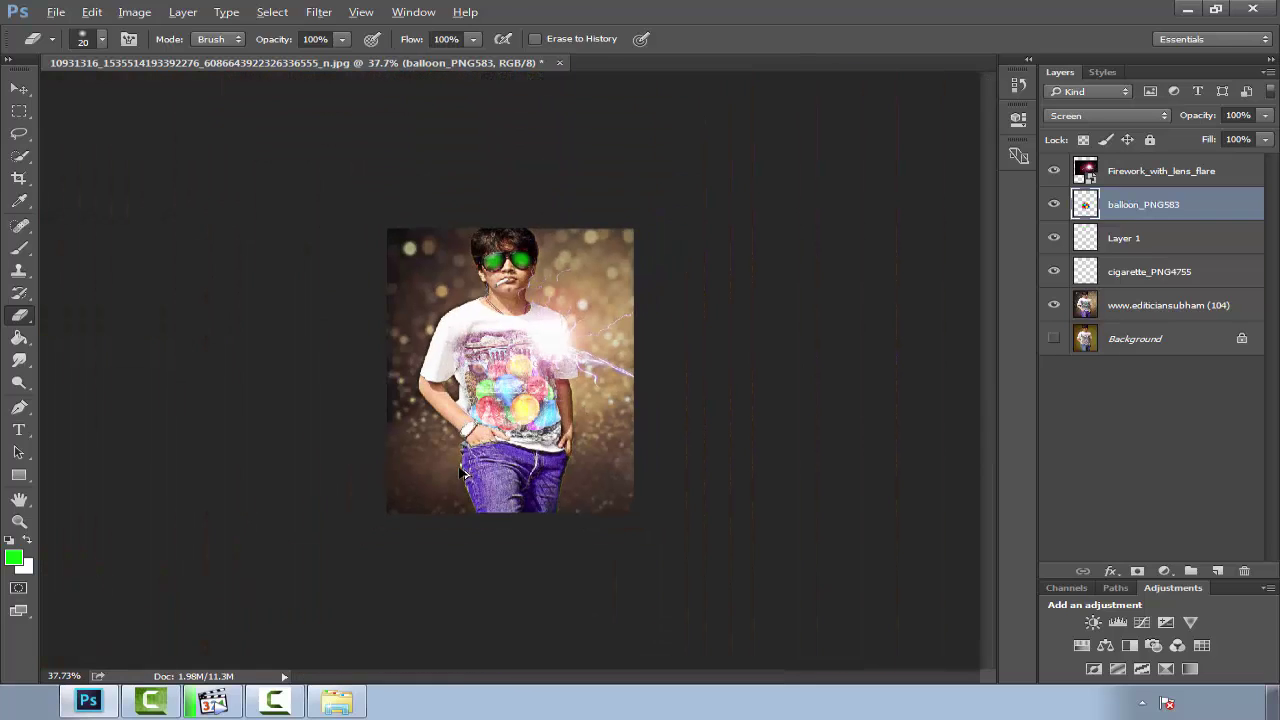
{"action": "scroll", "coordinate": [435, 490], "scroll_direction": "up", "scroll_amount": 3}
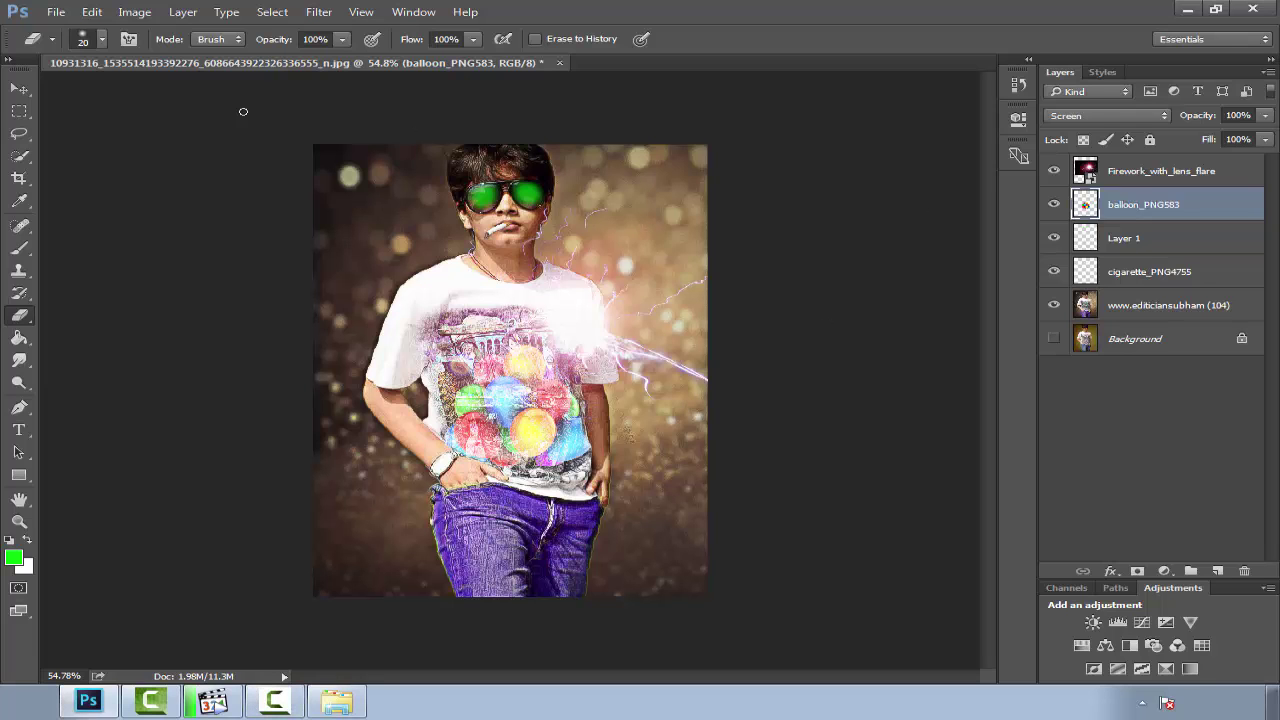
{"action": "left_click", "coordinate": [91, 12]}
{"action": "key", "text": "Escape"}
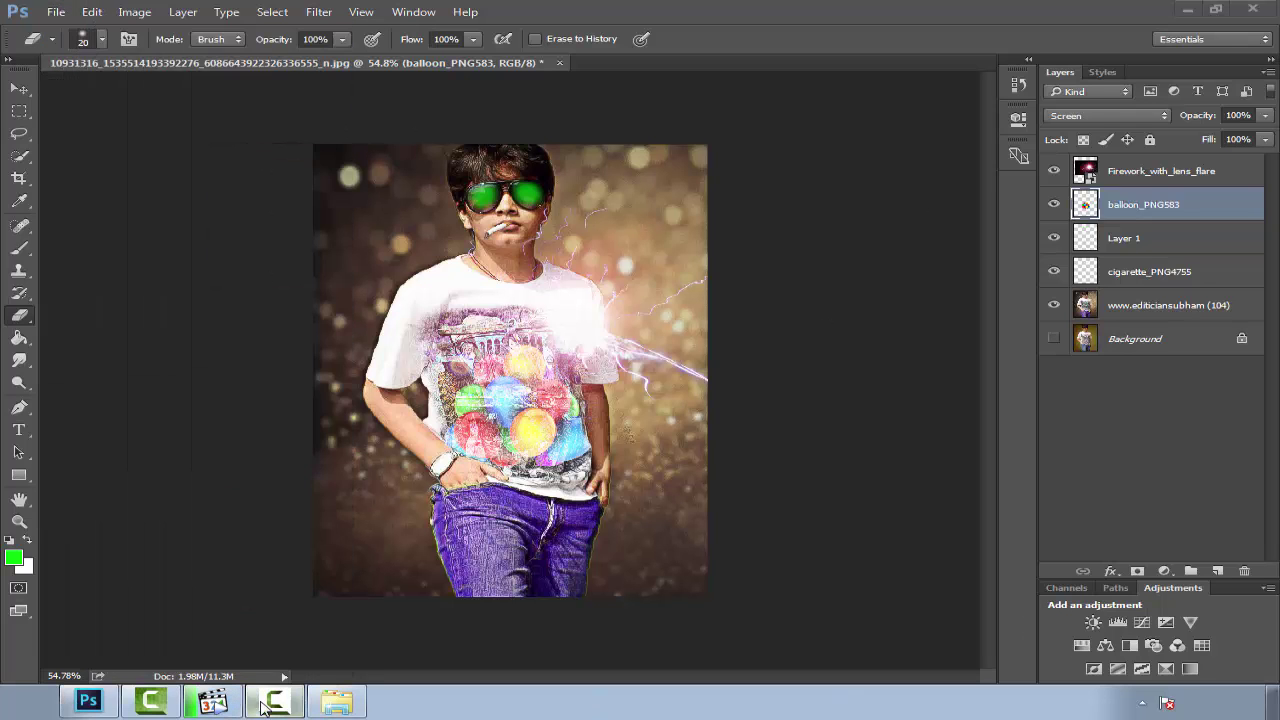